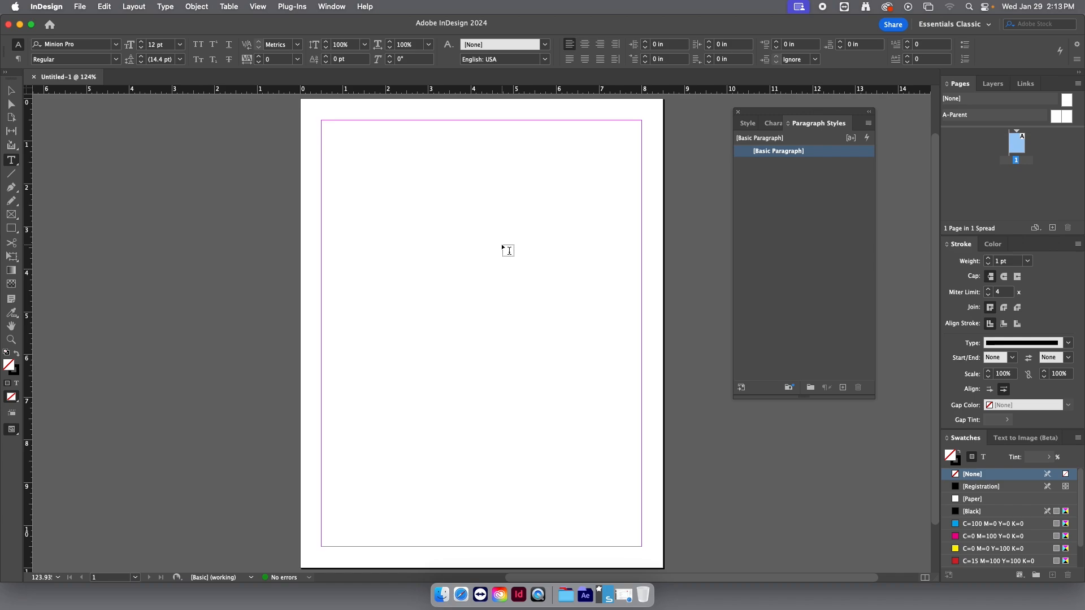
Step: In Finder, create a folder named grc30_250129 on the Desktop and close the Finder window
left_click(441, 599)
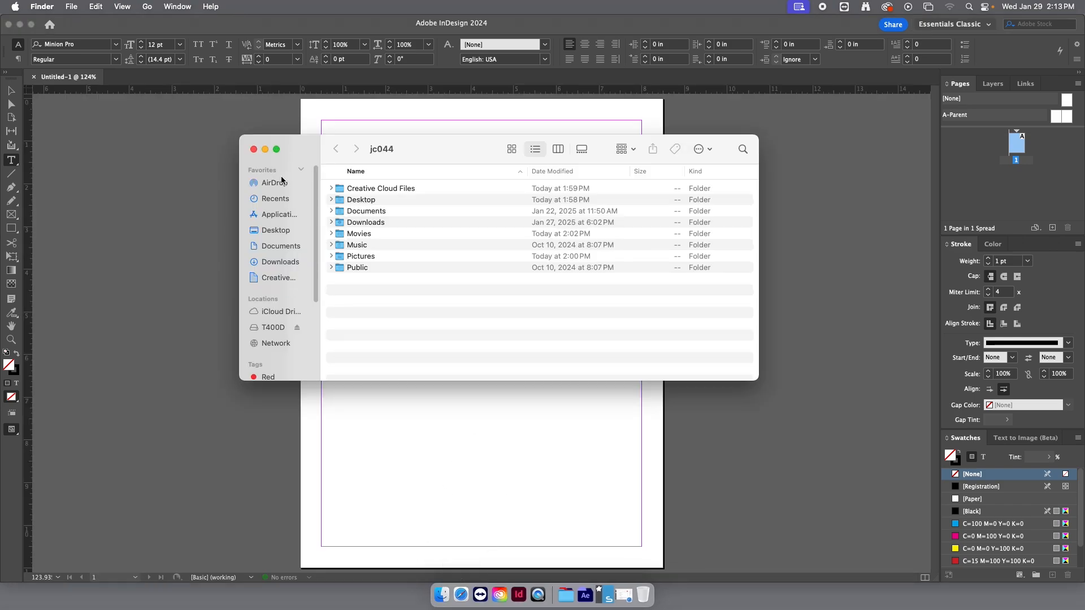
left_click(275, 230)
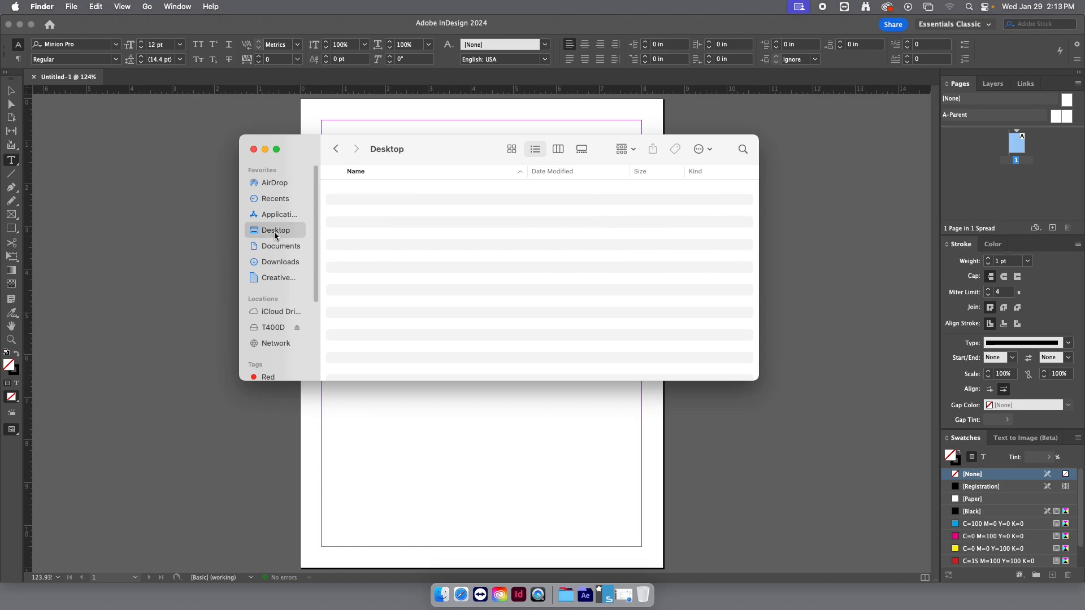
right_click(411, 222)
left_click(374, 208)
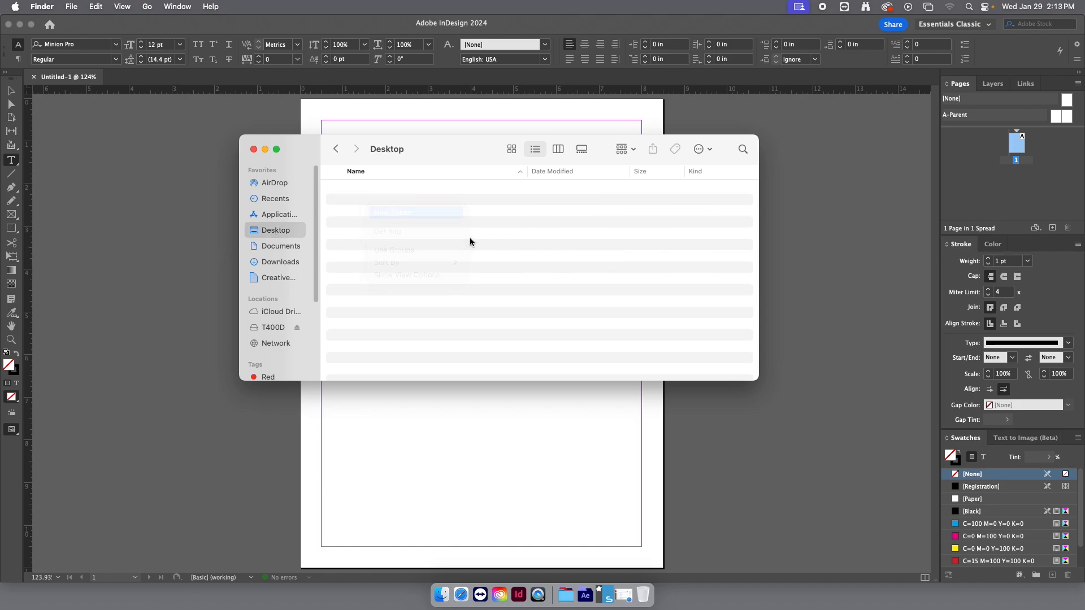
type("grc")
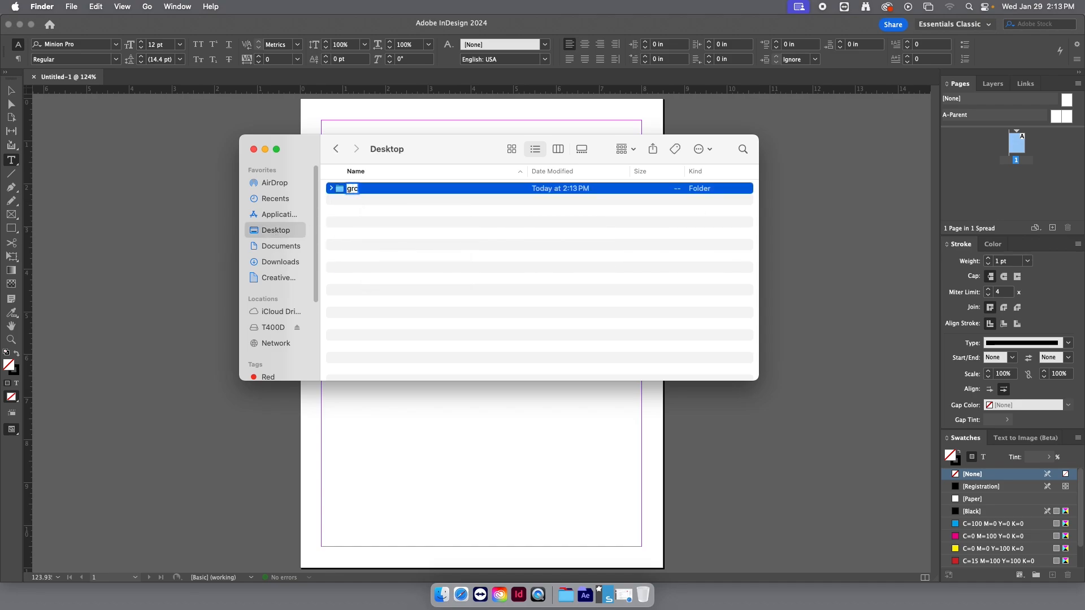
type("30_250129")
key("Return")
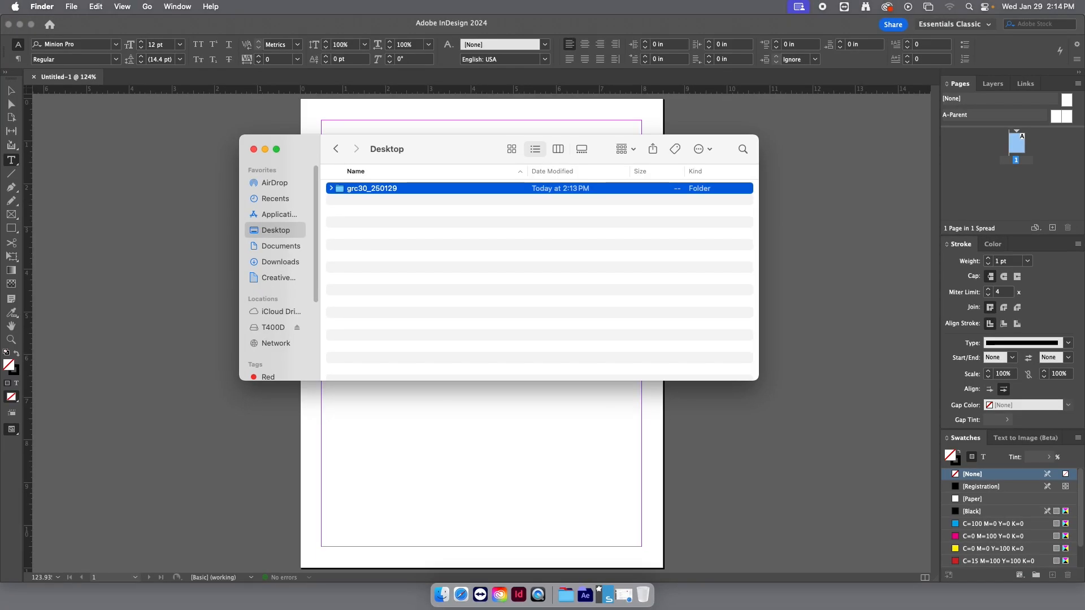
left_click_drag(452, 149, 594, 193)
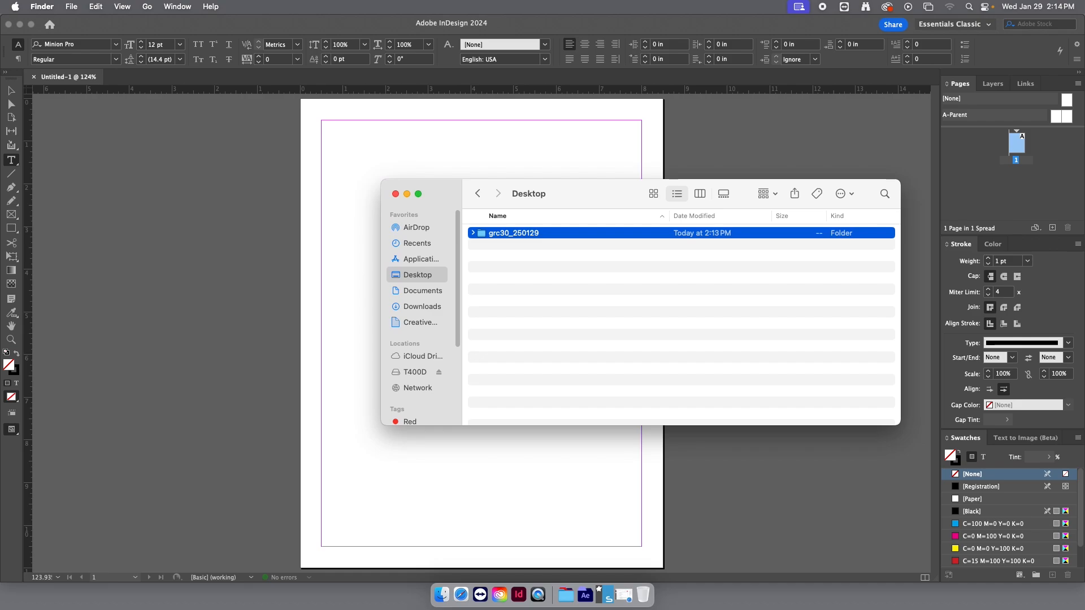
left_click(395, 193)
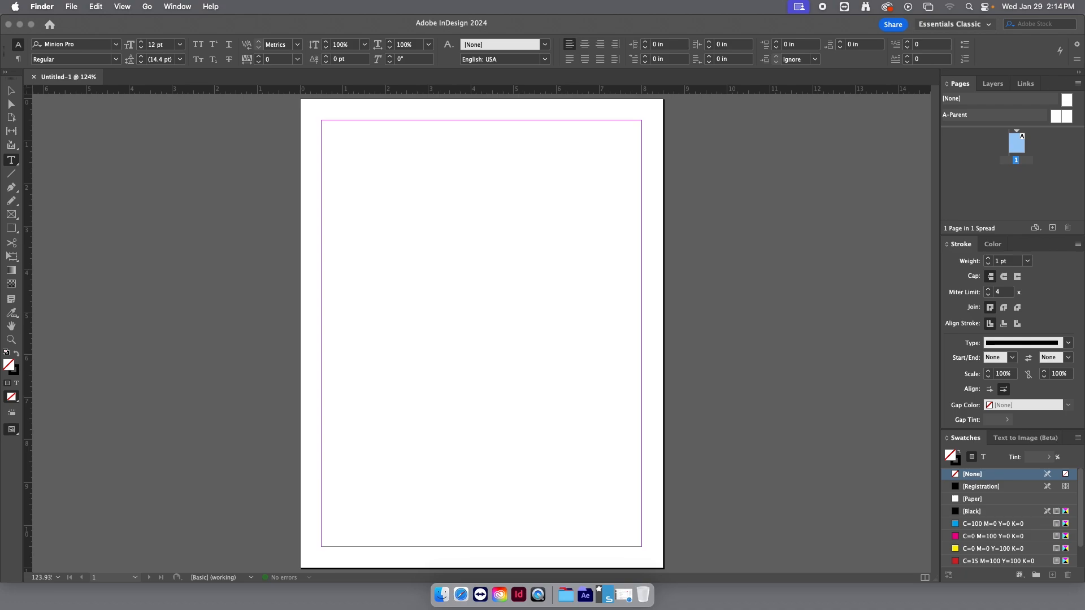
Step: Back in InDesign, save the untitled document as grc30_250129_lect_lastname_f in the grc30_250129 folder on the Desktop, in InDesign 2024 format
left_click(71, 7)
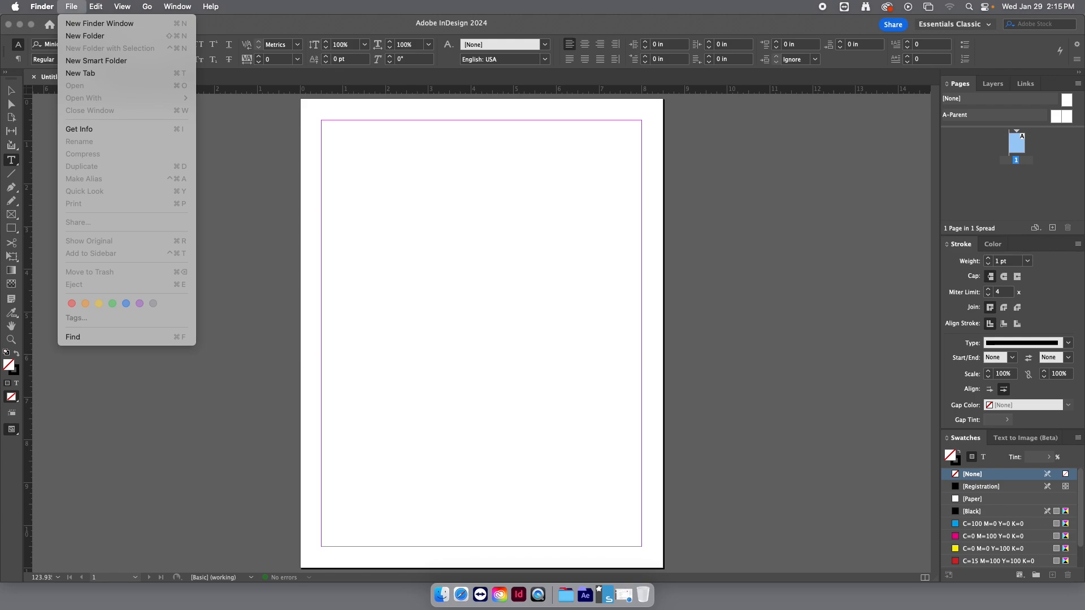
left_click(255, 164)
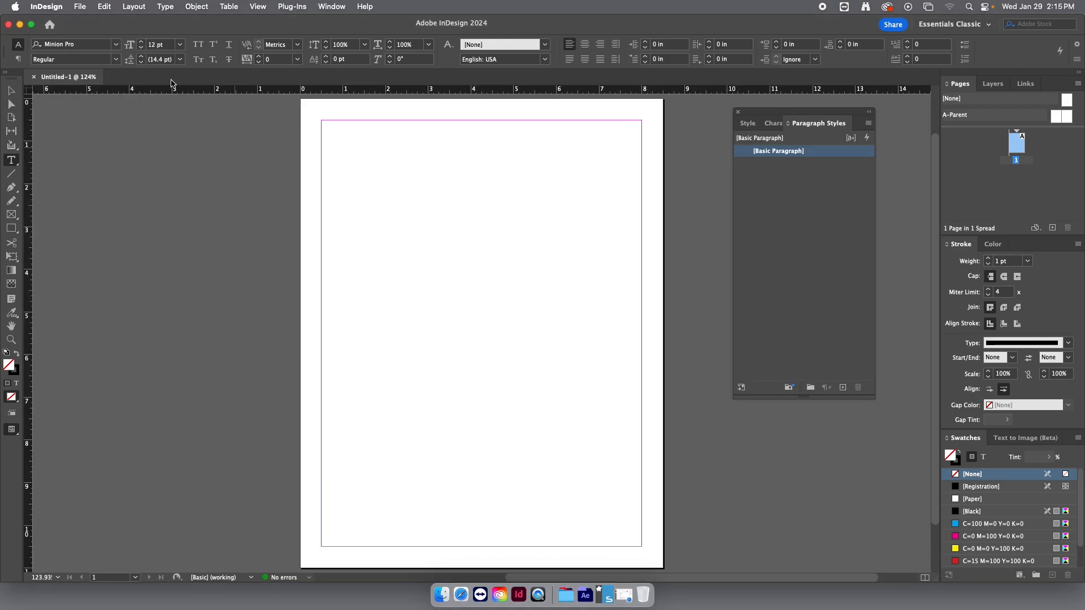
left_click(80, 6)
left_click(99, 94)
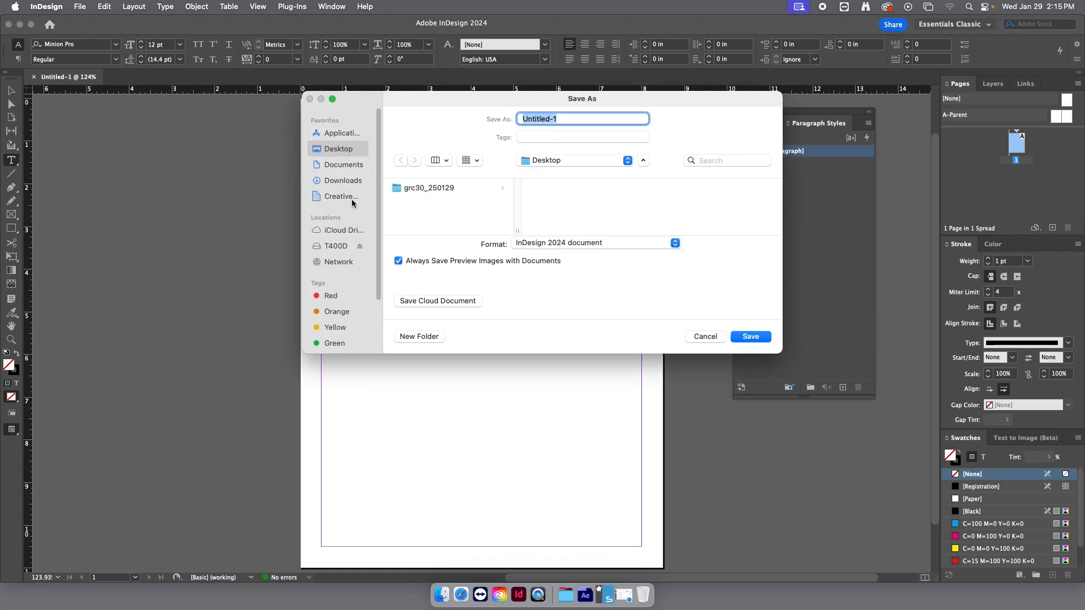
left_click(396, 192)
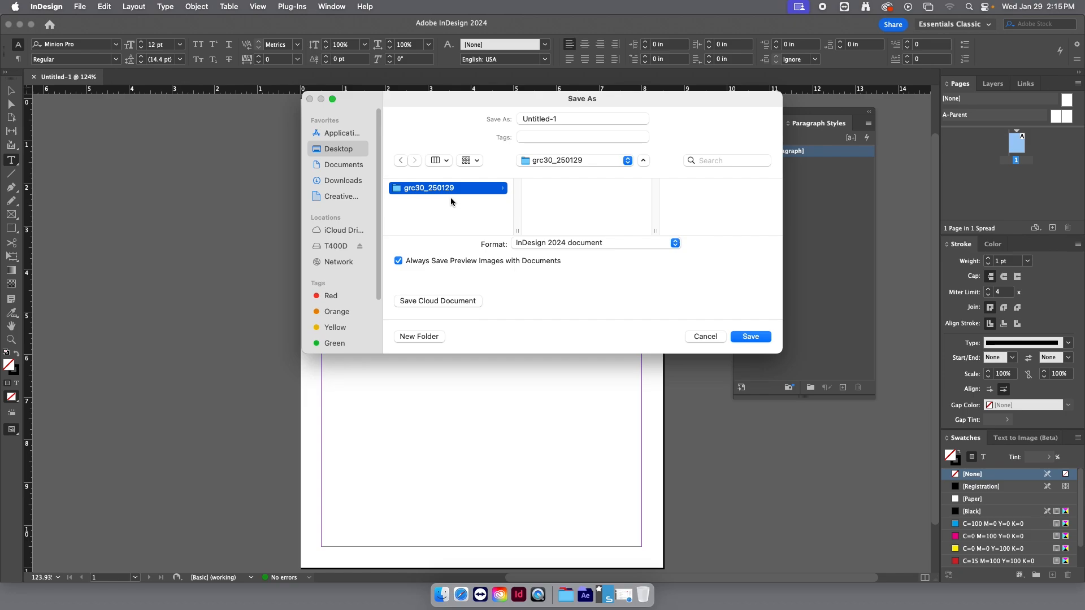
left_click(554, 120)
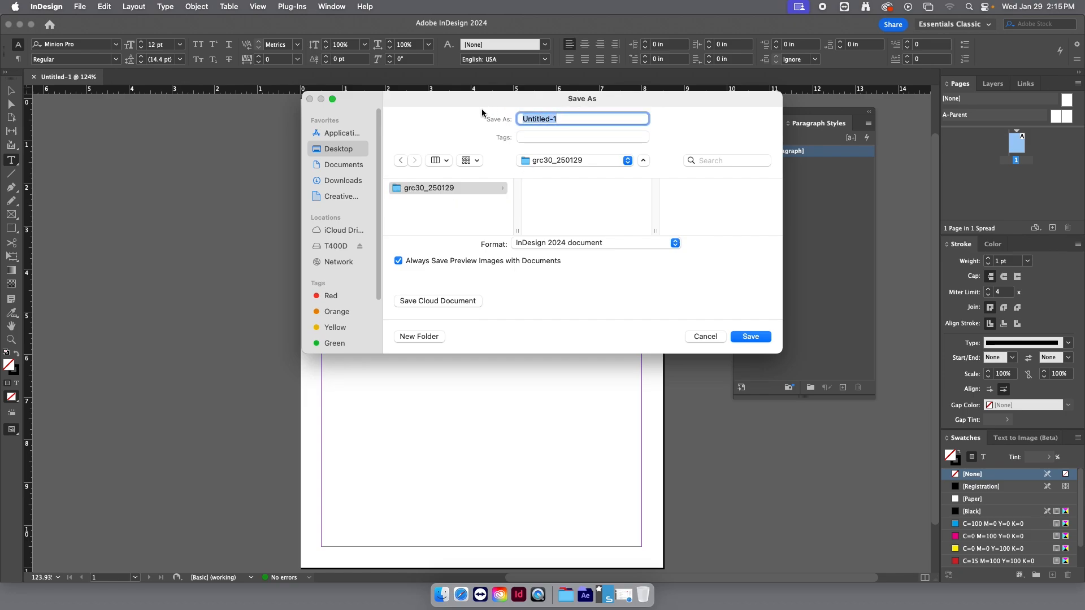
type("grc30_250129_lect_lastname_")
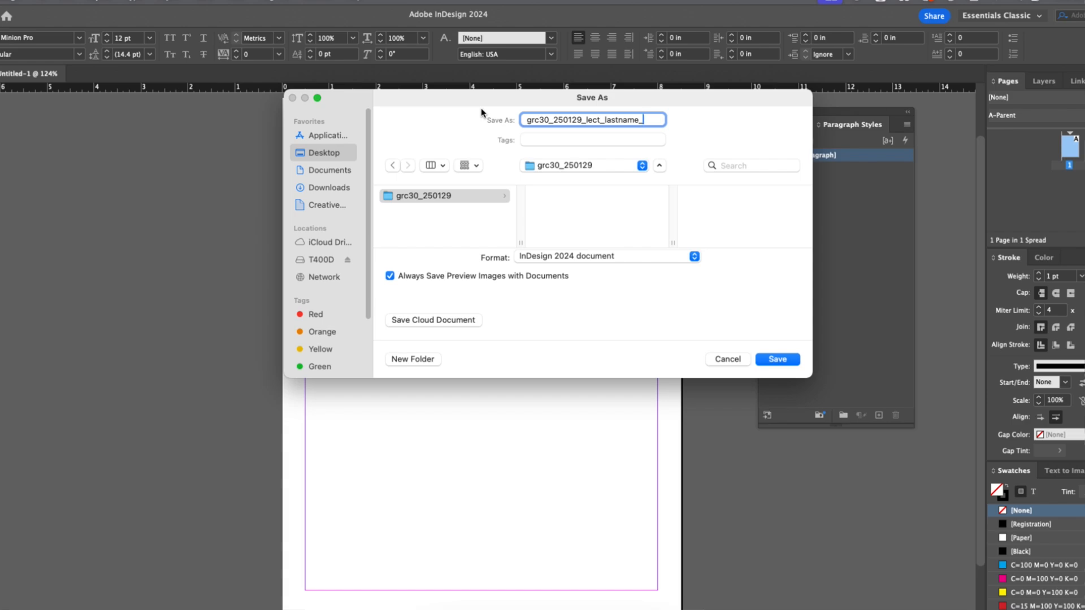
key("super+=")
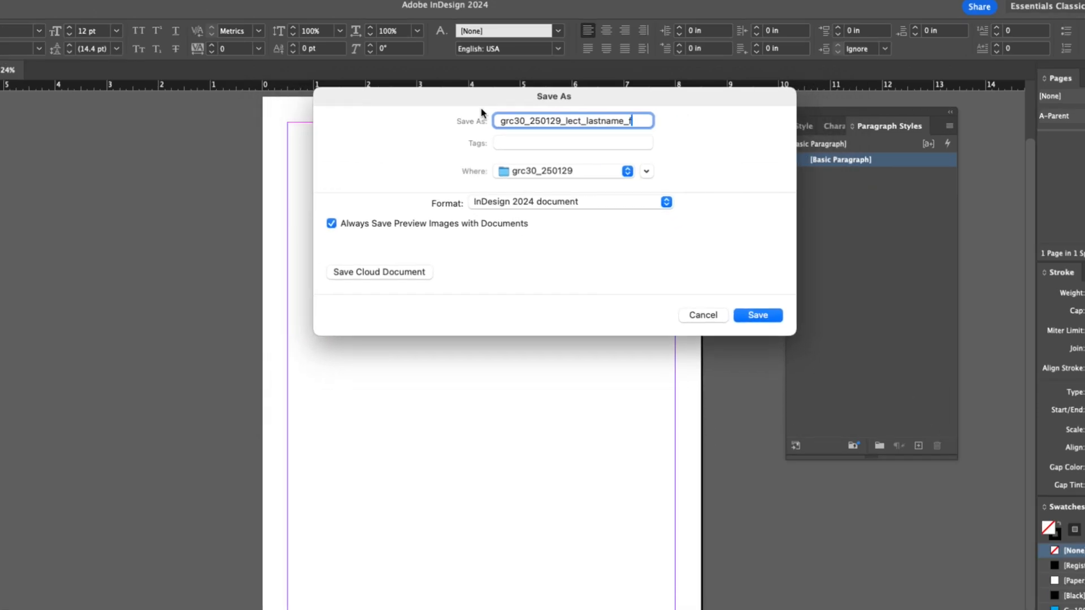
type("f")
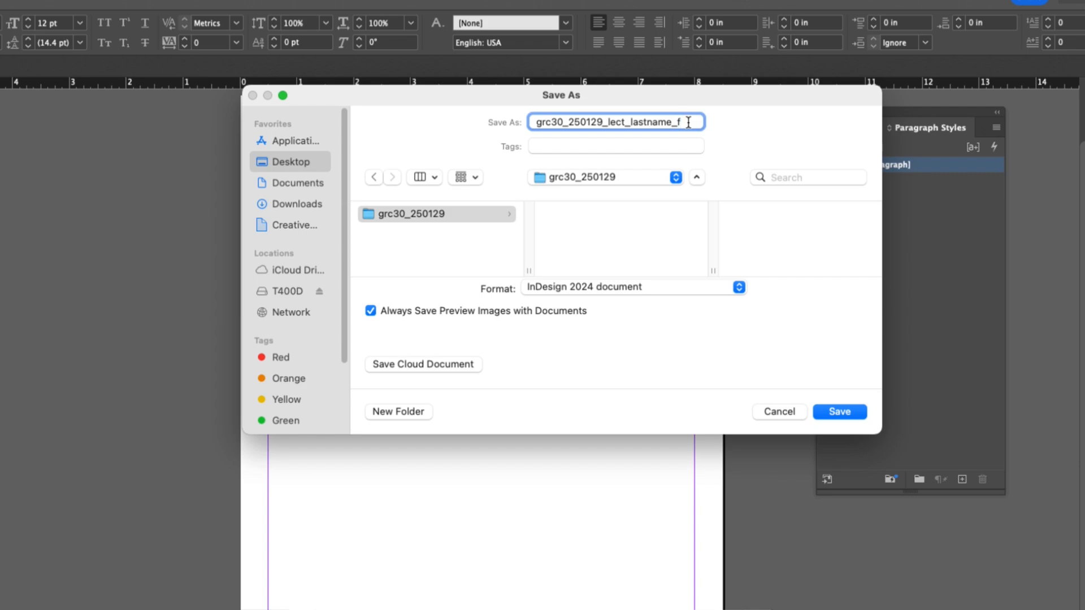
left_click(846, 415)
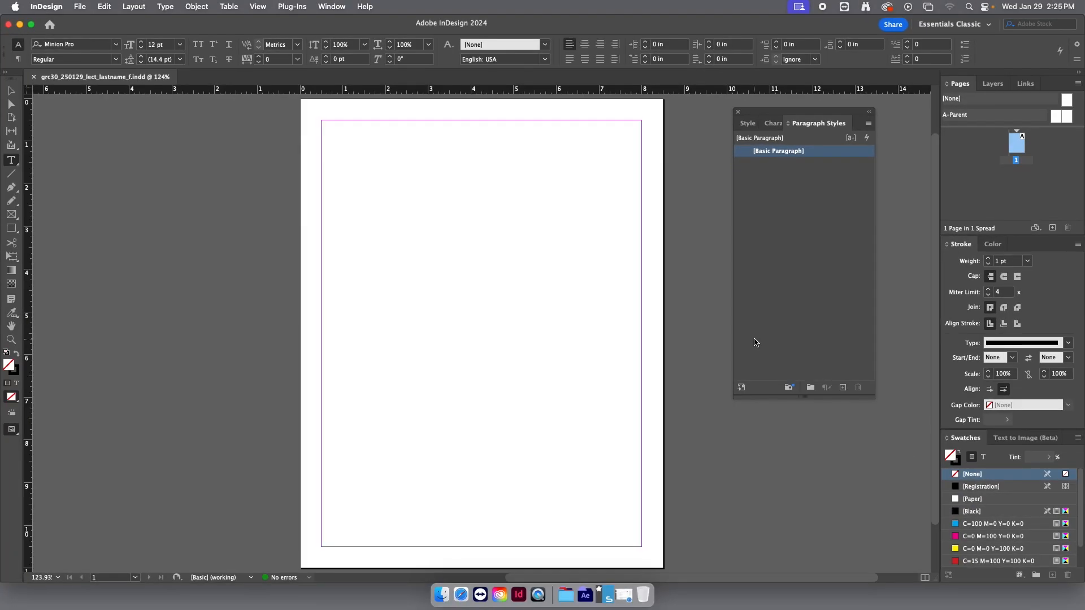
Step: Close the floating Paragraph Styles panel and look over the available workspaces
left_click(737, 113)
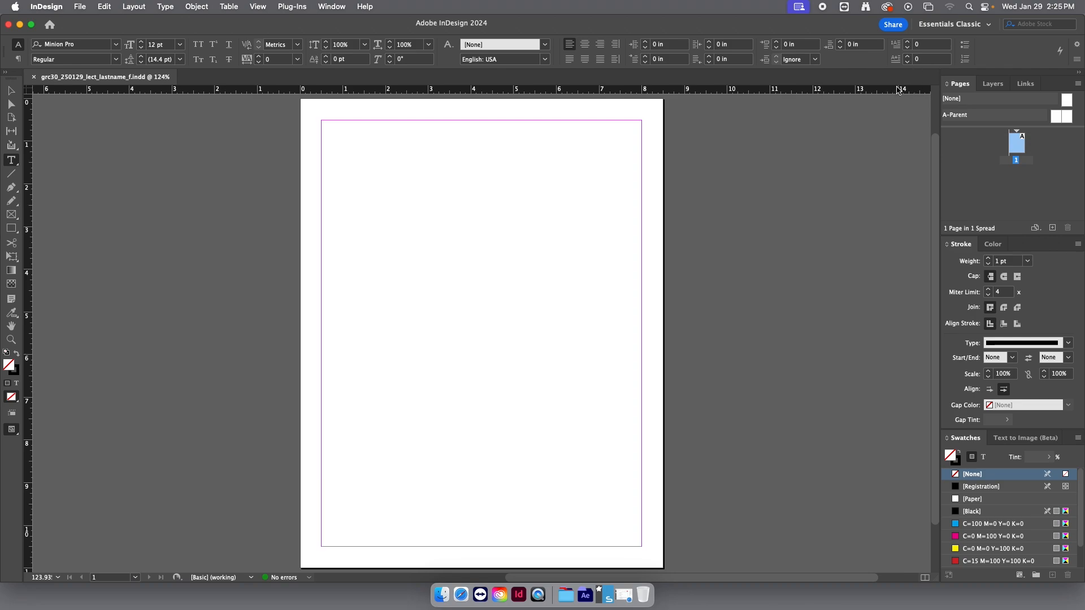
left_click(987, 25)
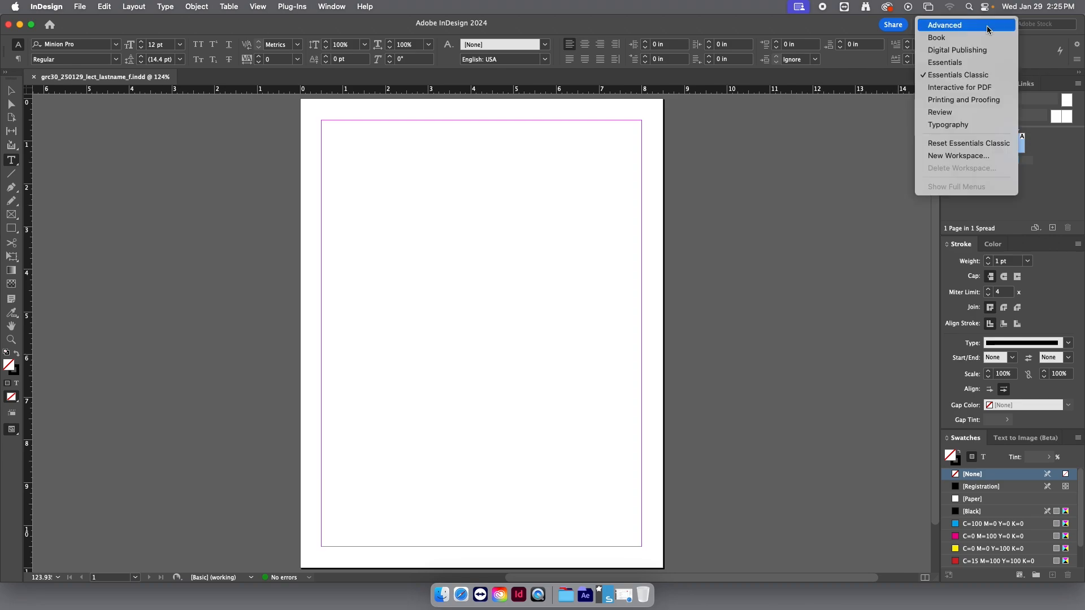
left_click(730, 170)
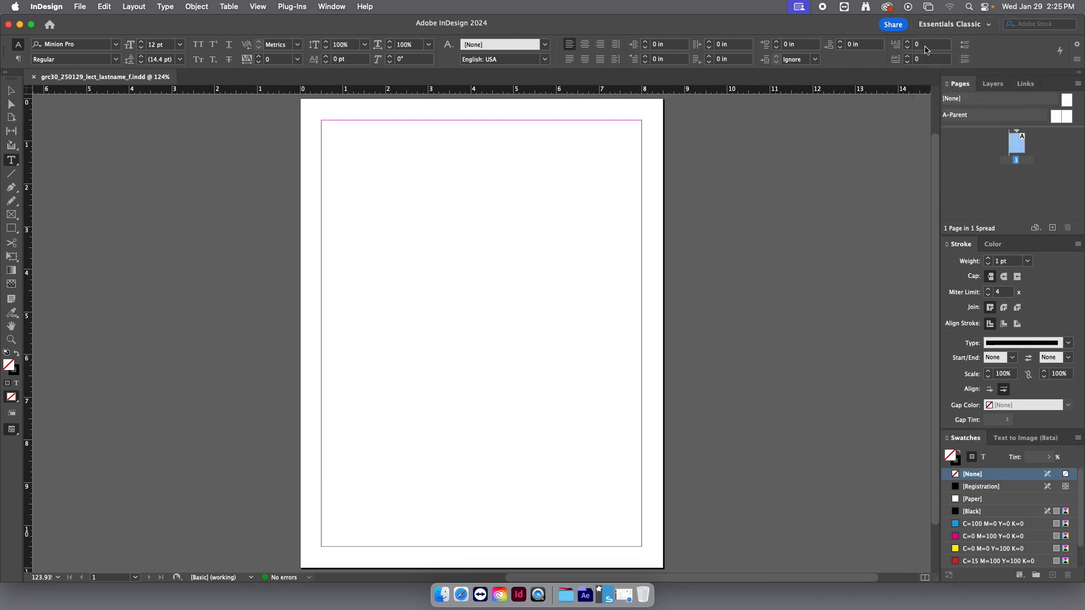
Step: Preview the Book, Typography and Interactive for PDF workspaces in turn, ending back on Essentials Classic
left_click(990, 28)
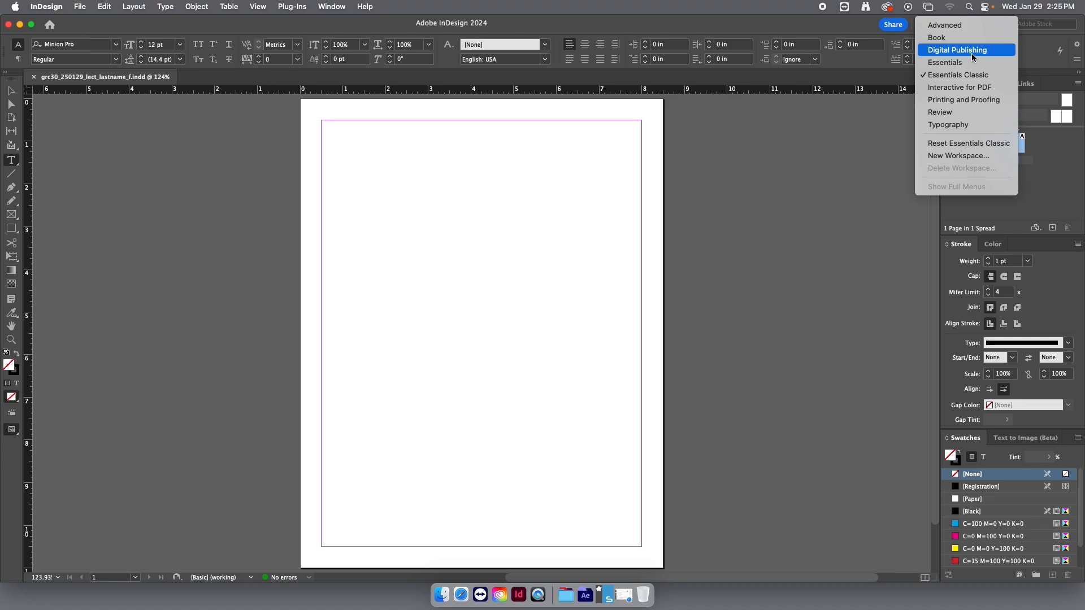
left_click(947, 38)
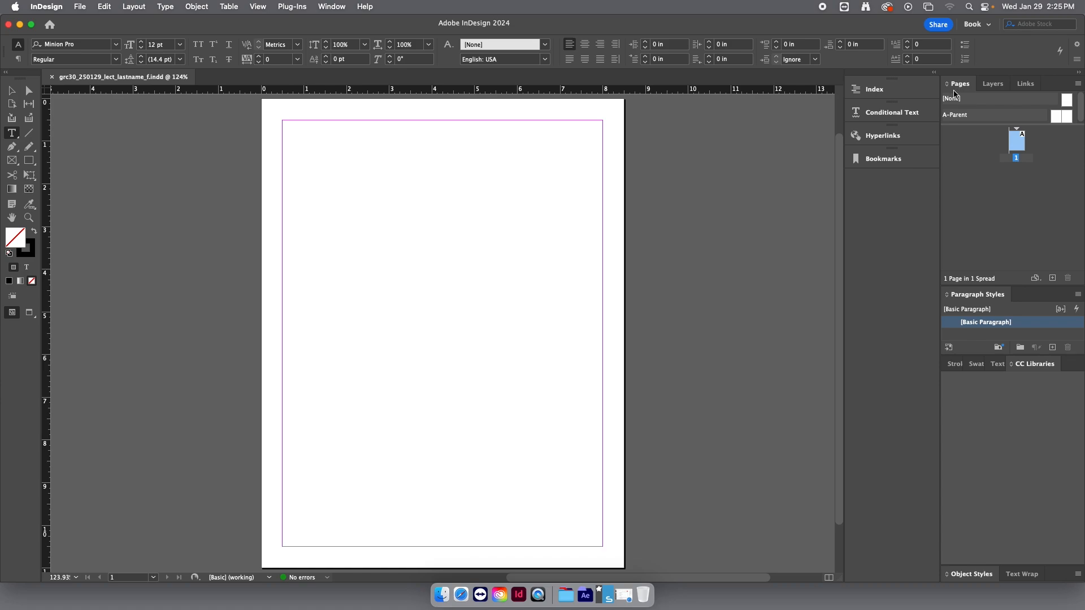
left_click(977, 24)
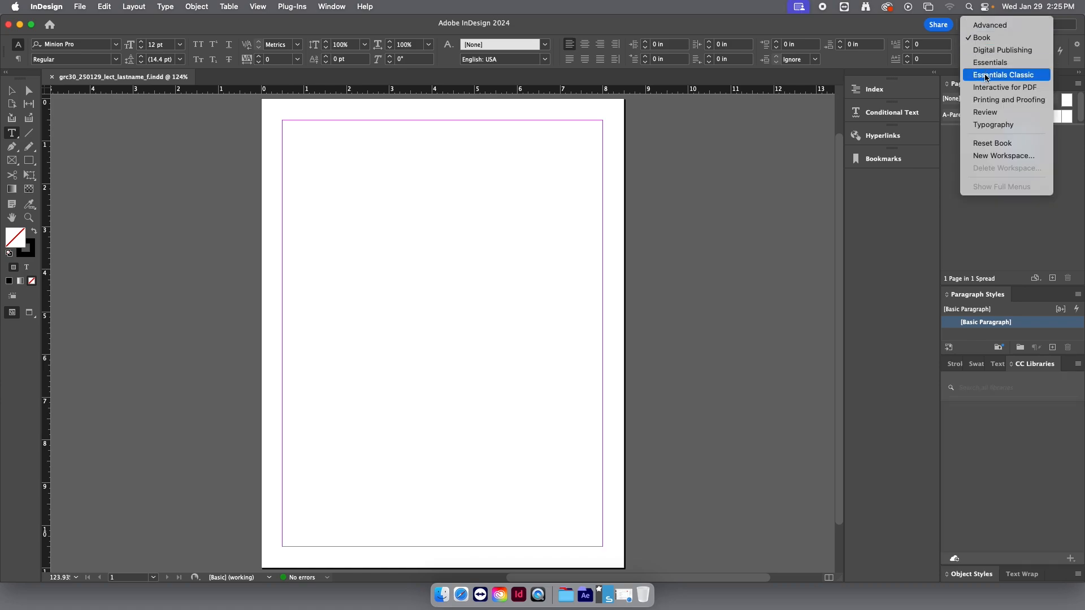
left_click(993, 125)
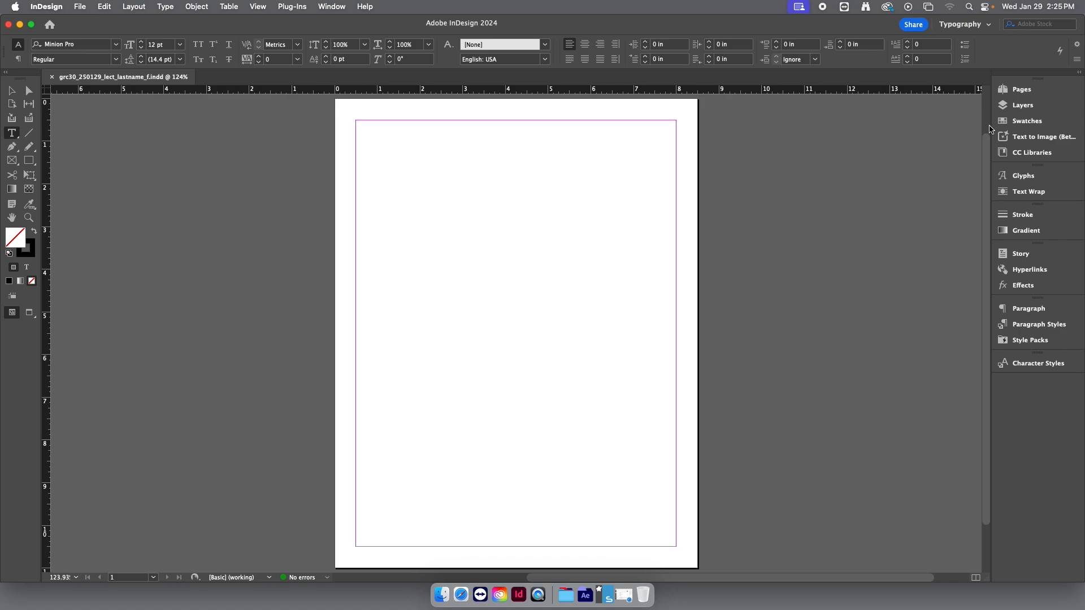
left_click(965, 24)
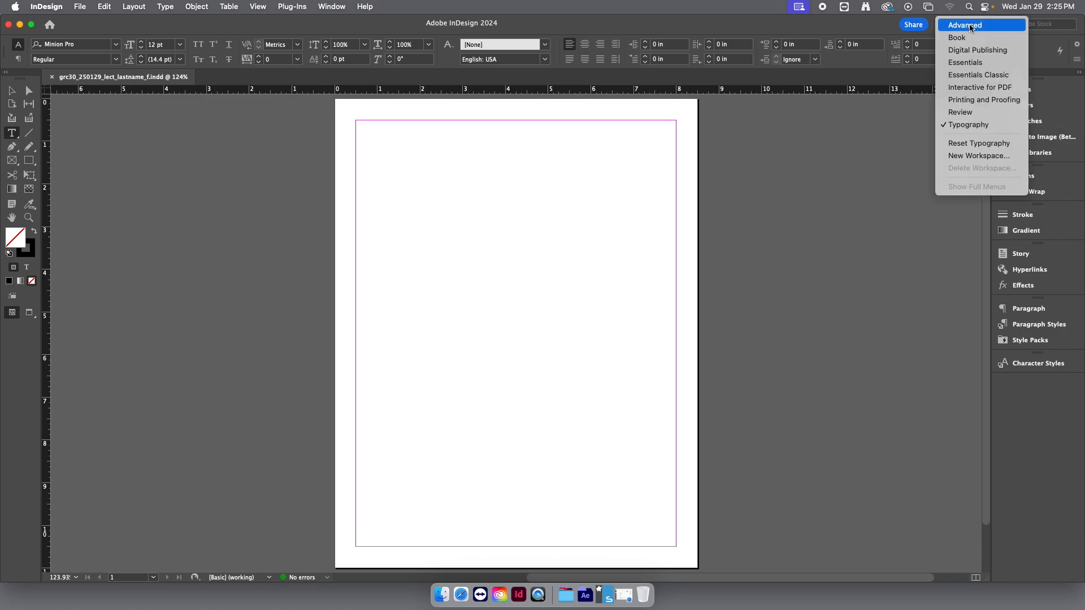
left_click(983, 88)
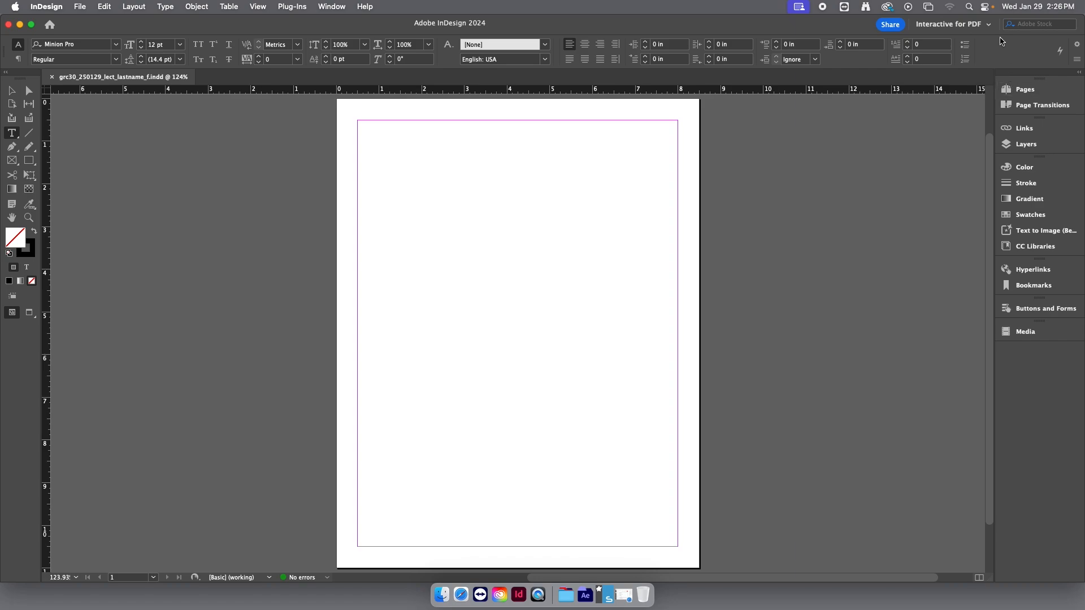
left_click(988, 24)
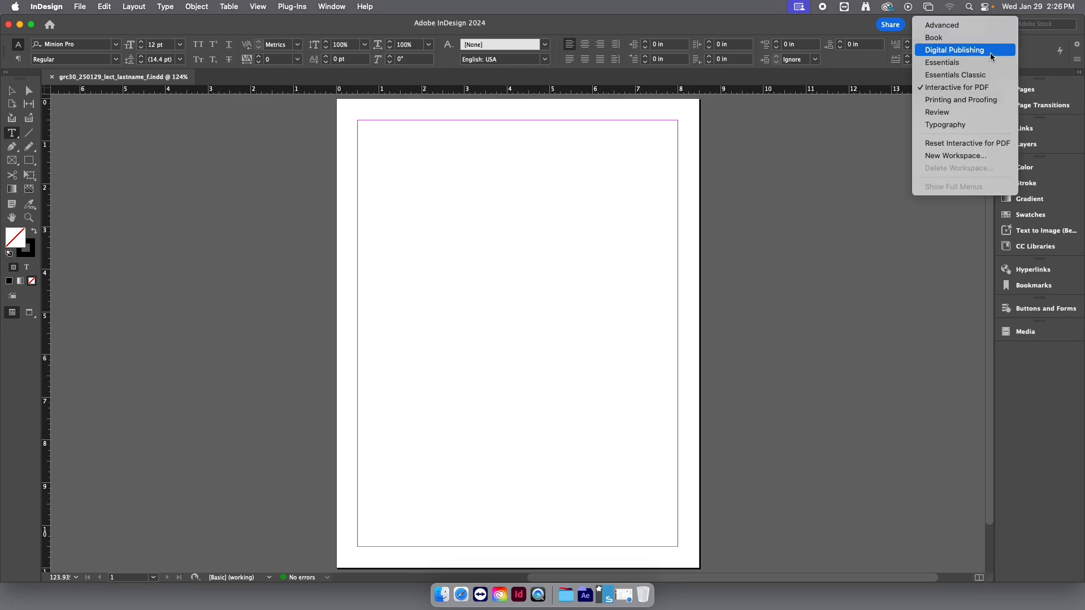
left_click(954, 76)
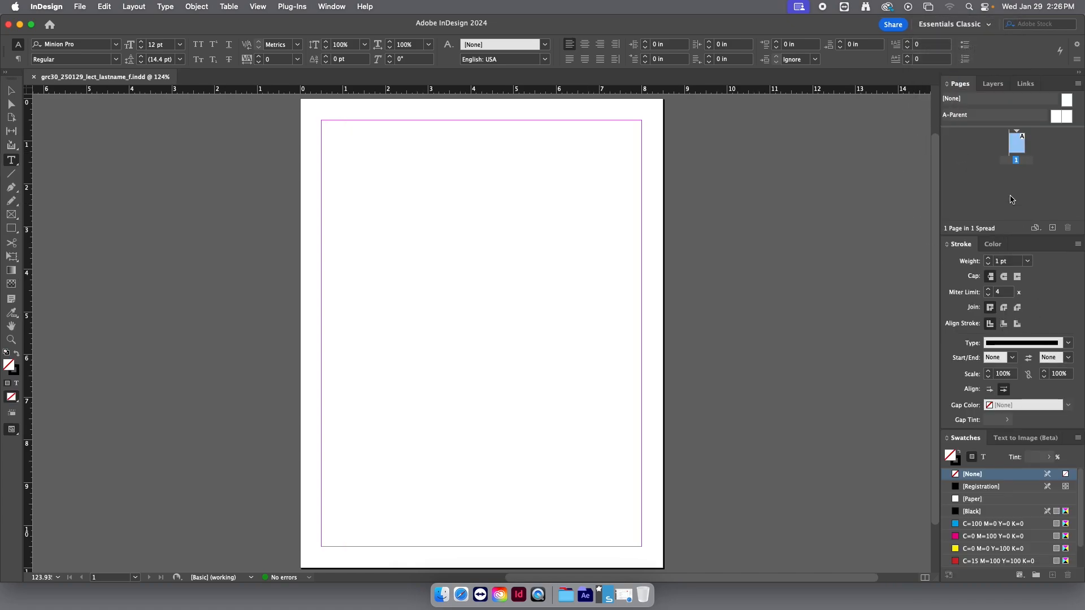
Step: Reset the Essentials Classic workspace, and undock and close its CC Libraries panel
left_click(989, 25)
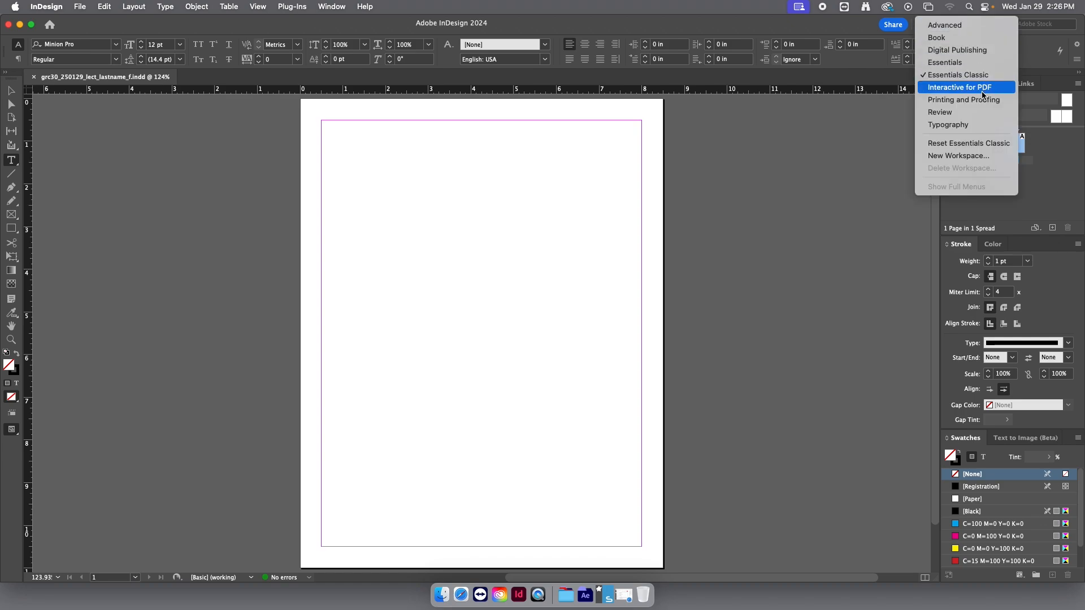
left_click(970, 146)
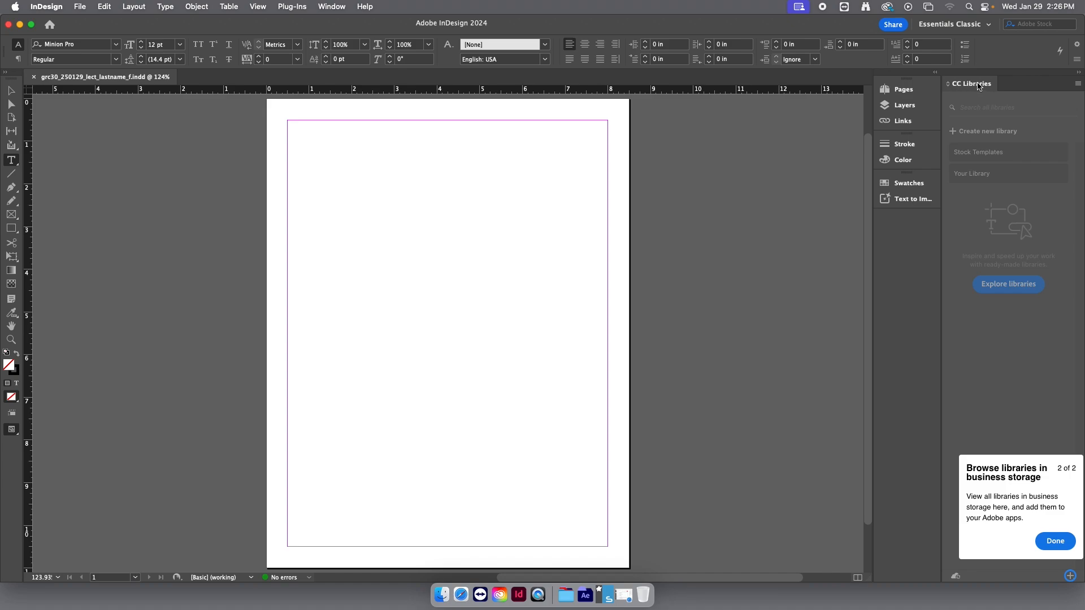
left_click_drag(978, 85, 567, 151)
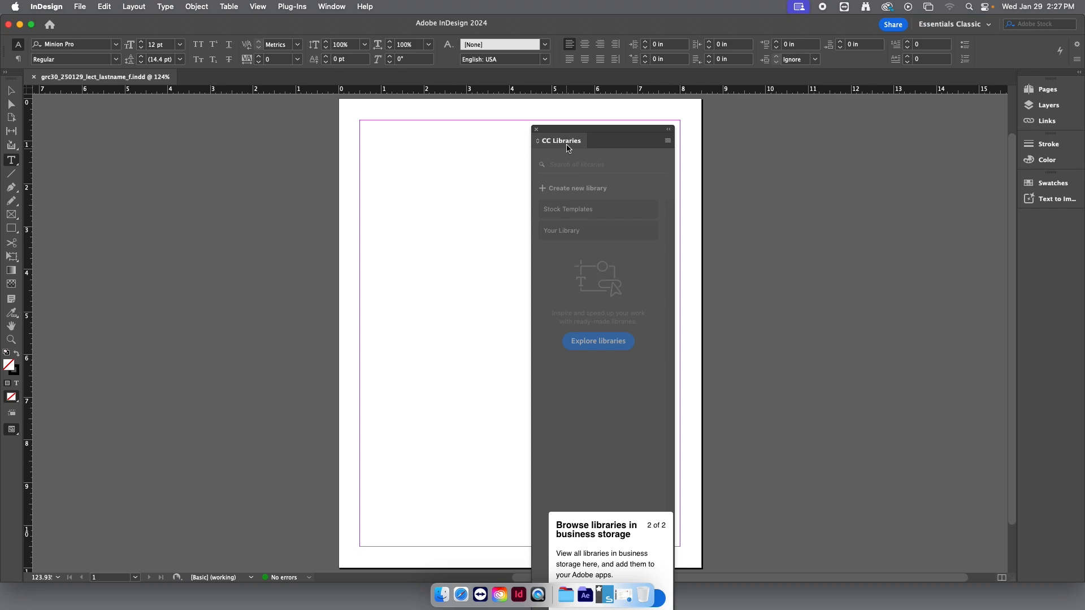
left_click(537, 130)
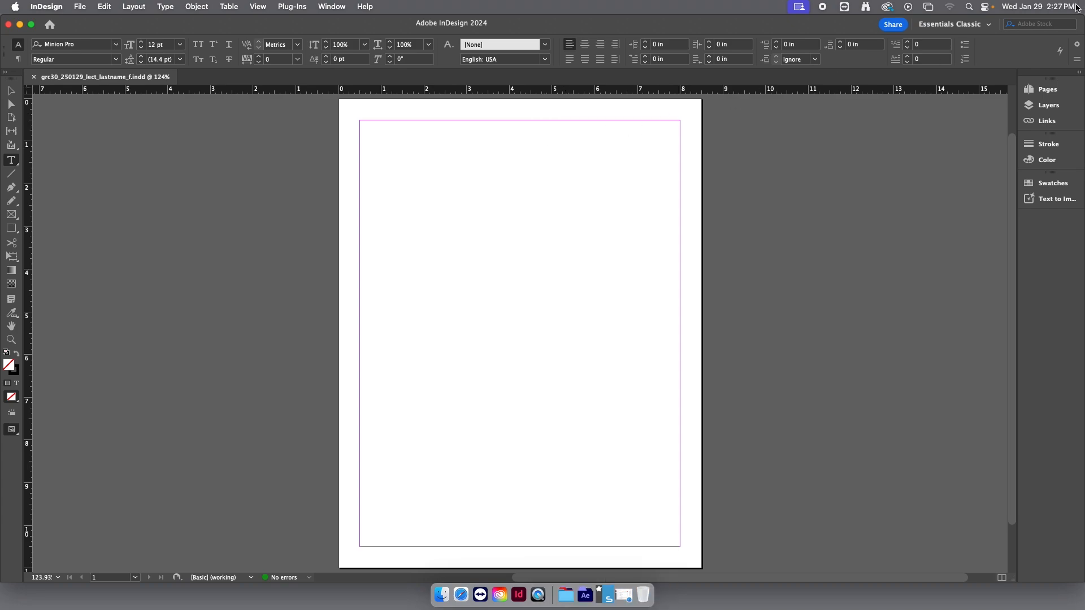
Step: Preview the Advanced workspace and return to Essentials Classic
left_click(988, 26)
left_click(989, 26)
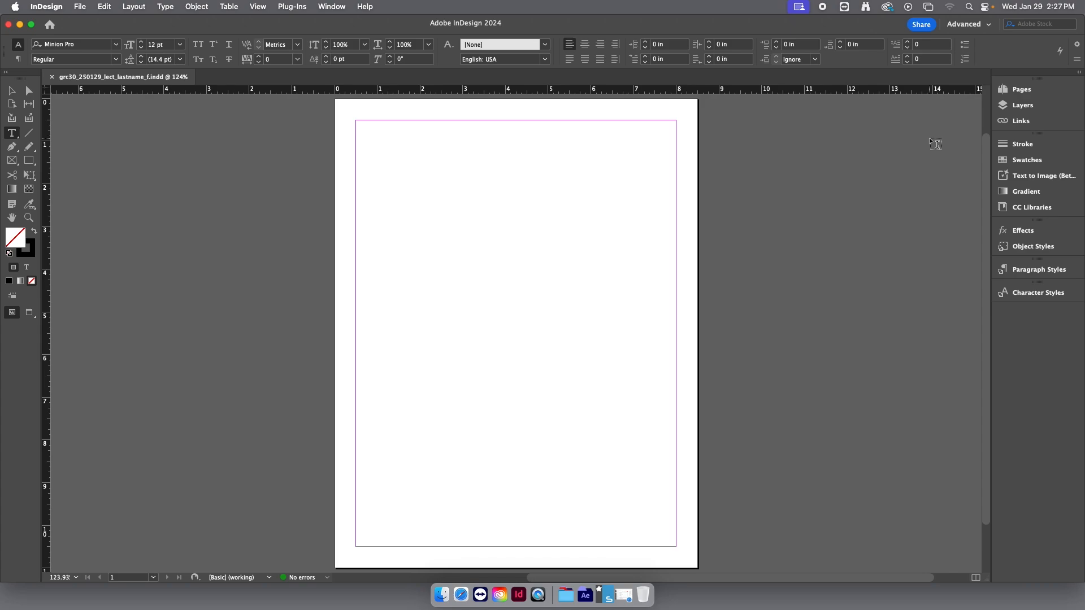
left_click(965, 24)
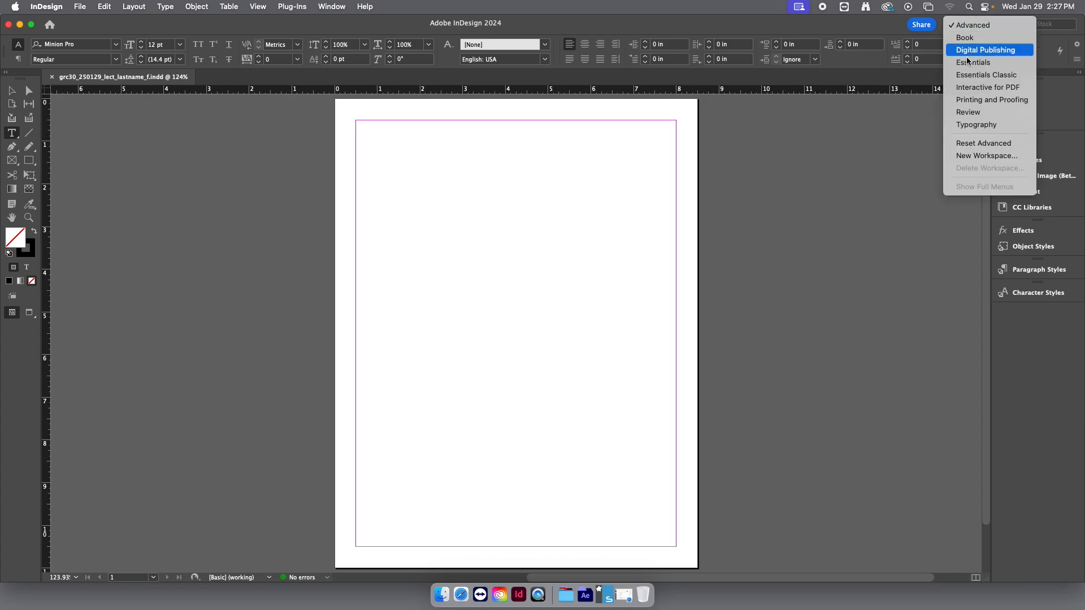
left_click(964, 77)
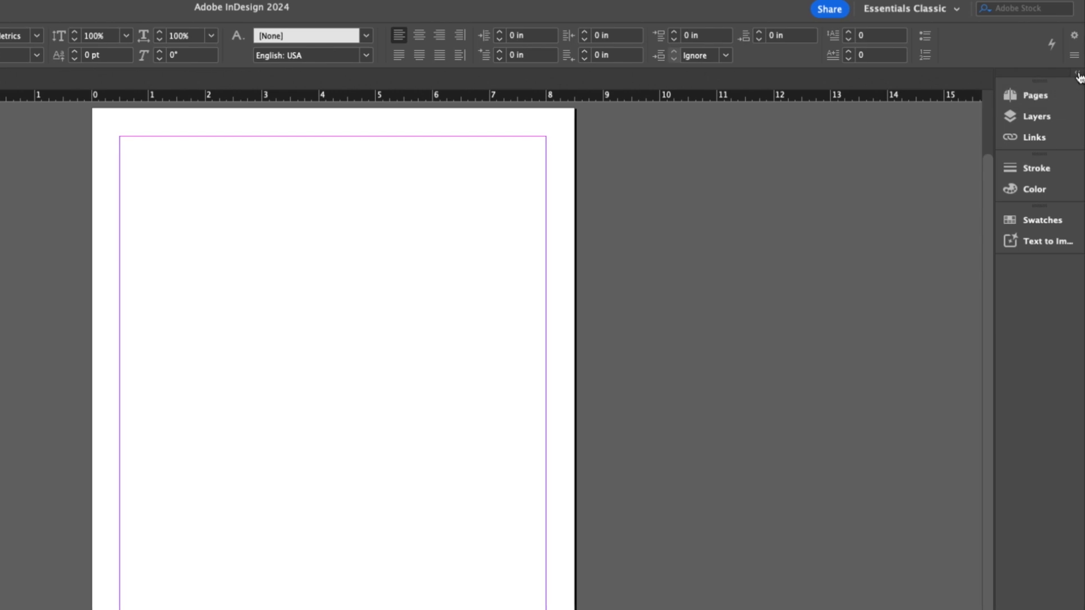
Step: Expand the collapsed panel dock of the Essentials Classic workspace
left_click(1079, 75)
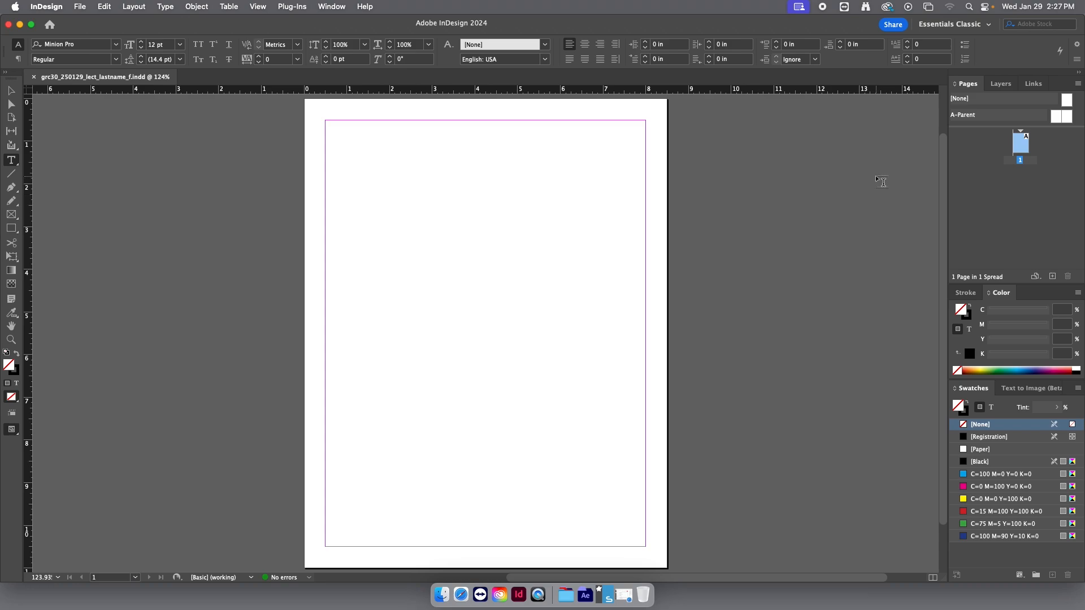
Step: Save the current layout as a new workspace under the user's first name, capturing panel locations and menu customization, and reset that workspace
left_click(988, 25)
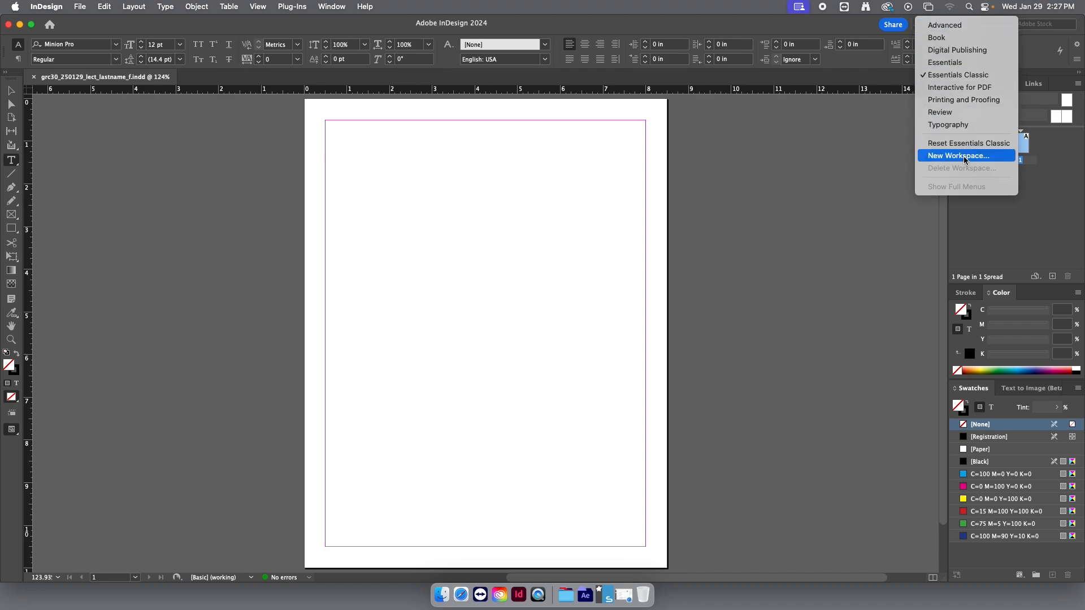
left_click(950, 157)
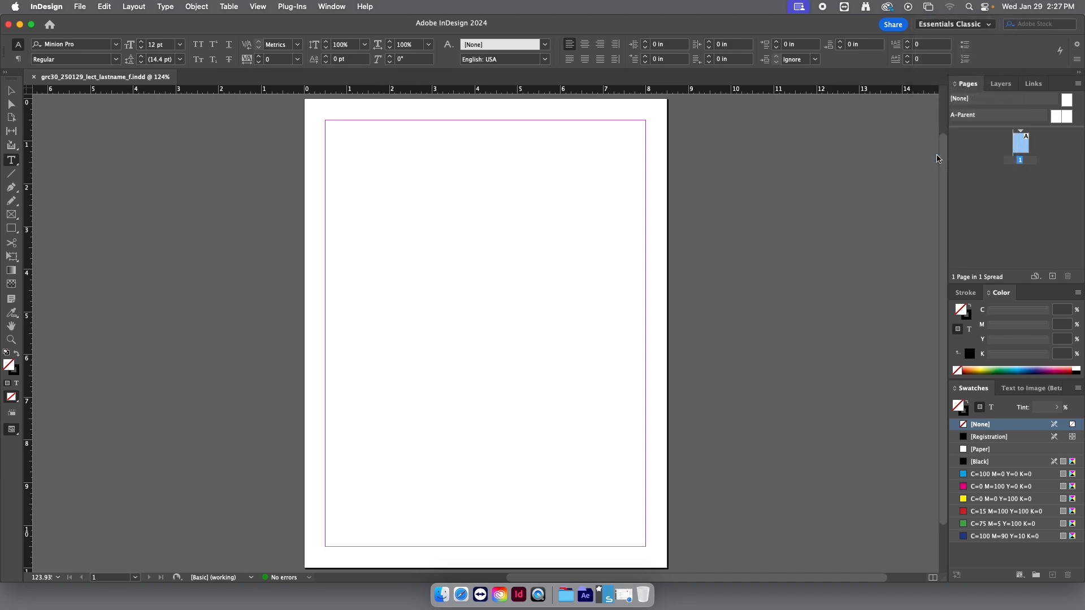
type("Jason")
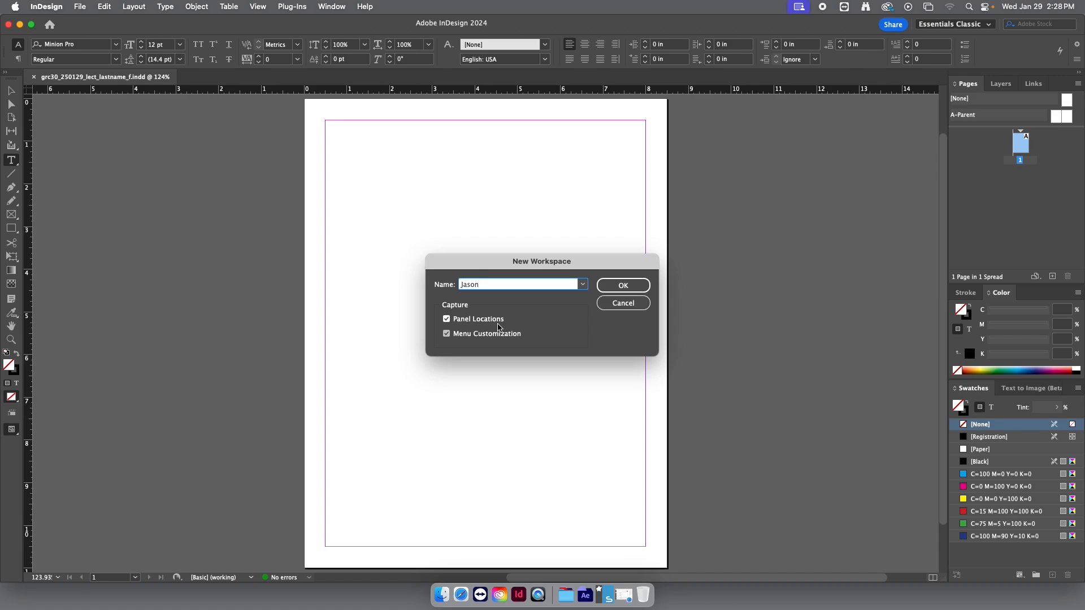
left_click(623, 287)
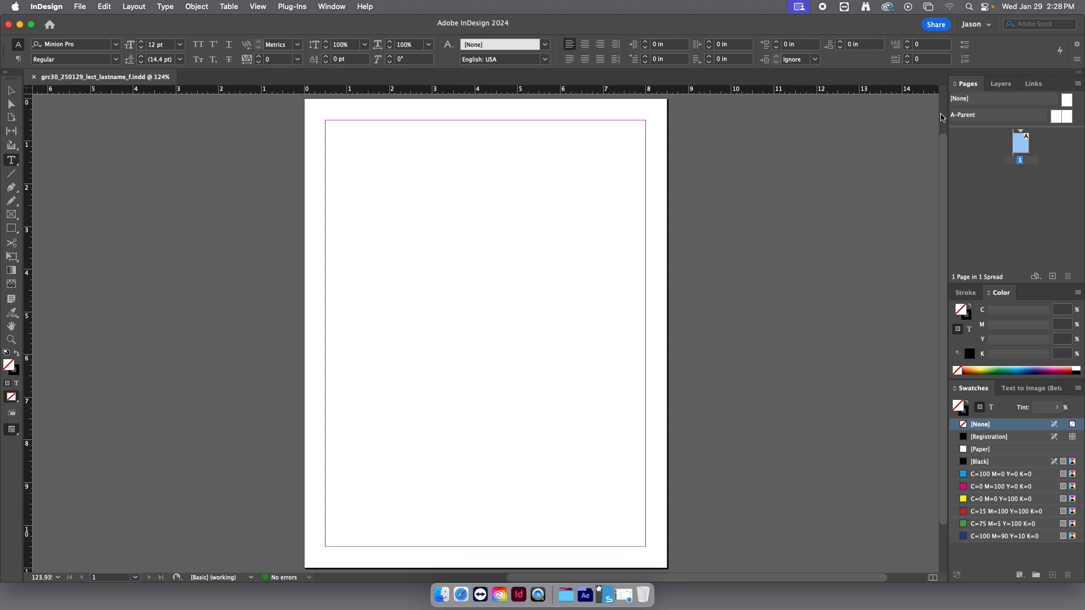
left_click(988, 26)
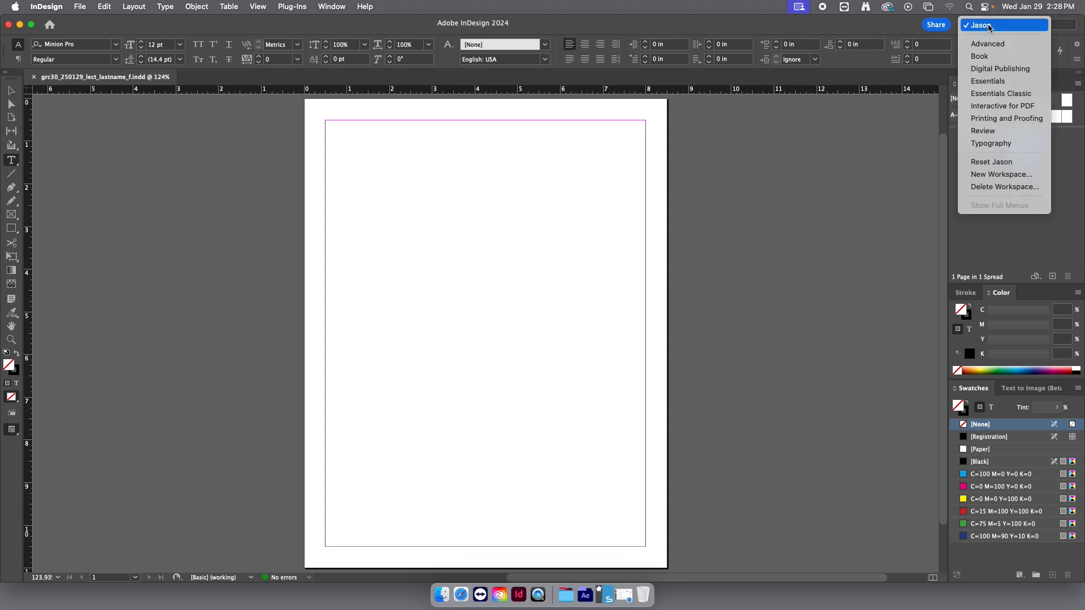
left_click(997, 164)
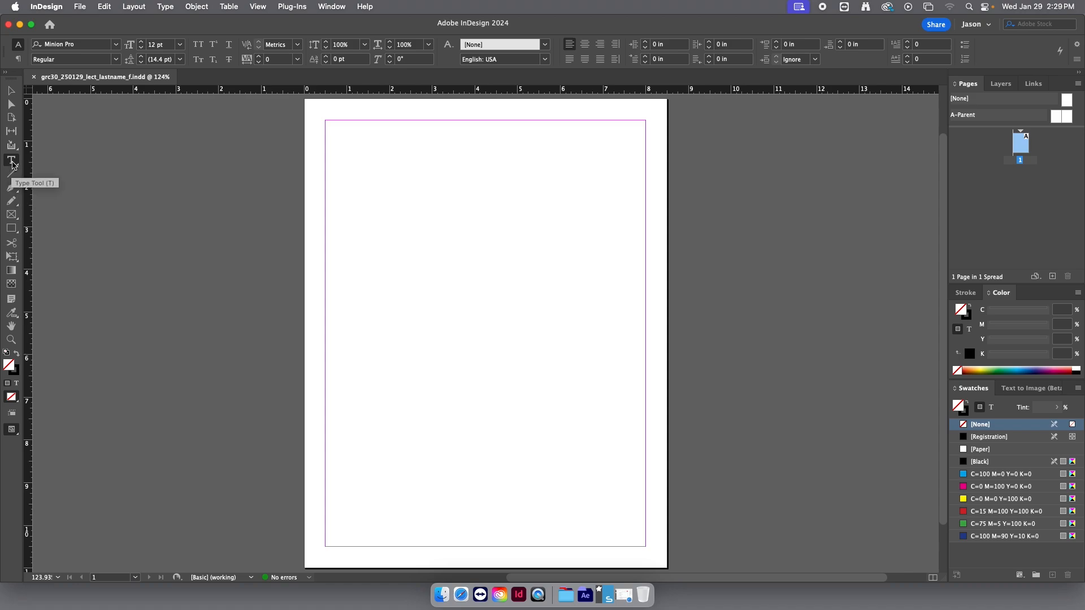
Step: Draw a text frame about 3.49 by 3.31 in near the page's upper-left margin corner and fill it with placeholder text
left_click_drag(337, 139, 486, 279)
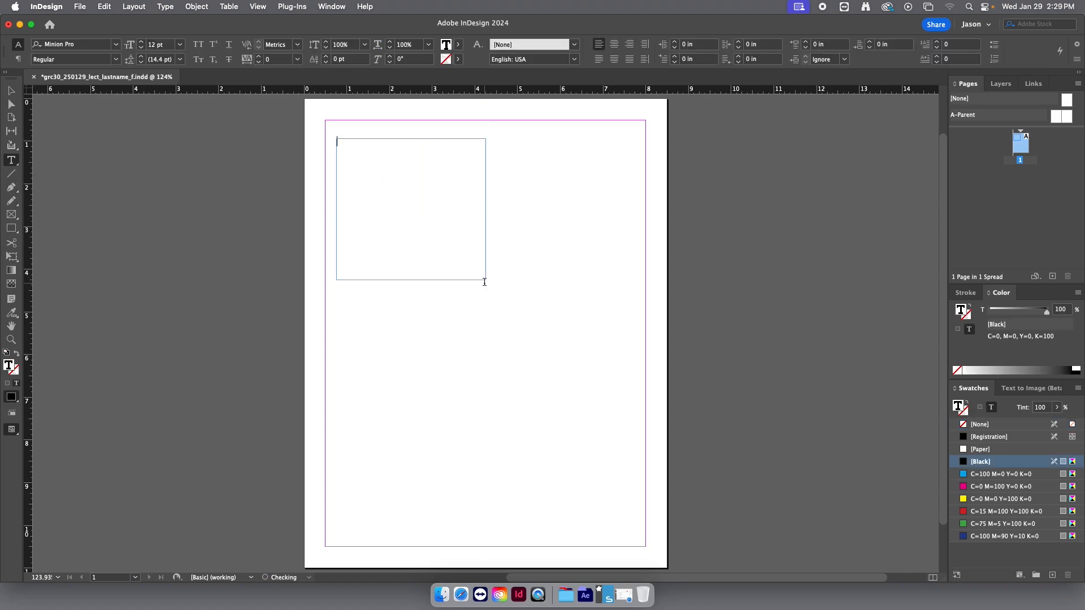
right_click(389, 167)
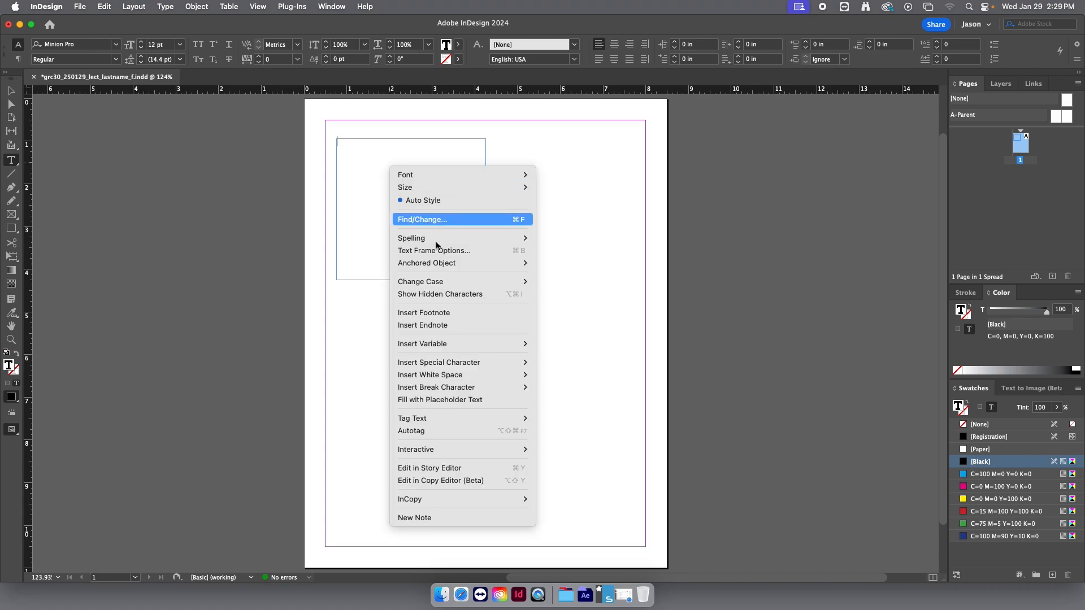
left_click(438, 399)
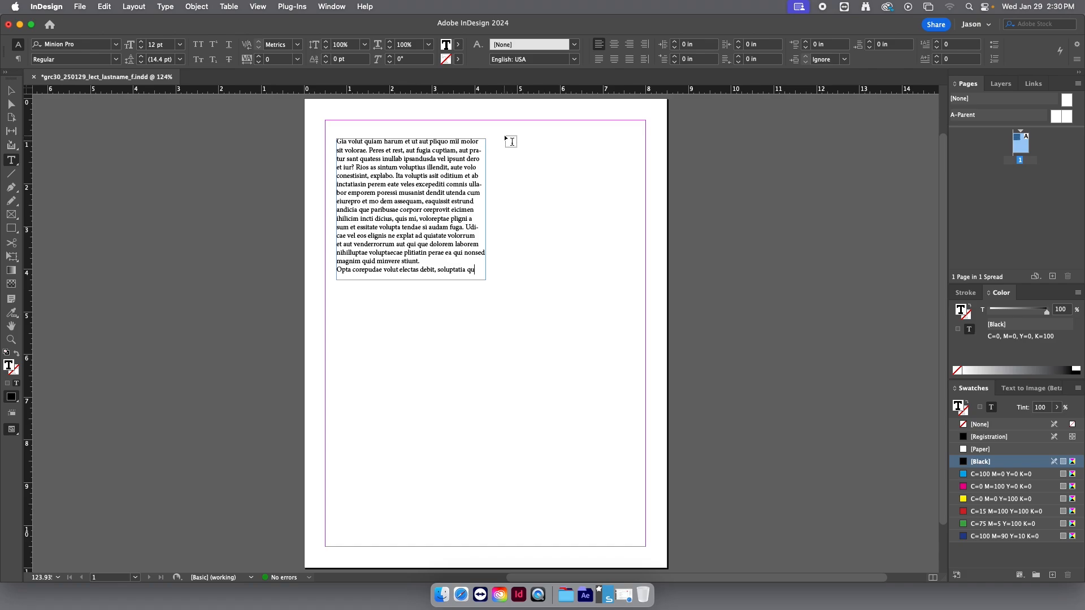
Step: Draw a second text frame about 3.2 by 3.5 in beside the first and thread the first frame's text into it
left_click_drag(504, 136, 641, 285)
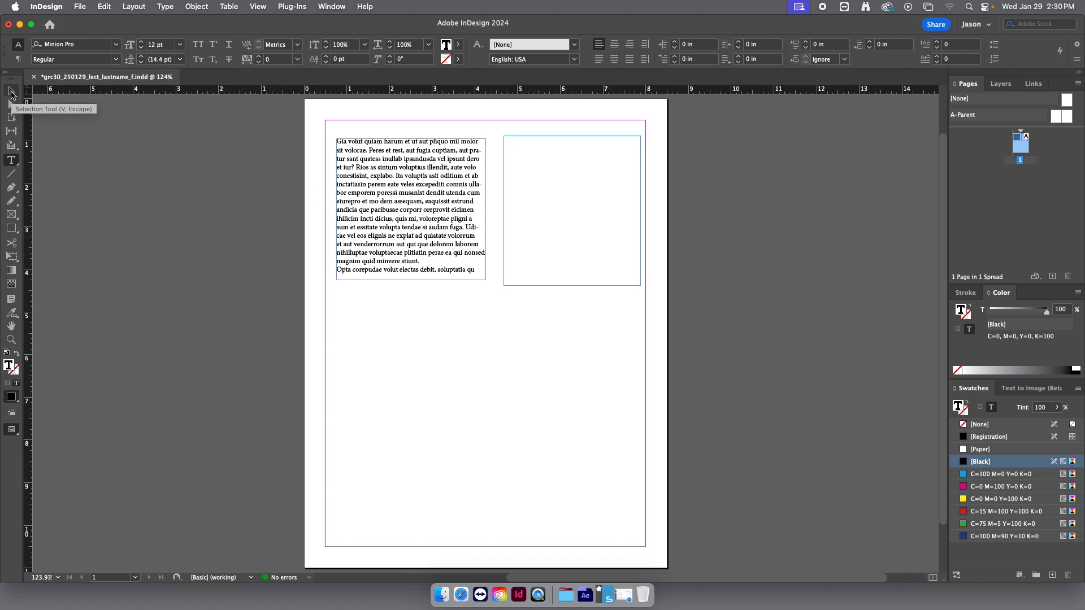
left_click(11, 93)
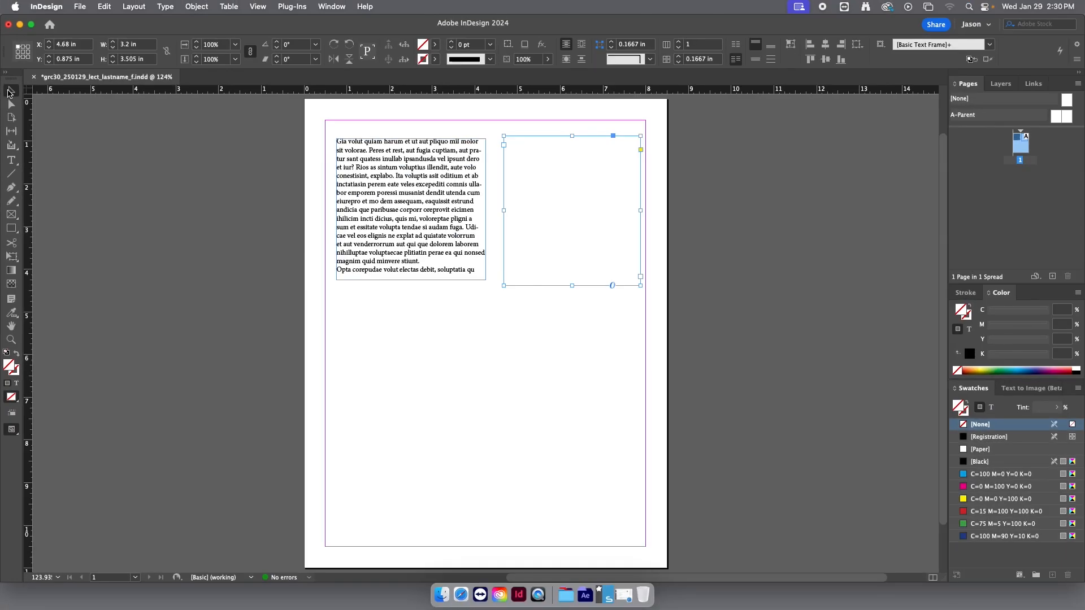
left_click(401, 191)
left_click(486, 271)
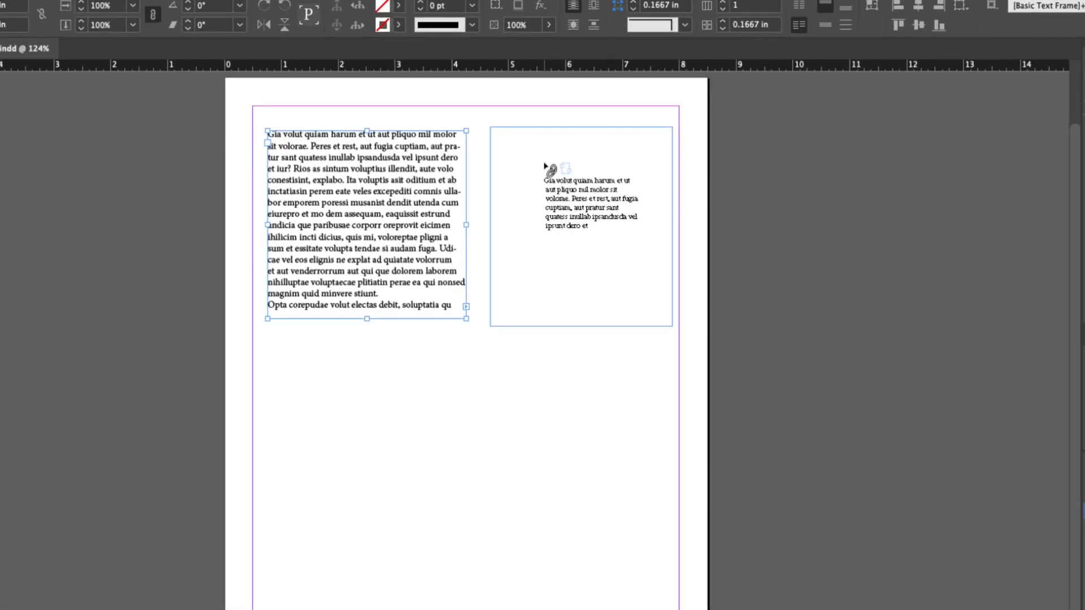
left_click(527, 189)
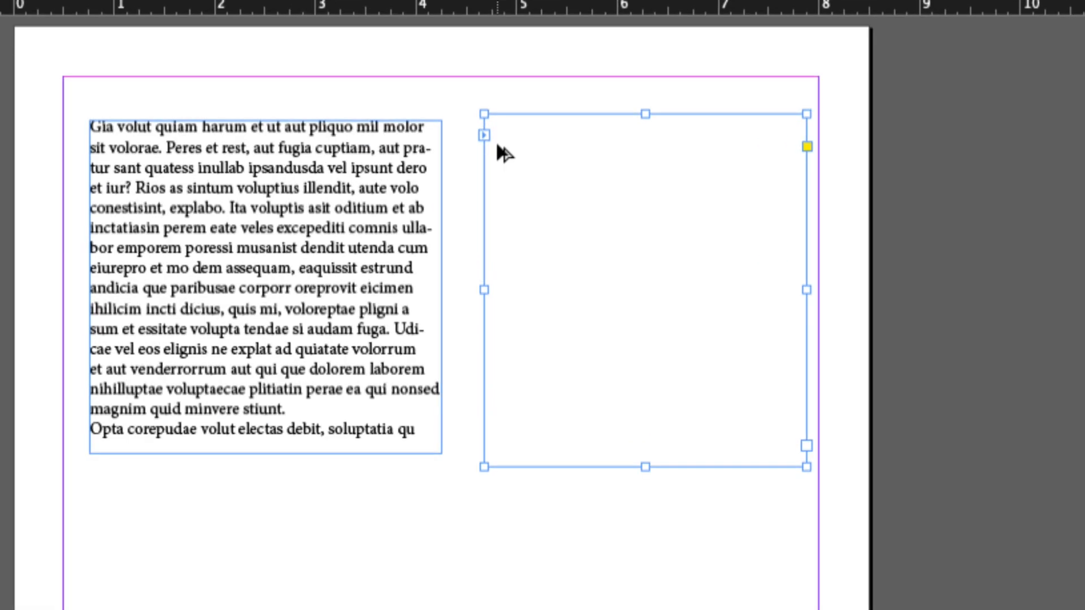
Step: Shrink the first text frame to about 2.18 by 2.72 in so its text flows into the second, and save the document
left_click(336, 202)
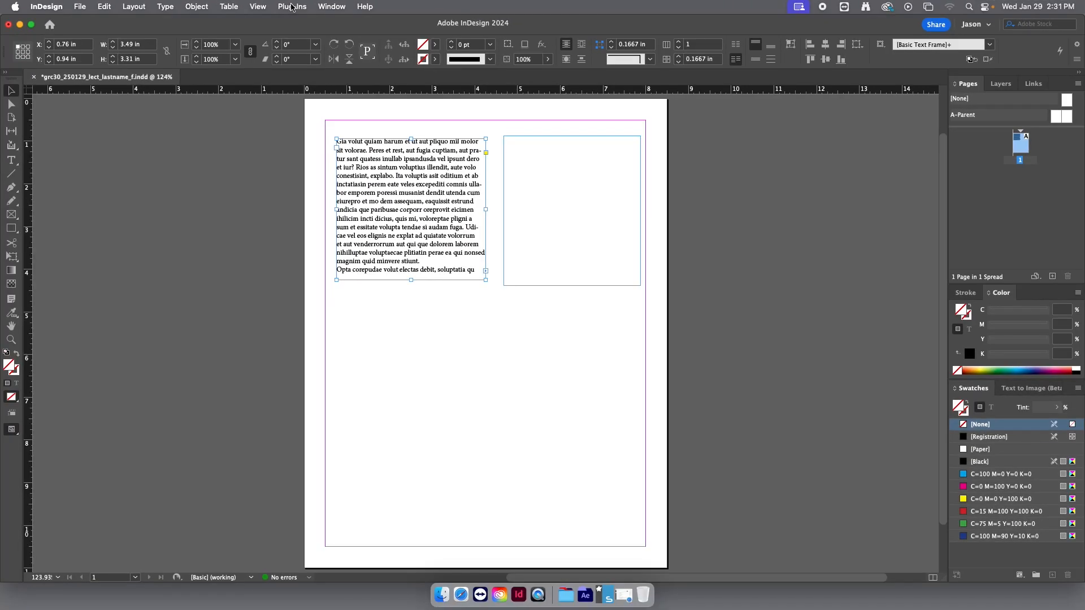
left_click(269, 8)
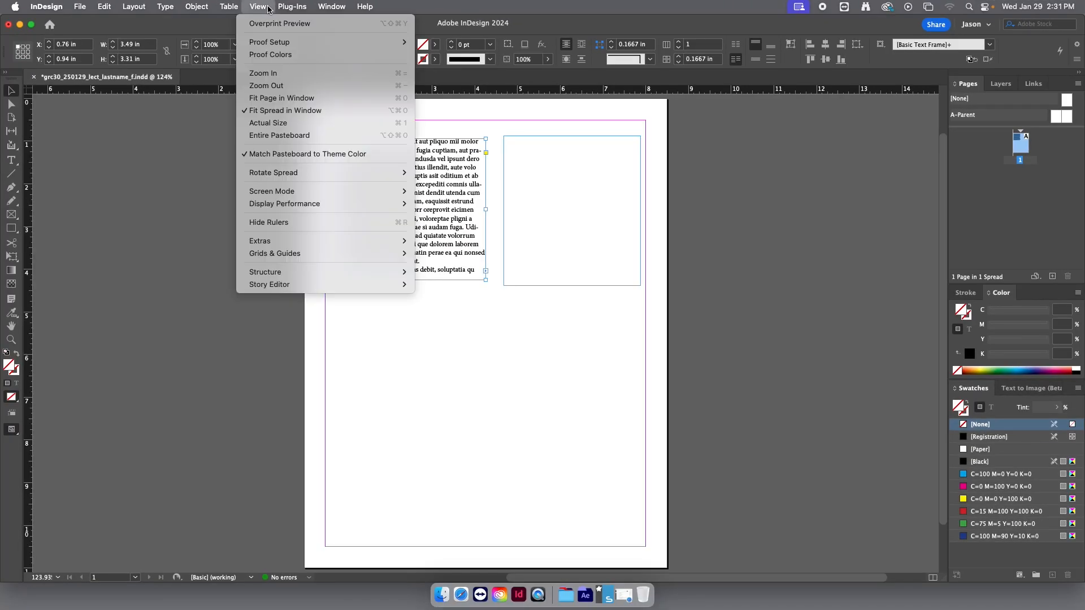
left_click(269, 8)
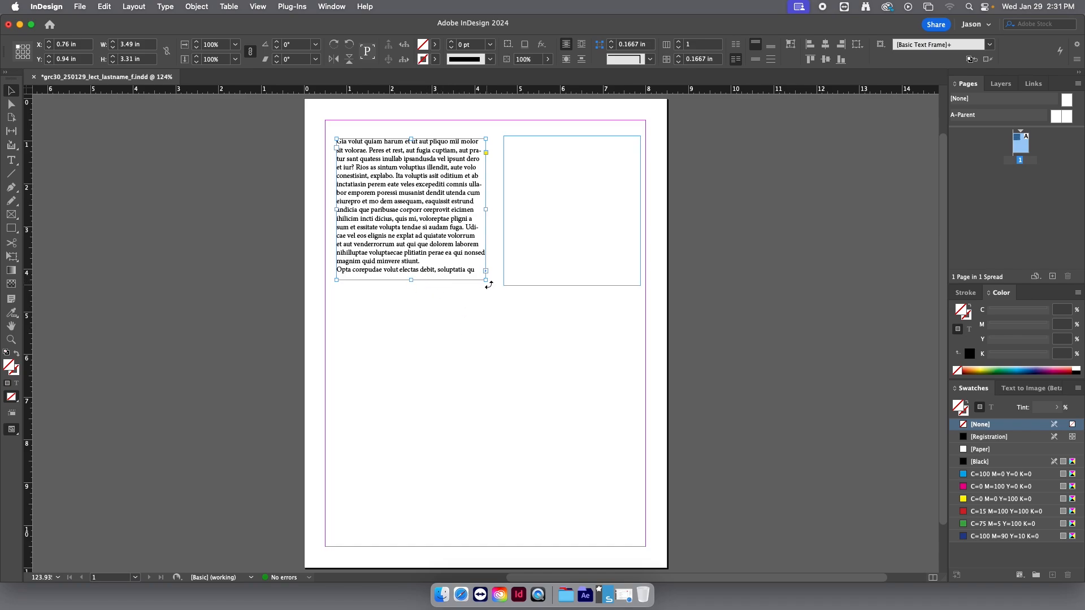
left_click_drag(486, 280, 430, 254)
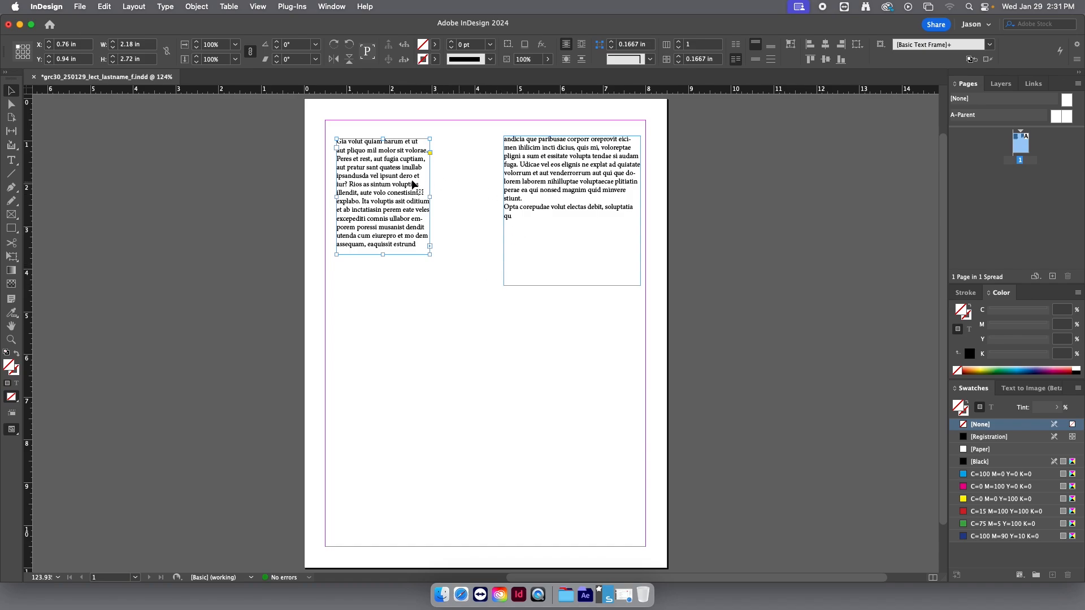
left_click(585, 167)
left_click(463, 177)
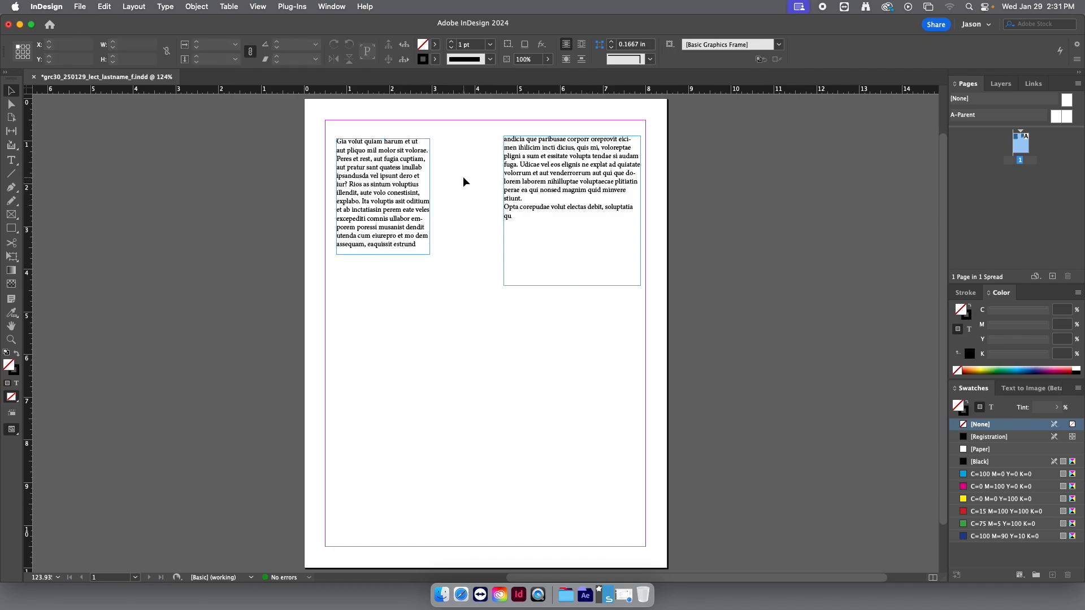
key("super+s")
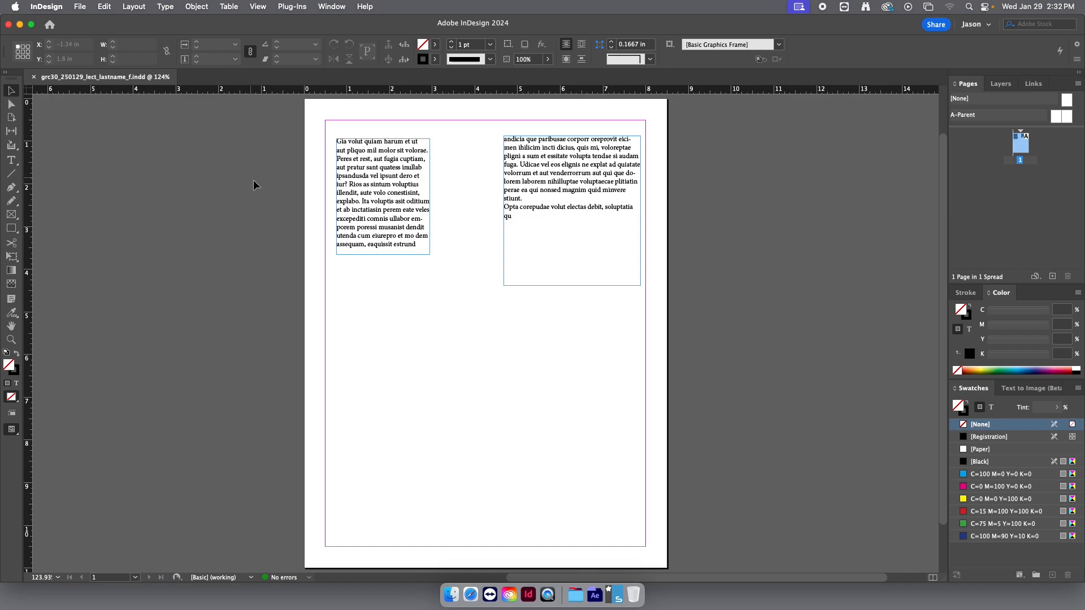
Step: Set the page's margins and columns layout to 3 columns
left_click(139, 8)
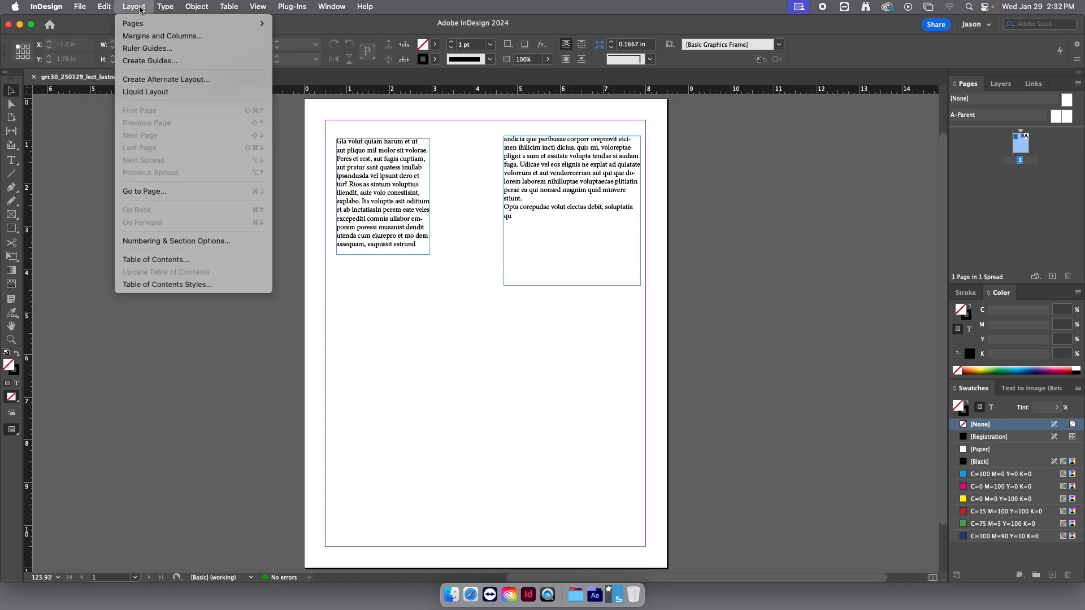
left_click(139, 8)
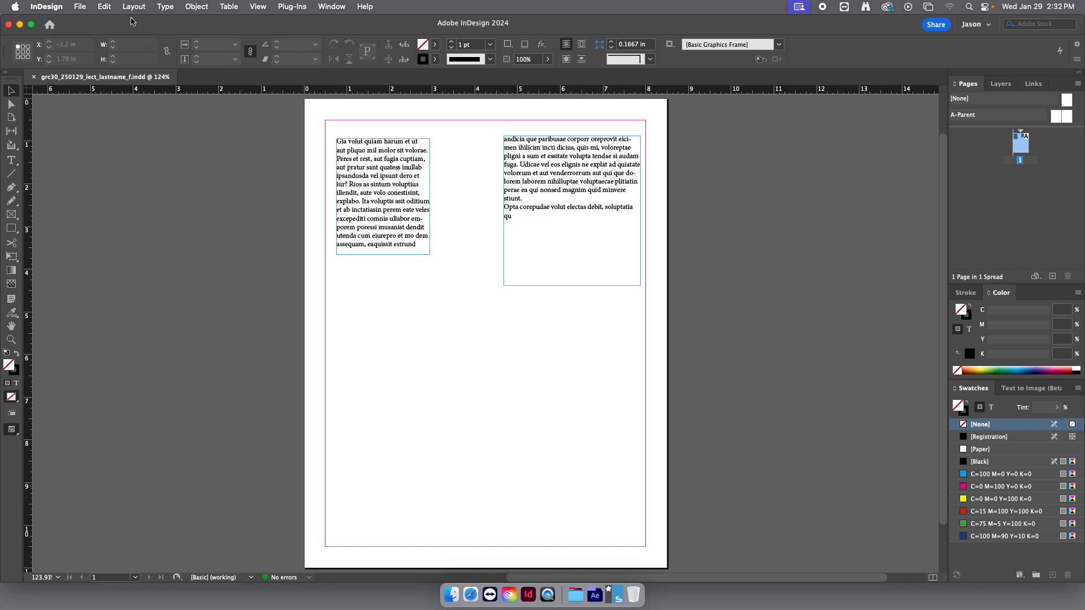
left_click(127, 8)
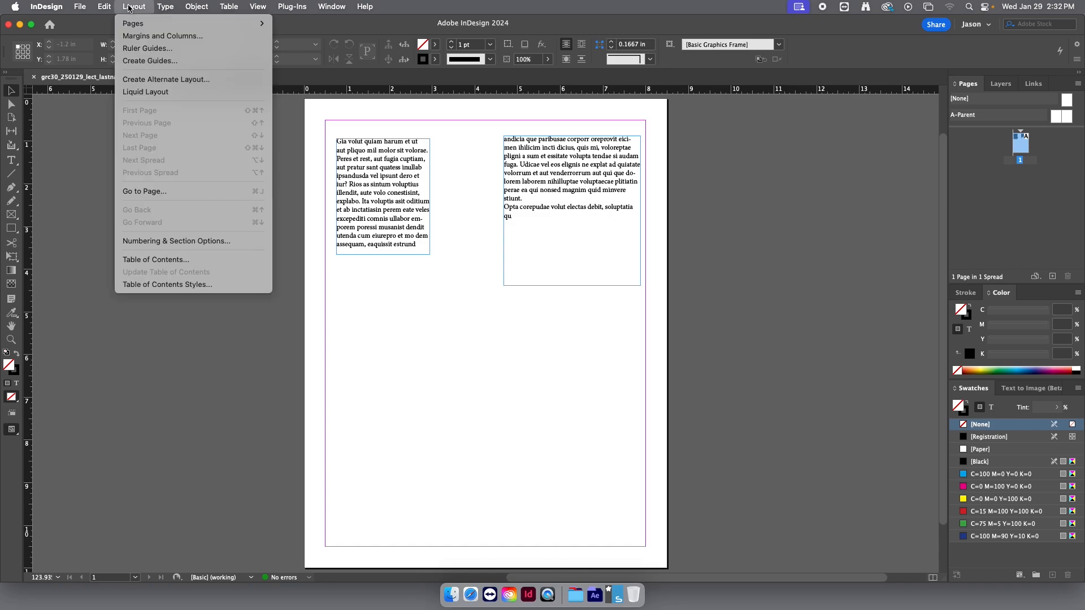
left_click(145, 37)
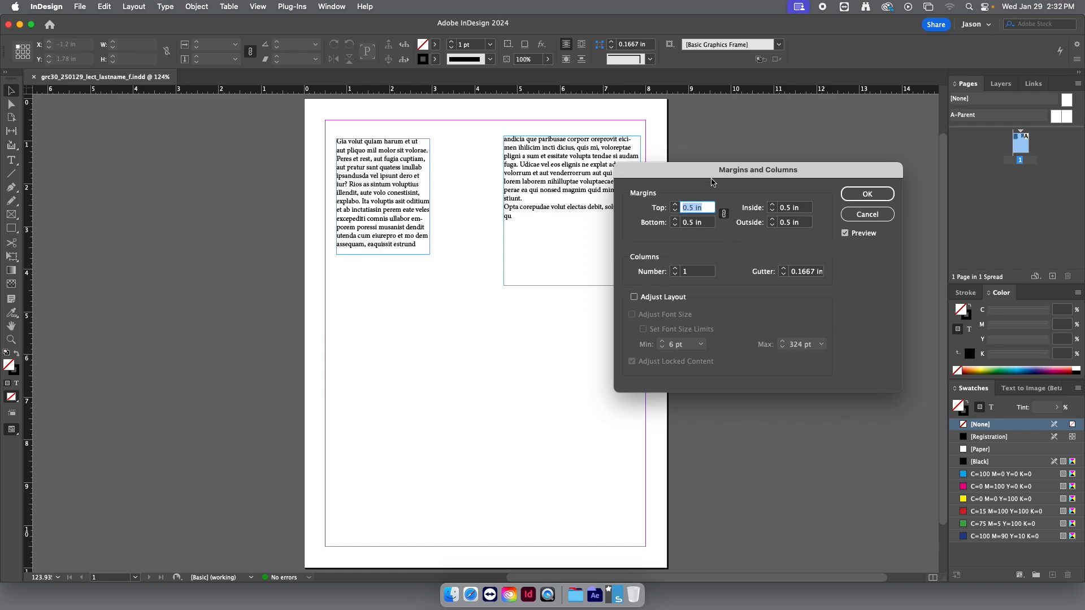
left_click_drag(710, 171, 736, 146)
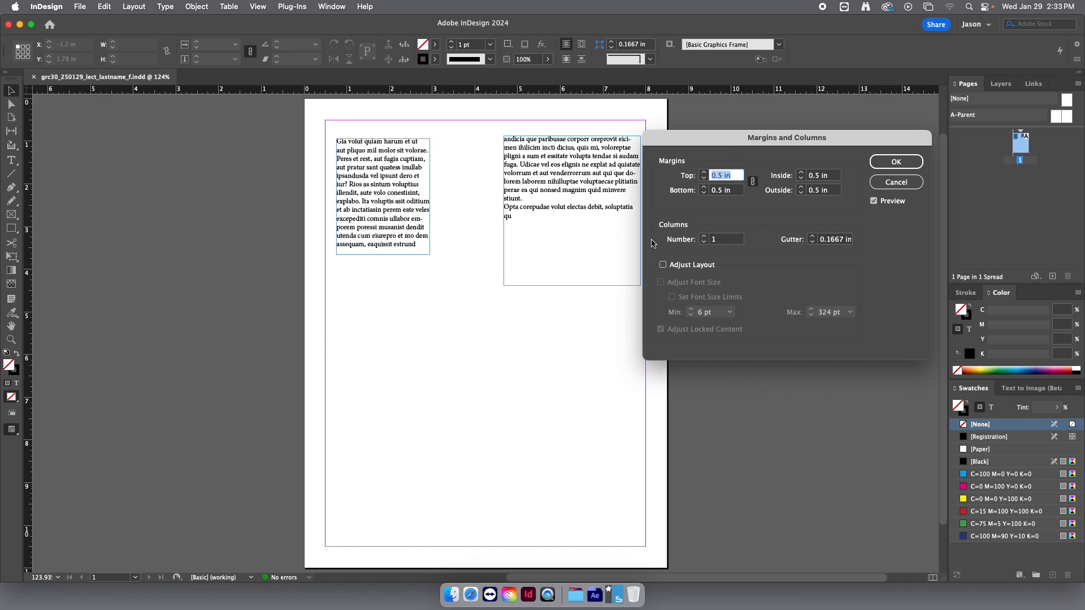
left_click(704, 237)
left_click(704, 236)
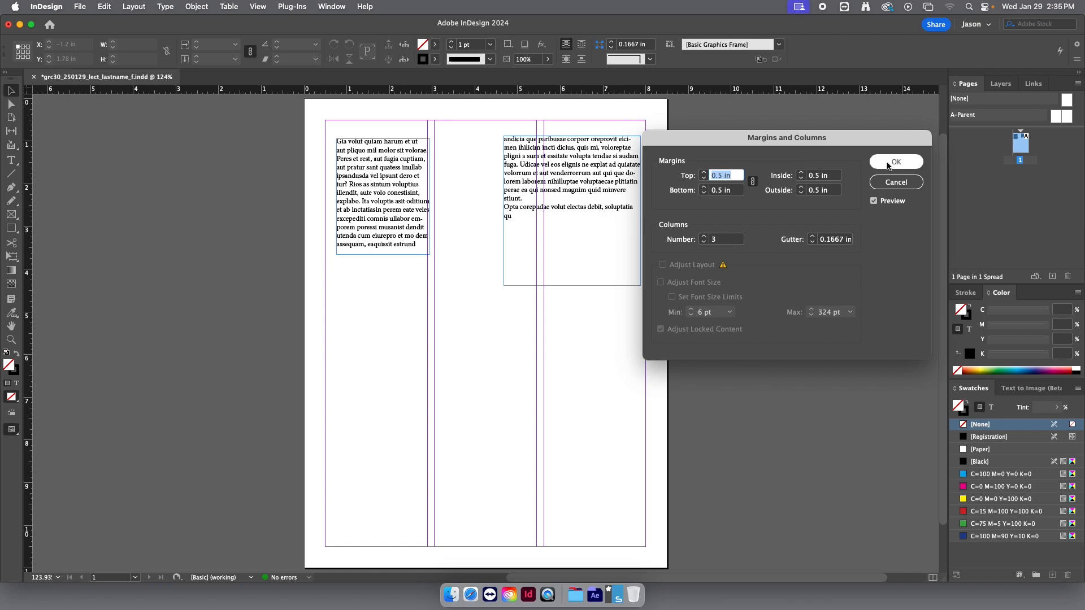
left_click(896, 161)
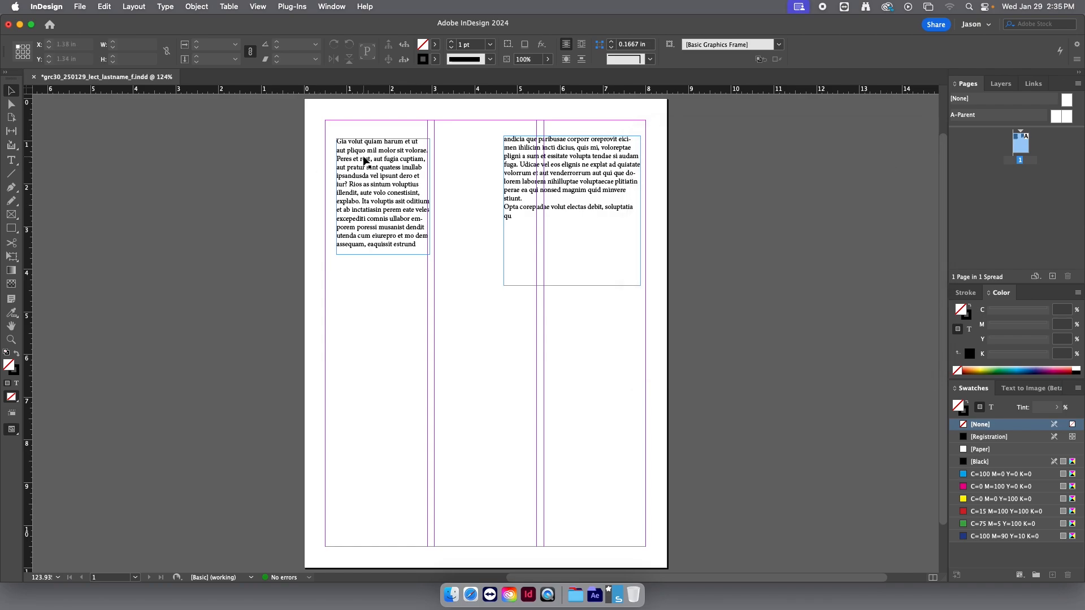
Step: Fit the second text frame to the third column's width, and move the first frame into the middle column, widening it to 2.3889 in
left_click_drag(577, 166, 587, 285)
left_click_drag(579, 285, 582, 286)
left_click_drag(507, 328, 536, 331)
left_click_drag(361, 177, 458, 286)
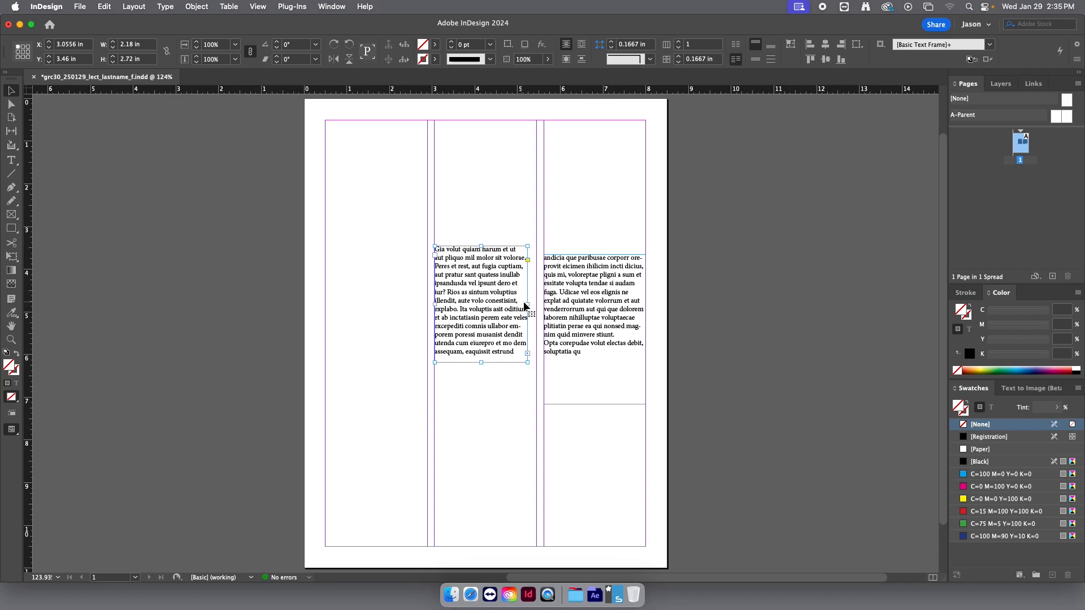
left_click_drag(527, 303, 536, 304)
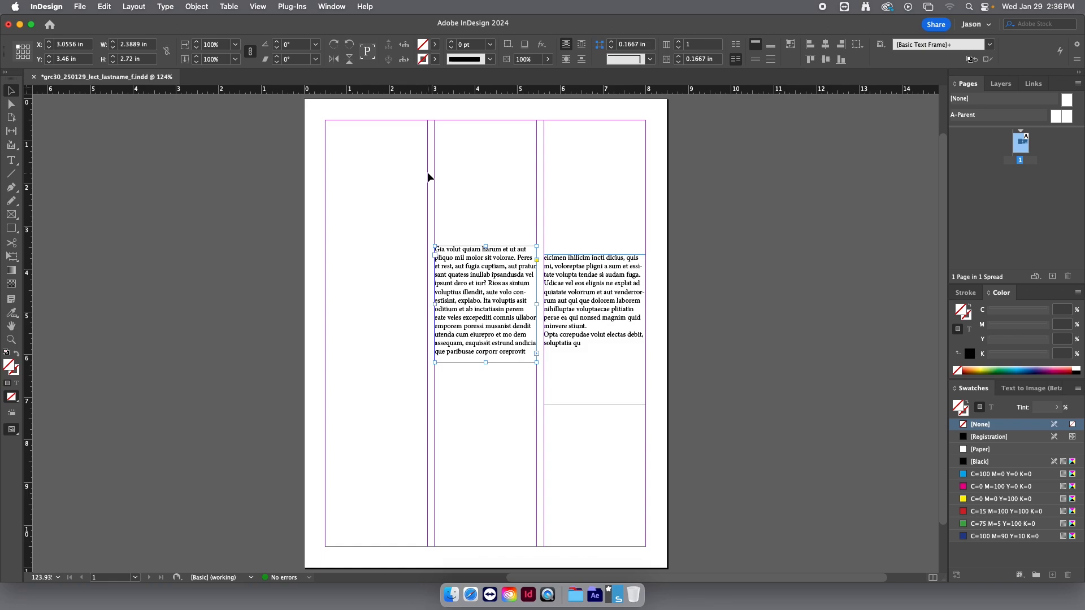
Step: Hide the guides, shift the middle column's text frame slightly up, and show the guides again
left_click(596, 232)
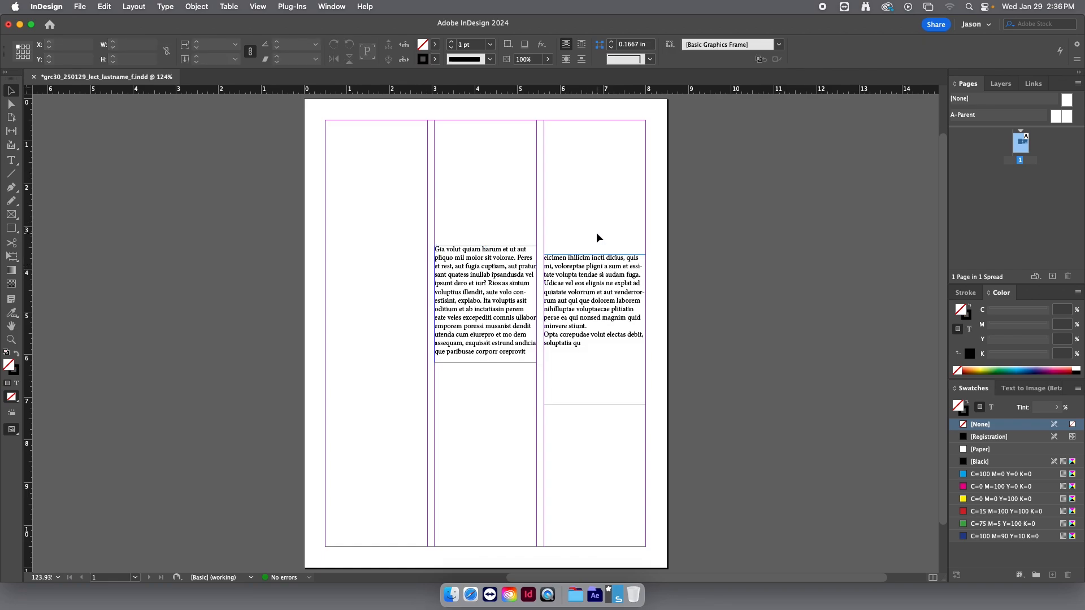
key("w")
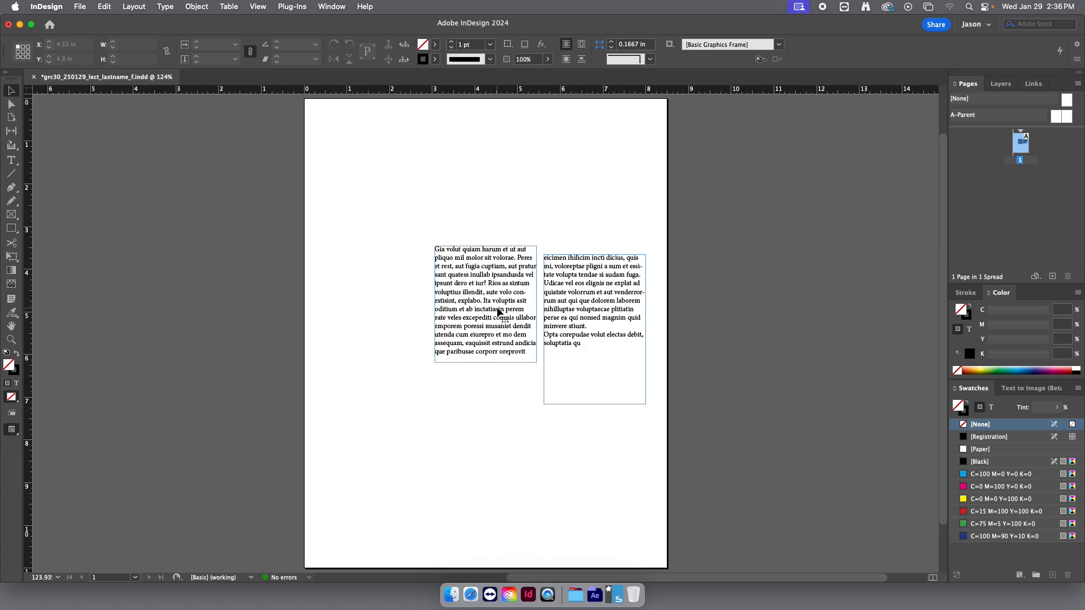
left_click_drag(498, 312, 492, 299)
left_click(746, 289)
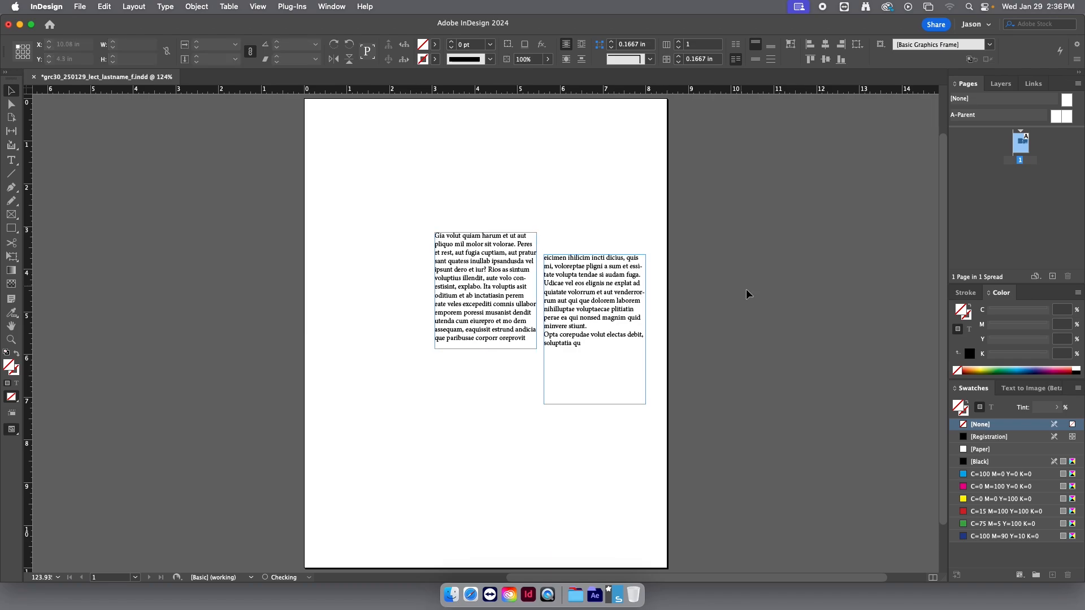
key("super+semicolon")
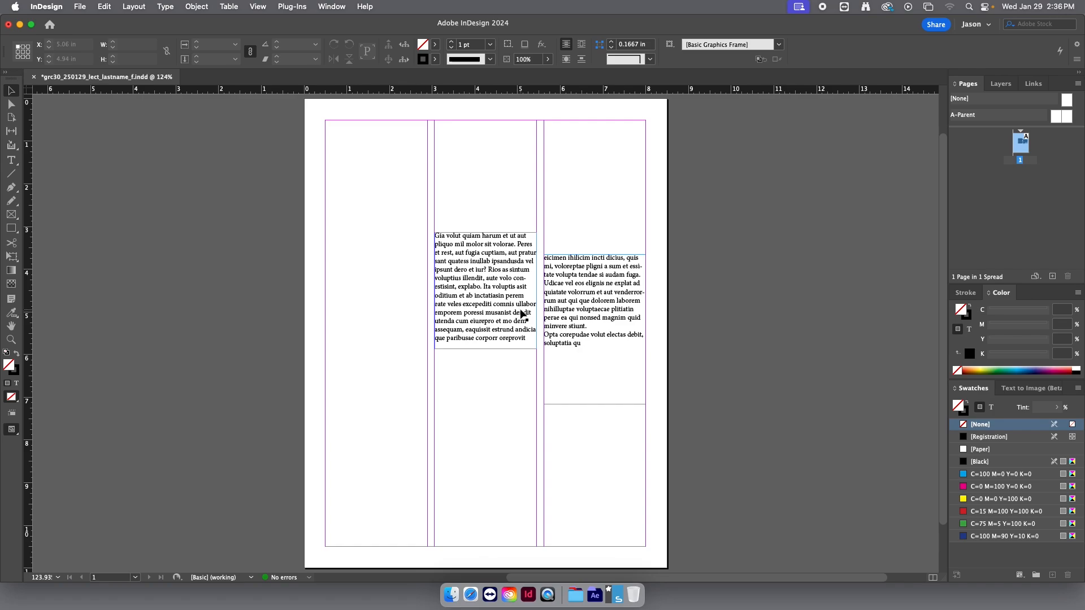
Step: Move the first threaded text frame to the bottom of the first column and the second frame to the top of that column
left_click_drag(471, 265, 361, 455)
left_click_drag(603, 285, 382, 156)
left_click(507, 275)
Step: Toggle the guides off and on, and move the first column's upper text frame into the middle column at about X 3.06, Y 2.88 in
key("super+semicolon")
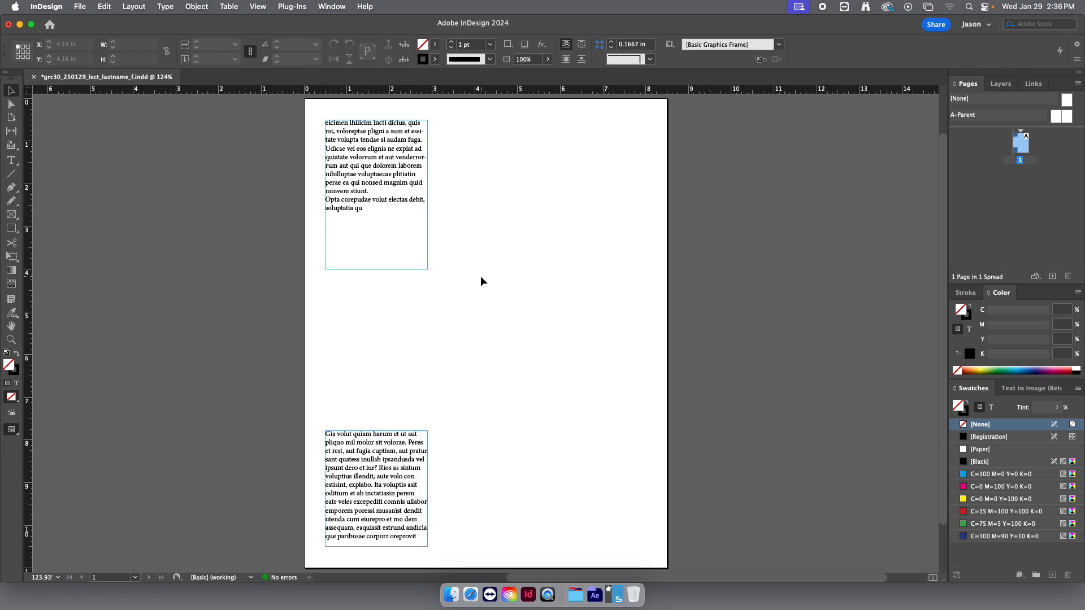
key("super+semicolon")
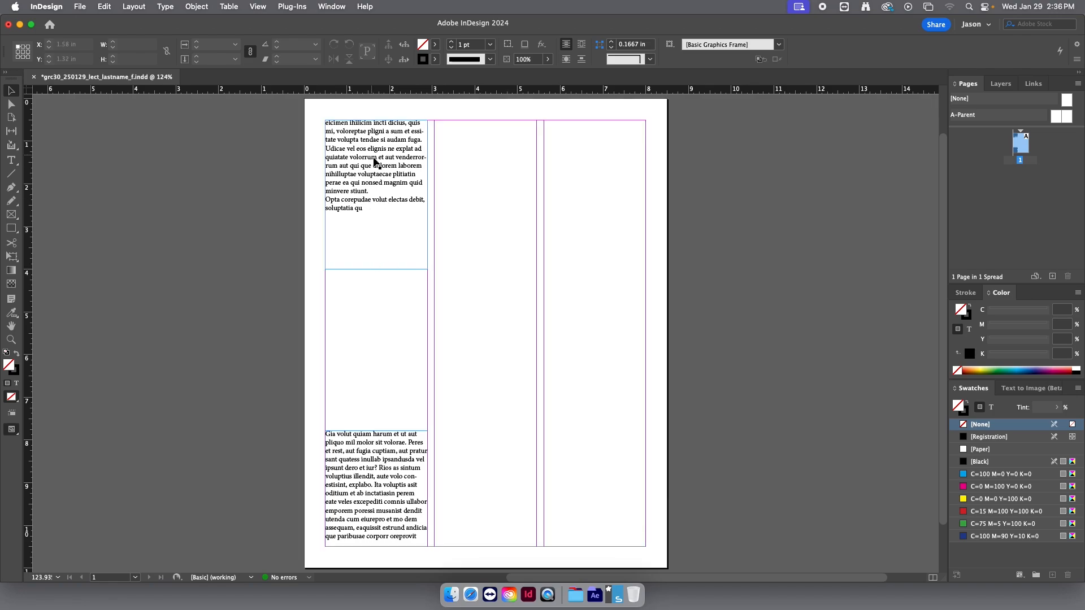
left_click_drag(374, 162, 482, 262)
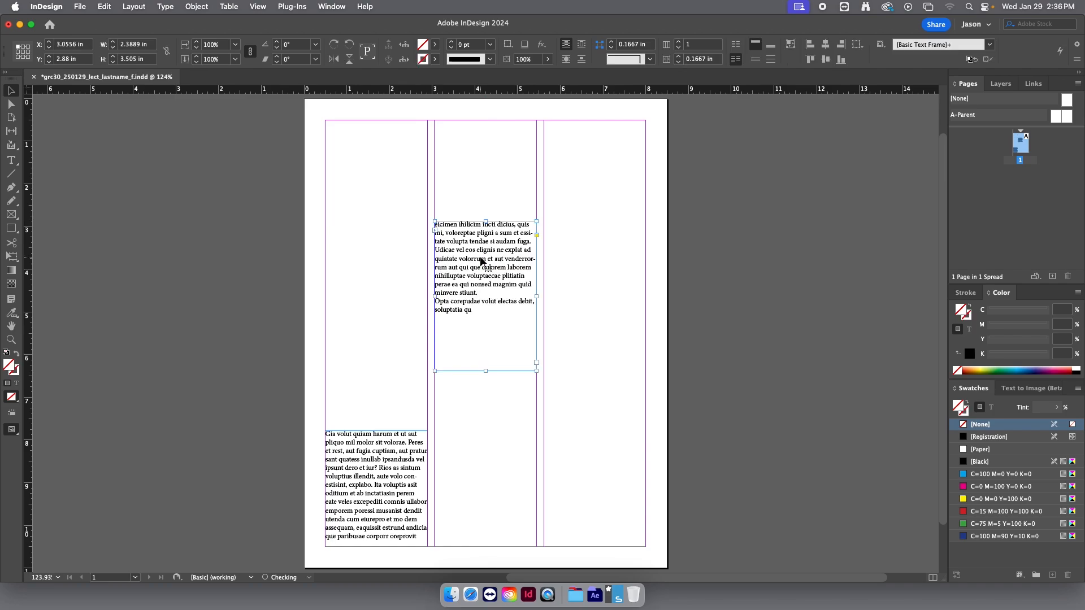
Step: Move the first column's text frame into the third column at about X 5.61, Y 3.76 in
left_click_drag(354, 480, 570, 310)
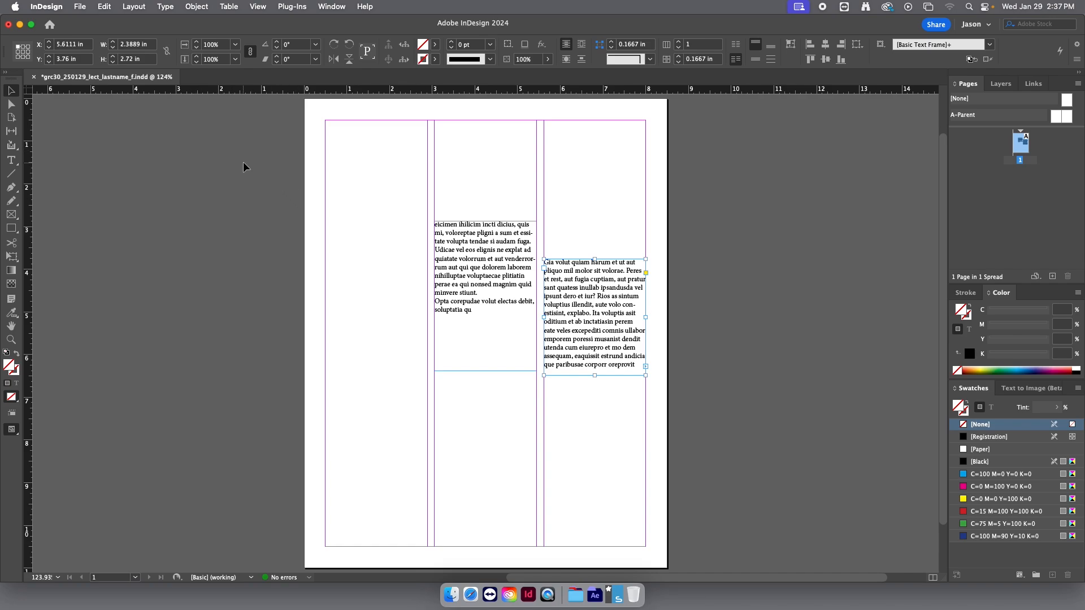
Step: Choose inches as the ruler units and add a horizontal ruler guide across the page at about 4 in
right_click(28, 94)
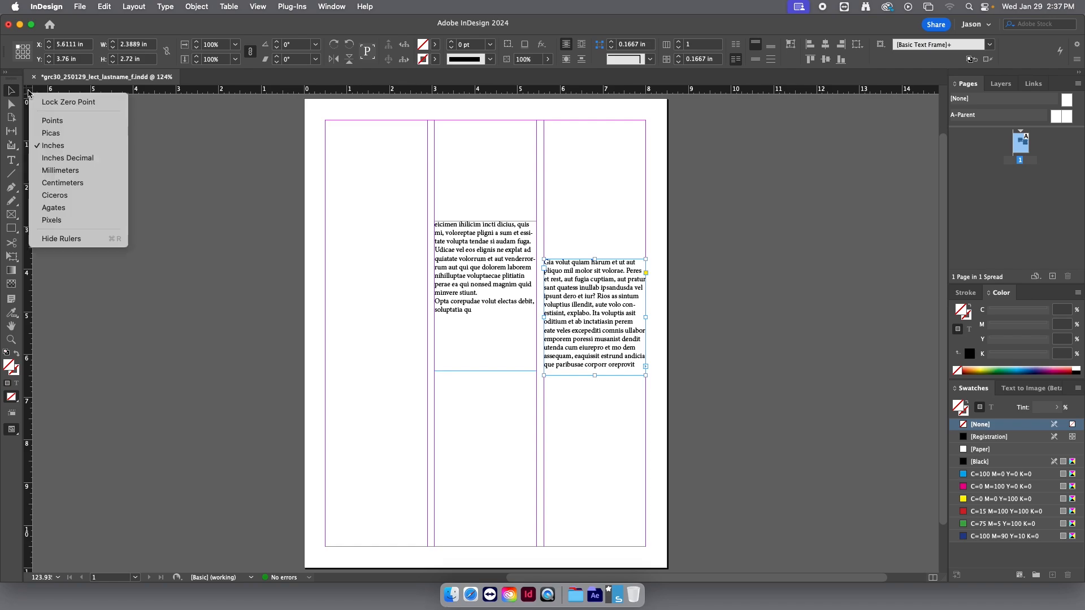
left_click(62, 148)
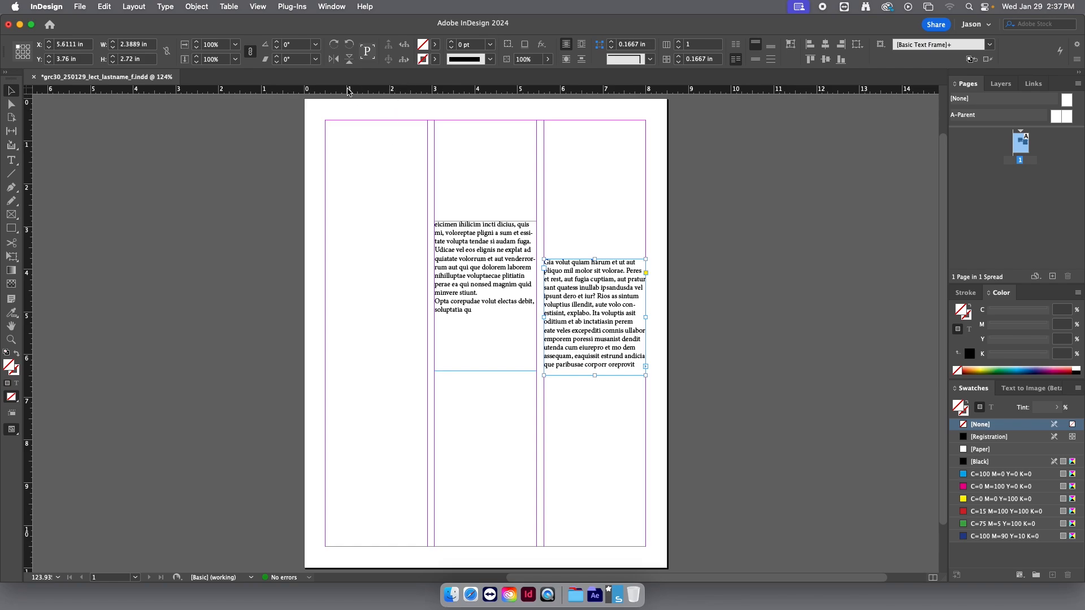
left_click_drag(349, 90, 350, 271)
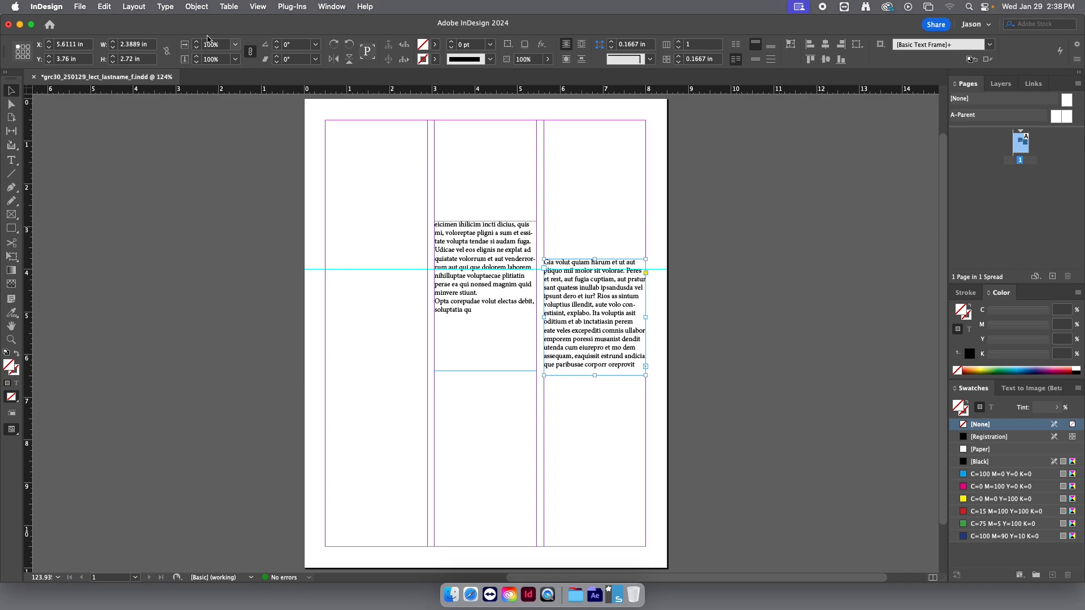
Step: Unlock the column guides, try shifting the gutter between the first two columns toward the page's left side, and undo the shift
left_click(258, 6)
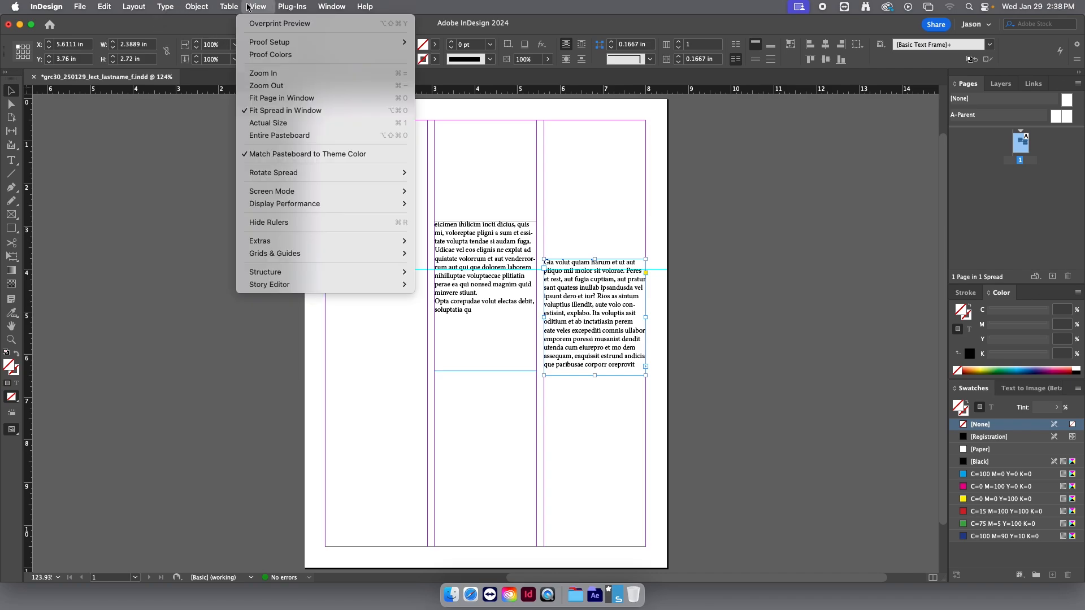
mouse_move(331, 253)
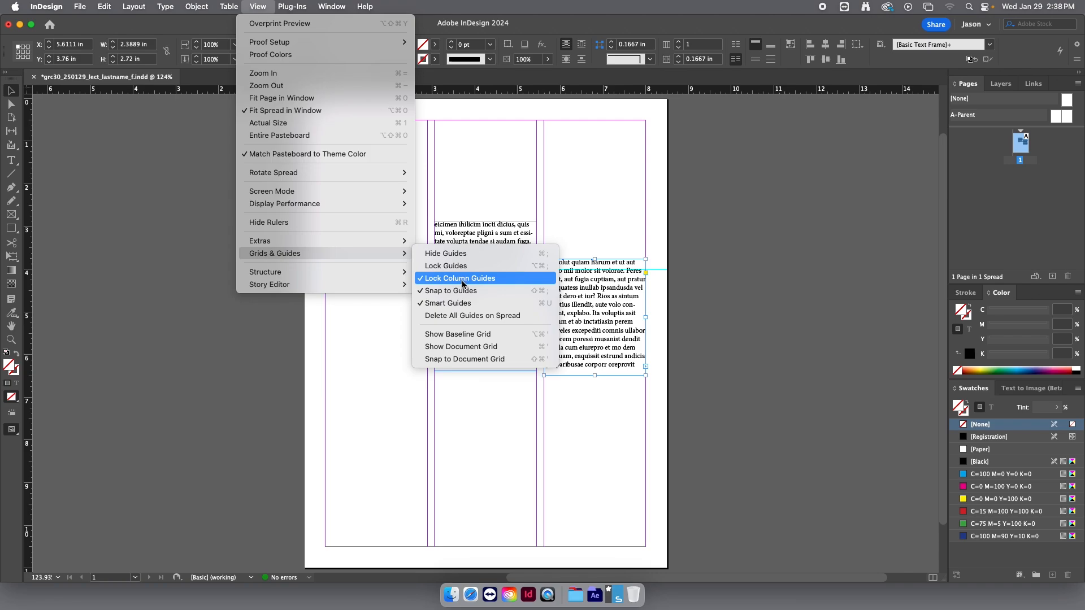
left_click(495, 184)
left_click(452, 179)
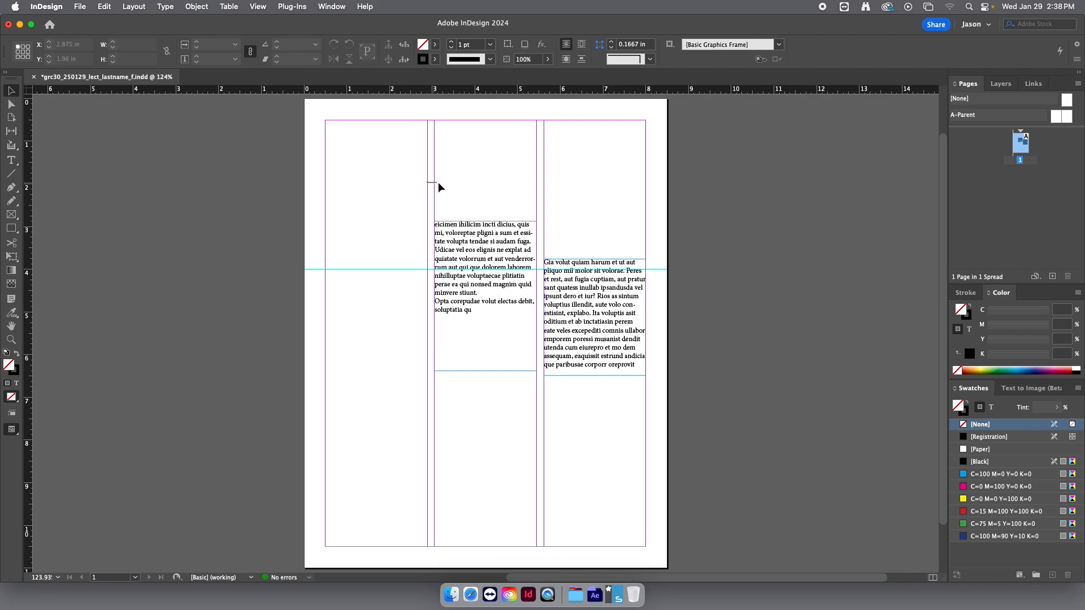
left_click(258, 7)
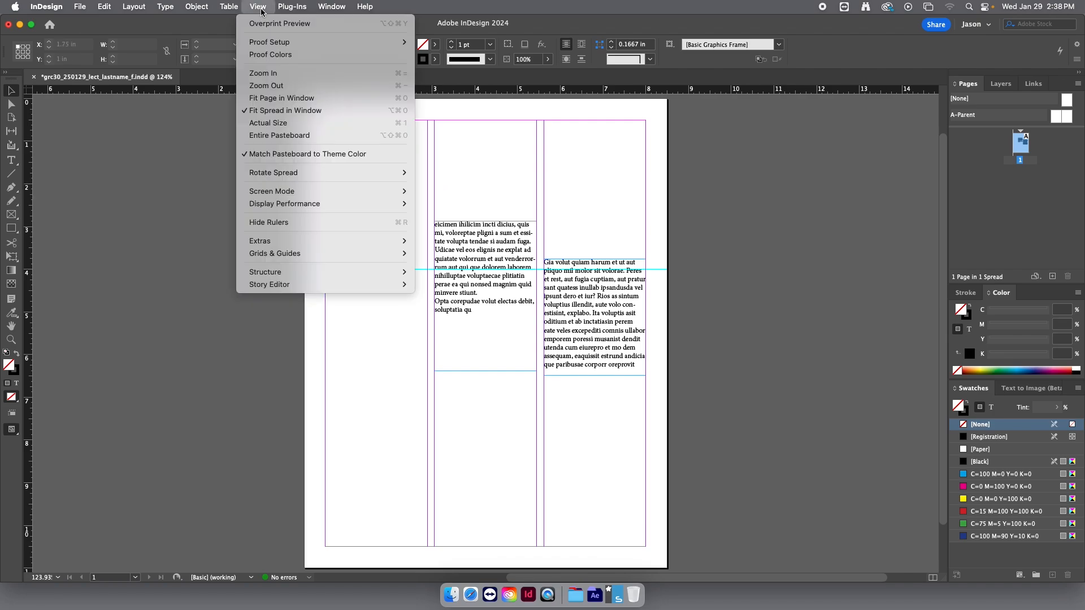
mouse_move(293, 253)
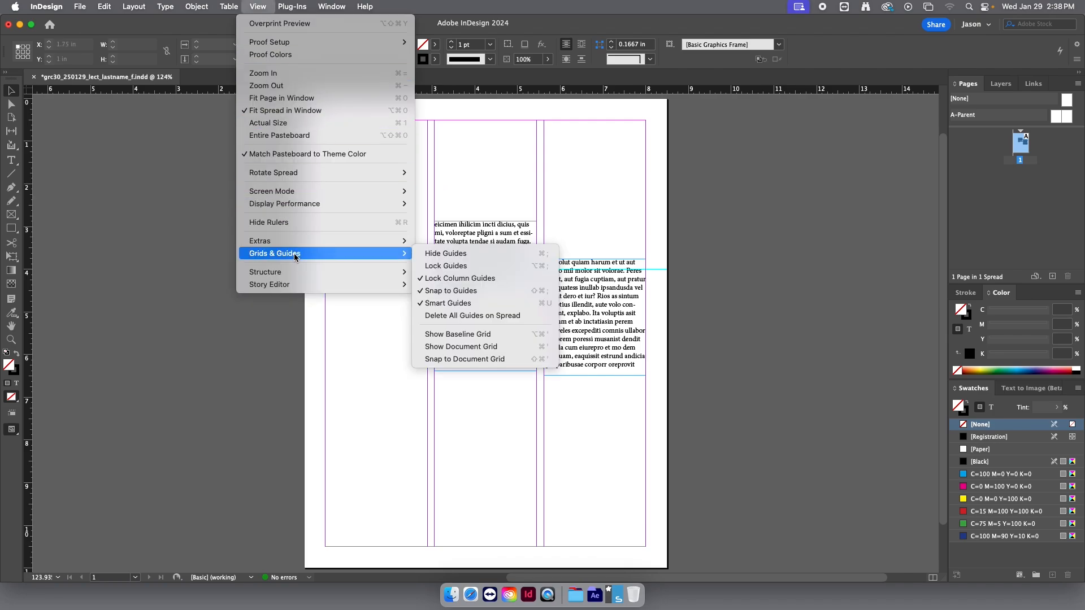
left_click(444, 279)
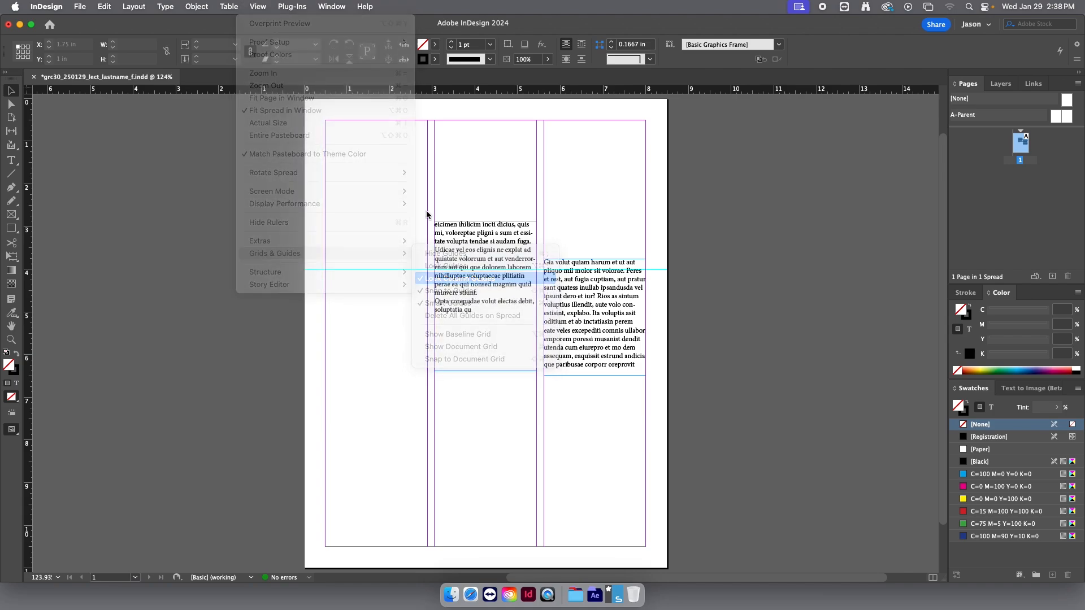
left_click_drag(427, 184, 377, 179)
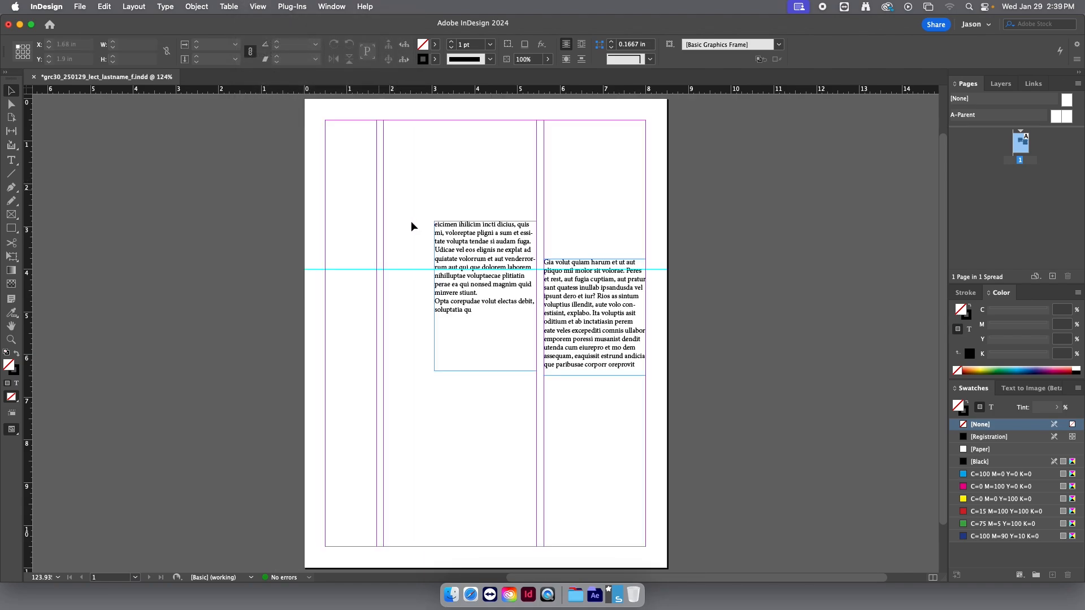
key("super+z")
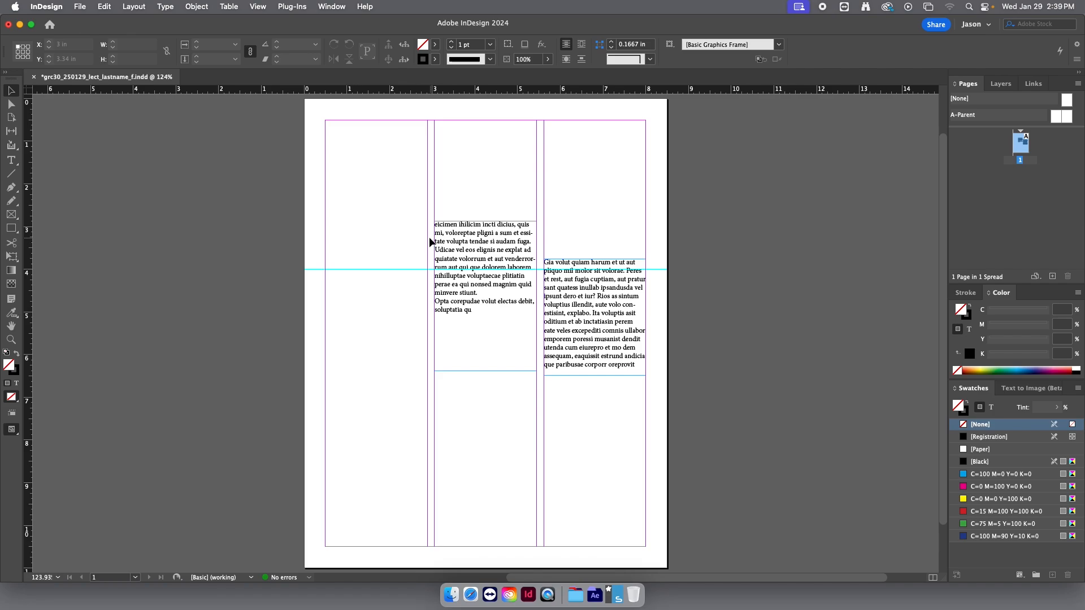
Step: Lock the column guides again
left_click(256, 7)
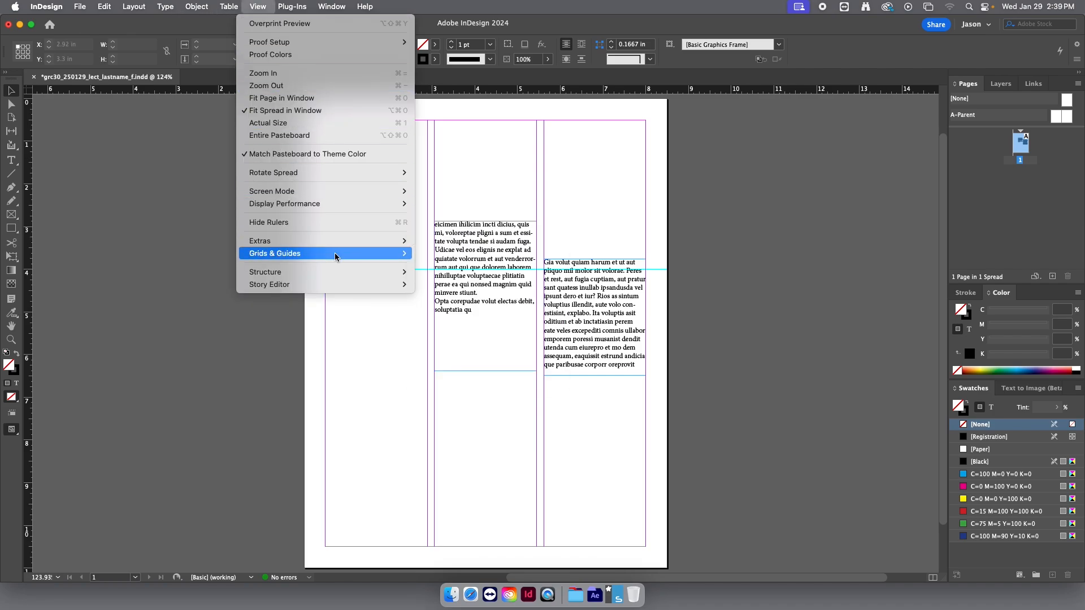
left_click(455, 278)
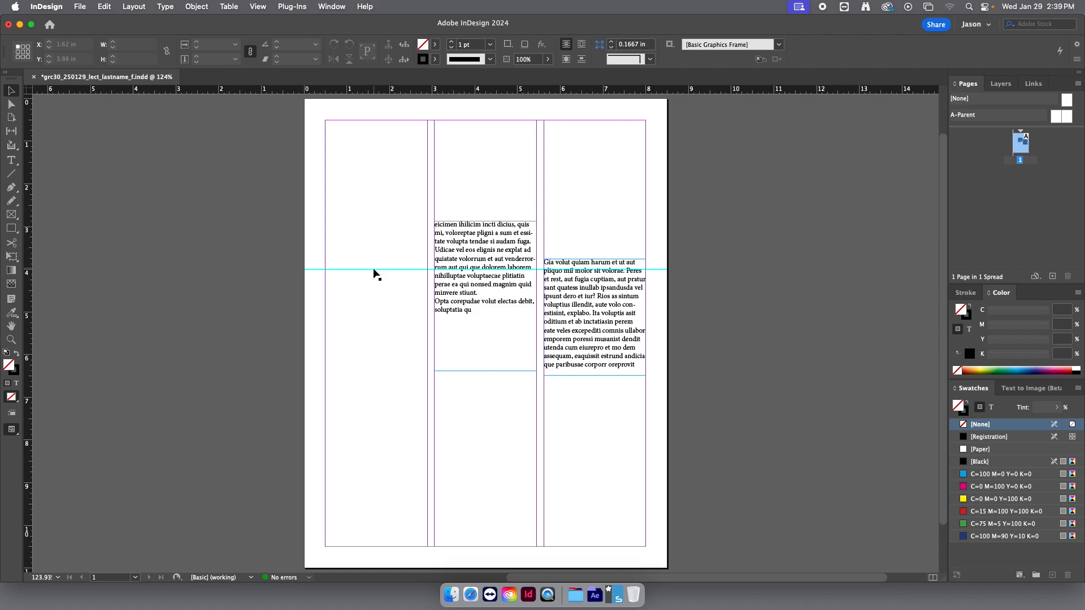
left_click(352, 270)
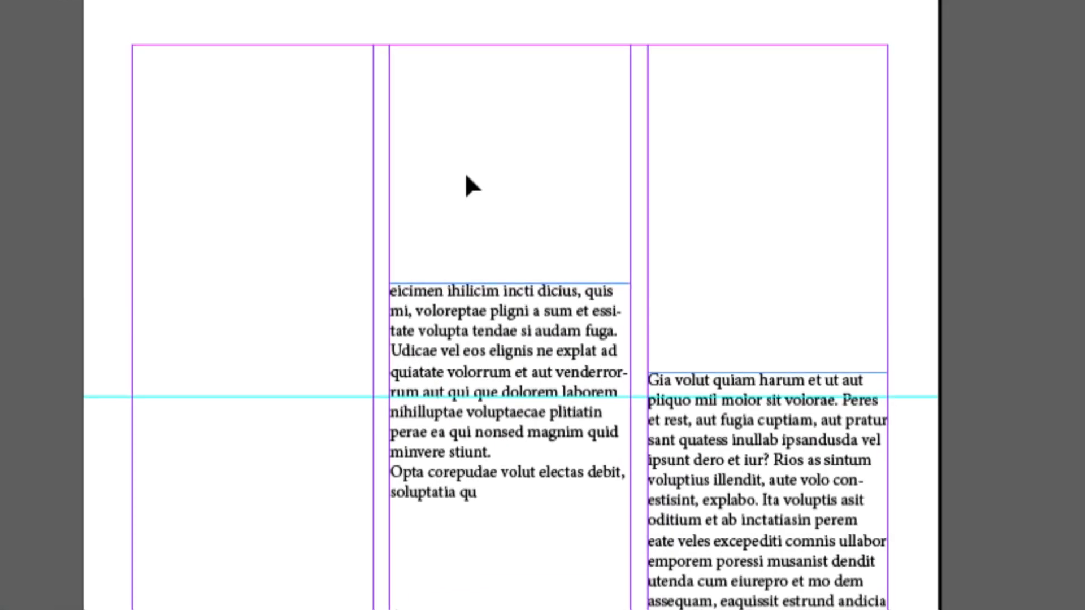
Step: Move the text frames in the middle and third columns down so their top edges snap to the horizontal guide
scroll(482, 290, "down", 3)
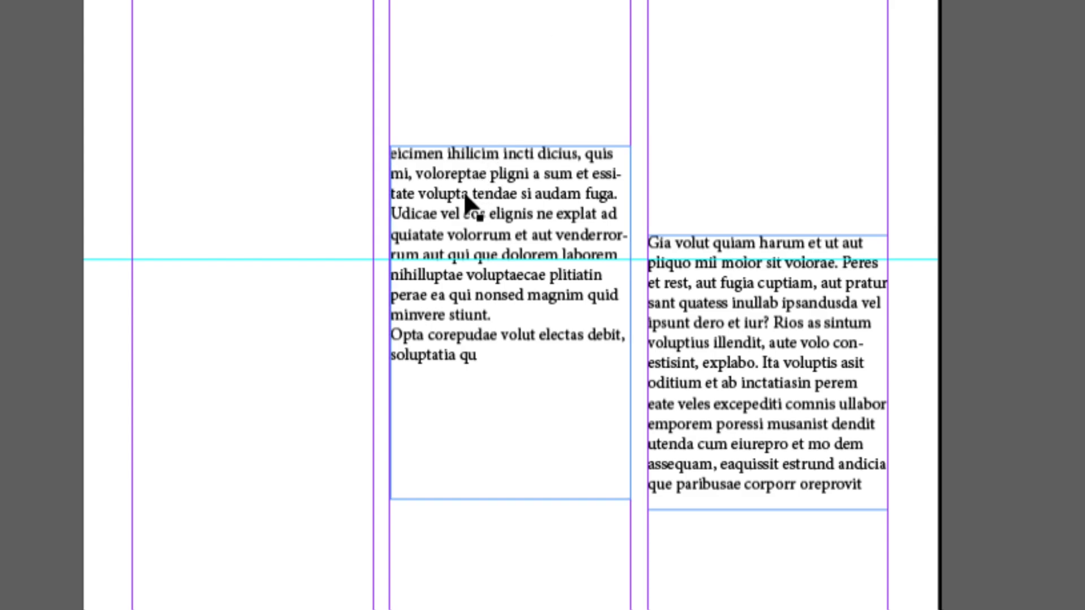
left_click(508, 177)
left_click_drag(506, 174, 501, 286)
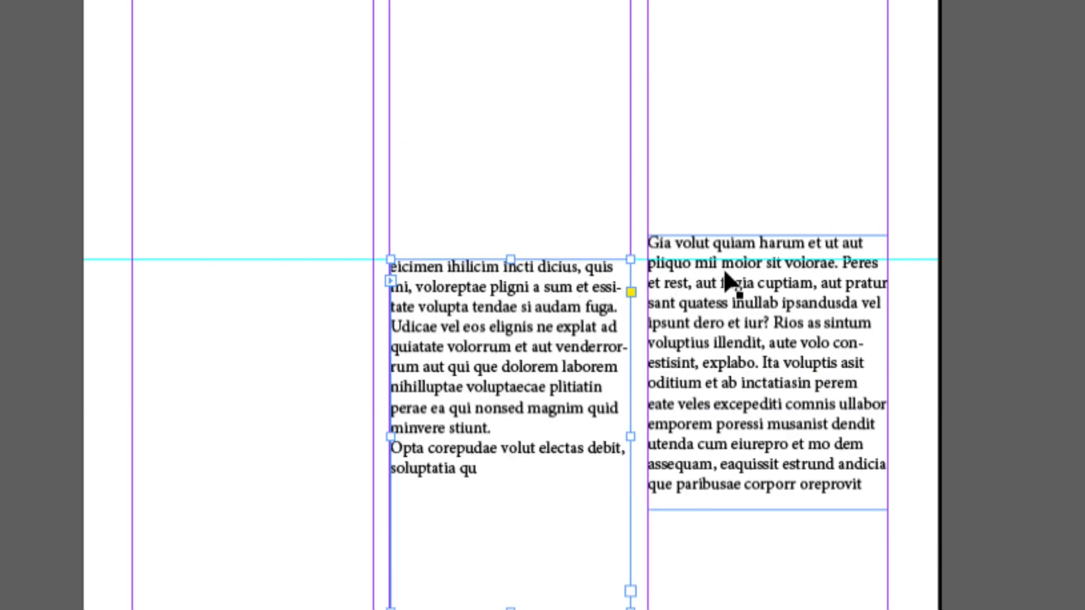
left_click_drag(725, 272, 723, 296)
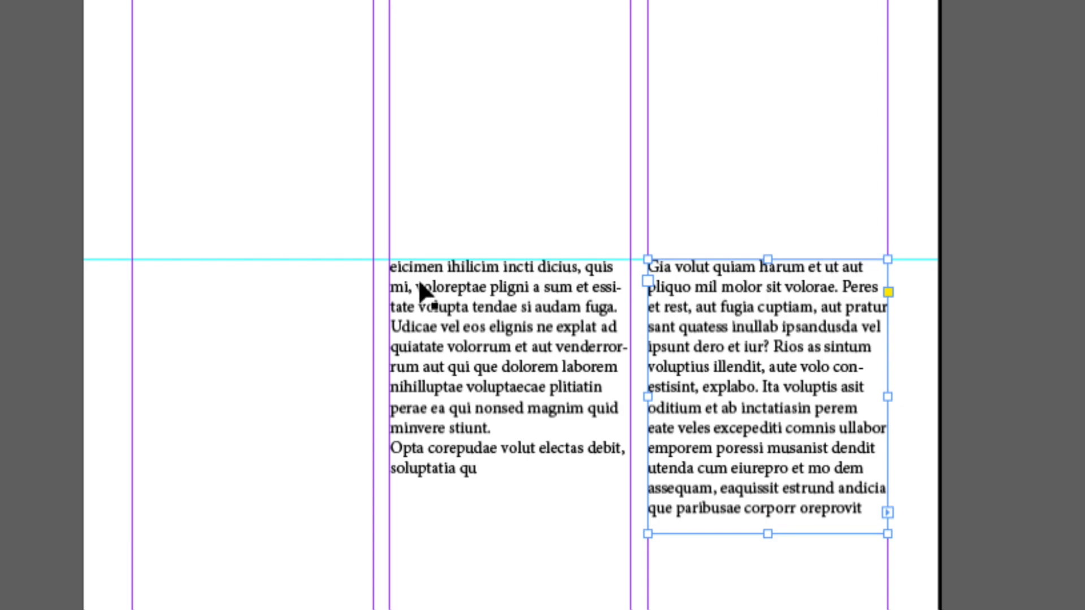
left_click(311, 290)
left_click(678, 293)
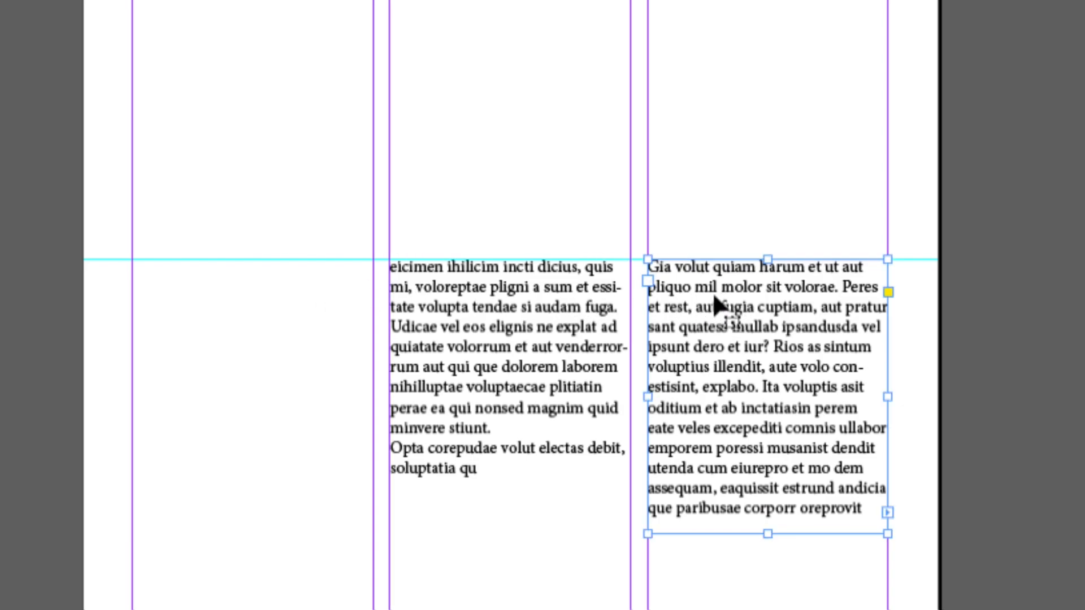
left_click(565, 325)
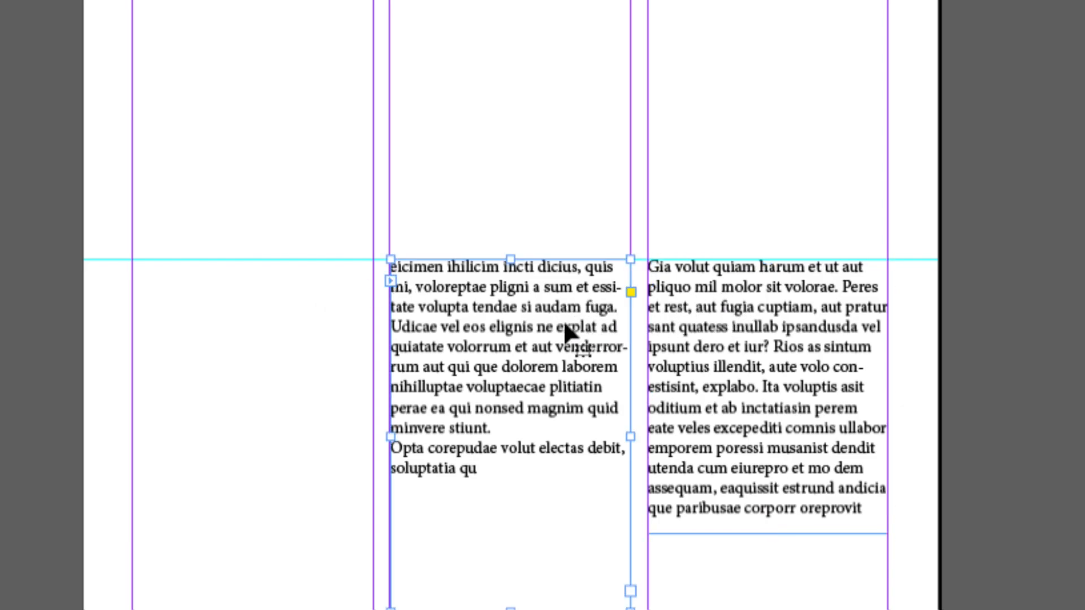
left_click(709, 208)
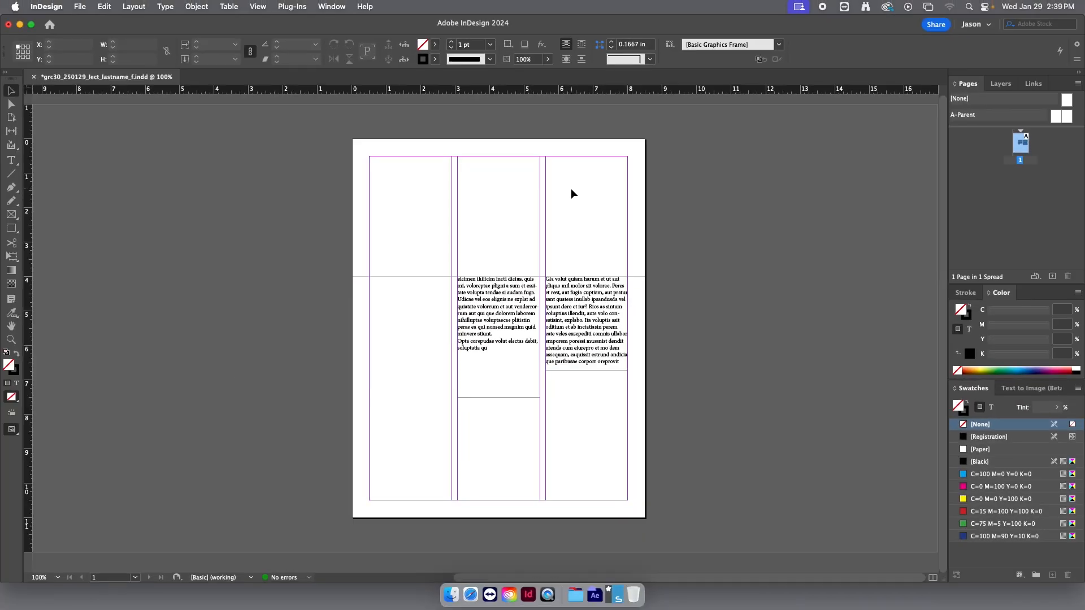
Step: Shorten the middle column's text frame from its bottom edge to a height of about 3.16 in
scroll(571, 188, "up", 2)
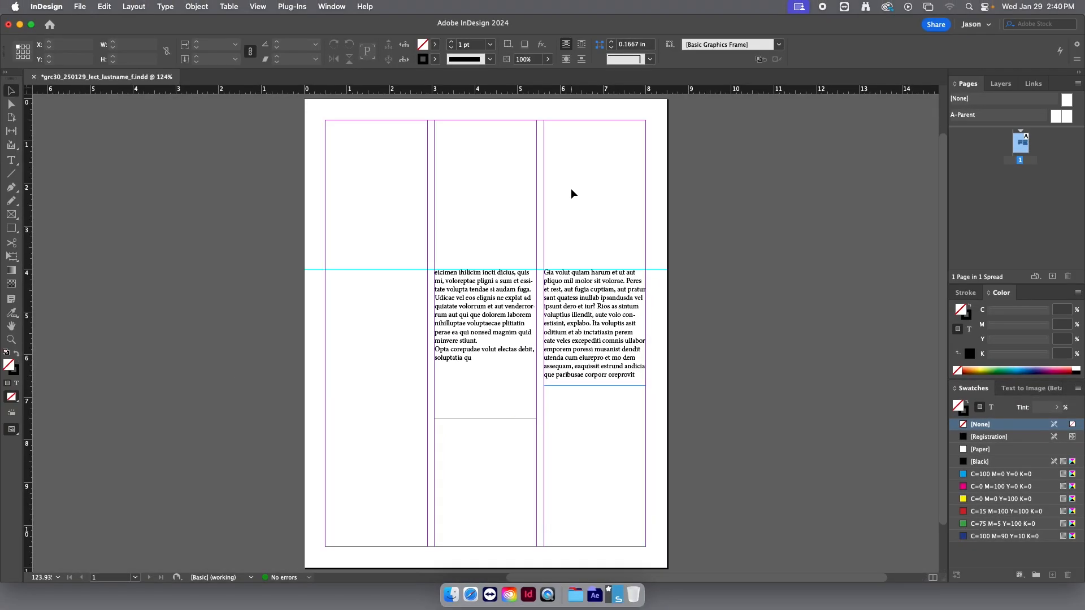
scroll(571, 194, "up", 4)
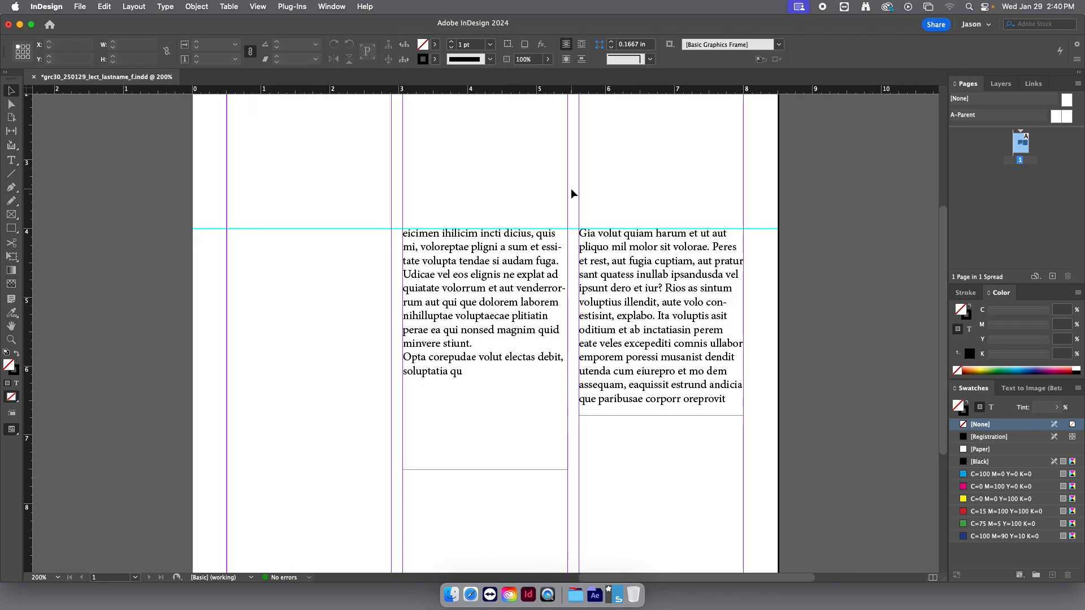
left_click(490, 356)
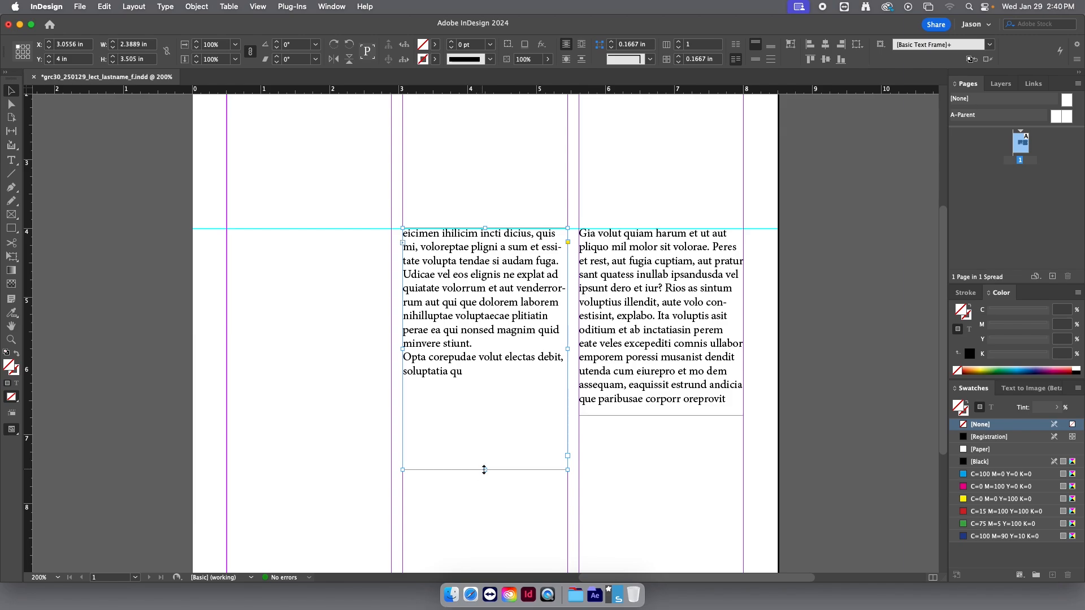
left_click_drag(484, 469, 486, 446)
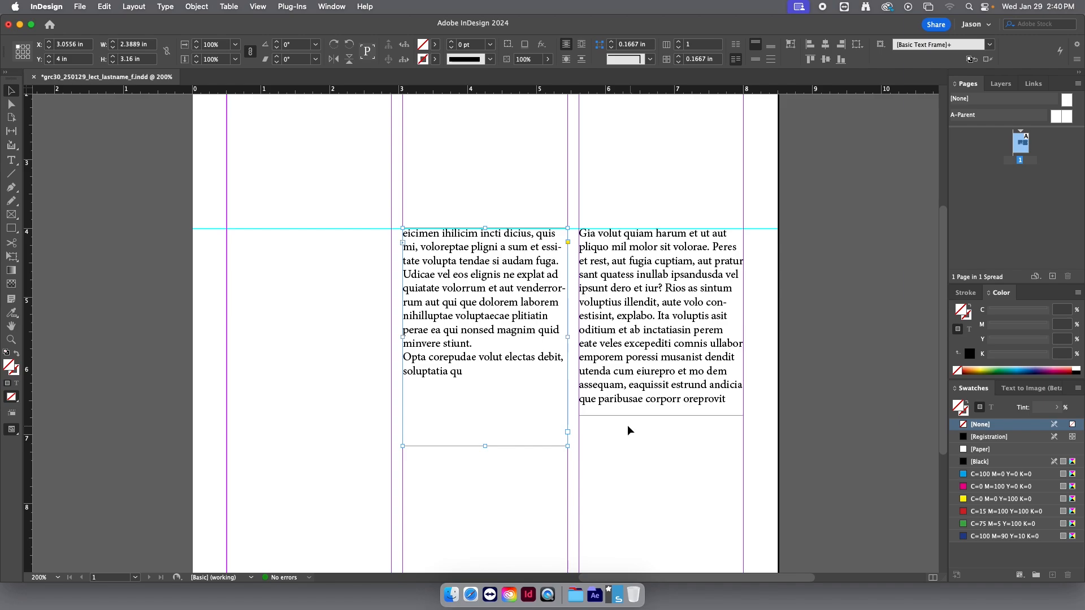
Step: Swap the text frames between the middle and third columns along the guide, and extend the middle frame's height to about 3.16 in
left_click(662, 367)
left_click_drag(664, 347, 295, 349)
left_click_drag(452, 310, 628, 313)
left_click_drag(280, 309, 472, 305)
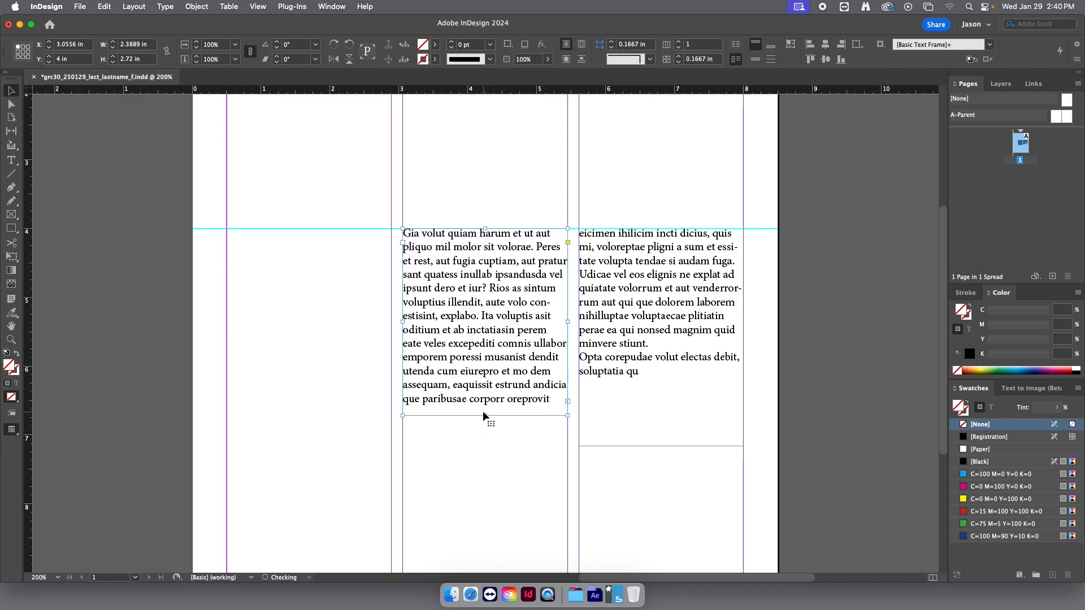
left_click_drag(485, 415, 485, 446)
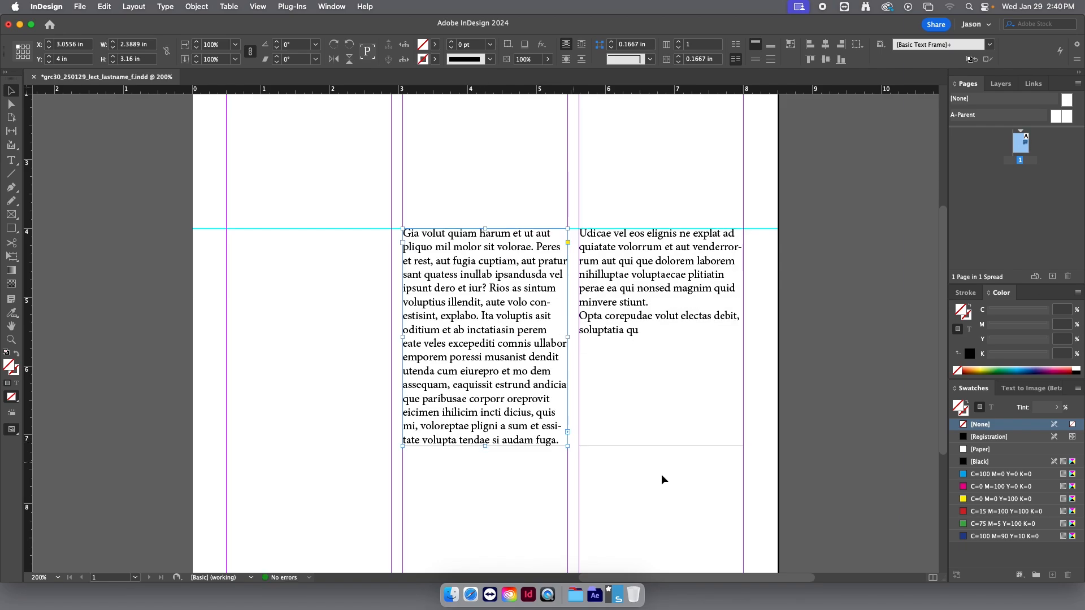
Step: Select both text frames together and shorten them from the bottom edge to a height of about 2.47 in
left_click(661, 405)
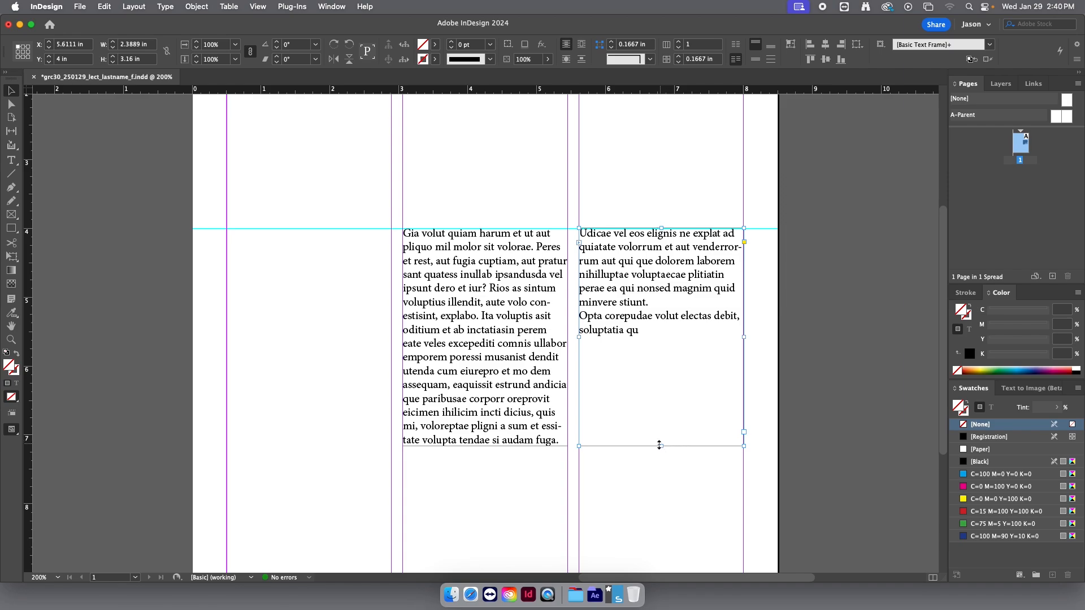
left_click(483, 346, "shift")
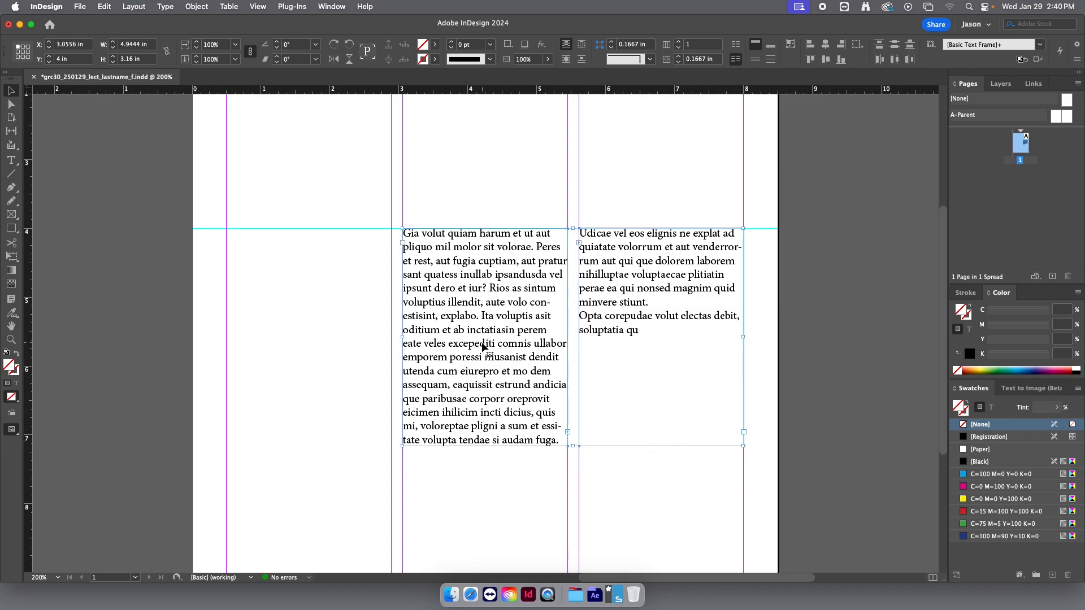
left_click(635, 470)
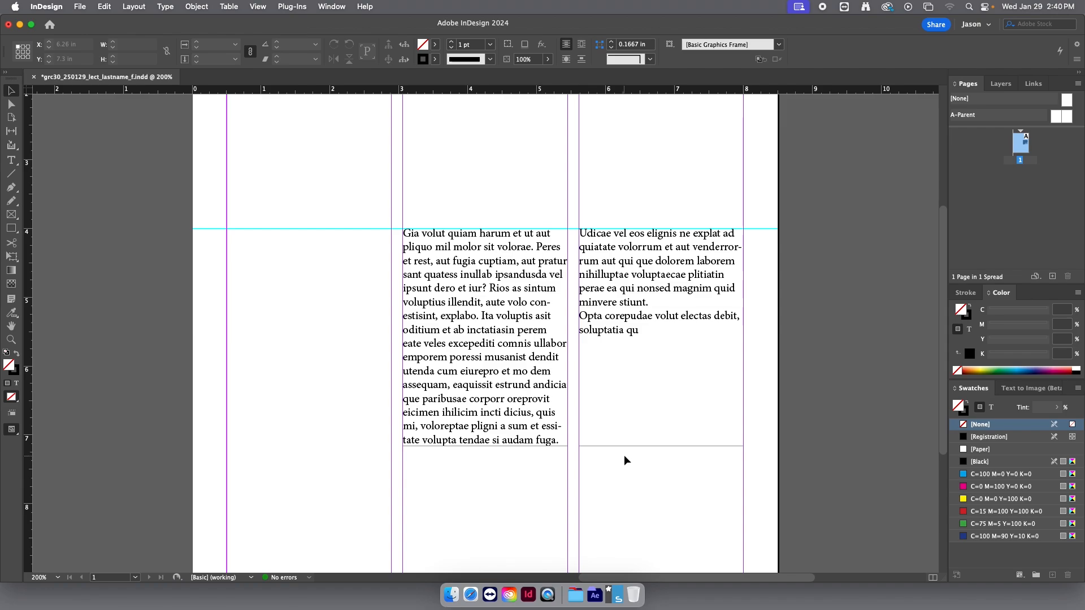
left_click(636, 412)
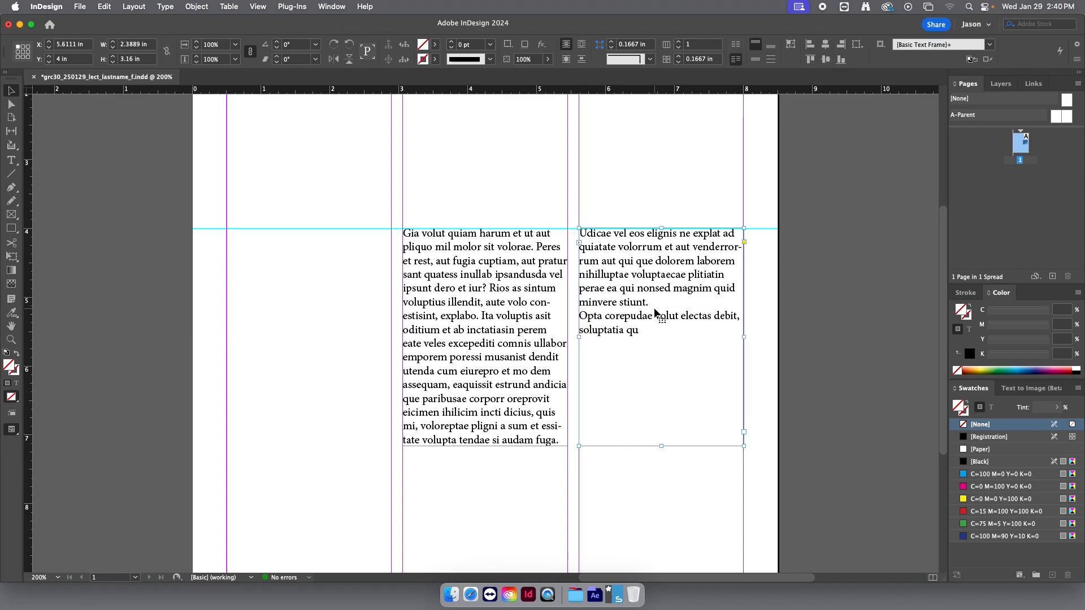
left_click(477, 290, "shift")
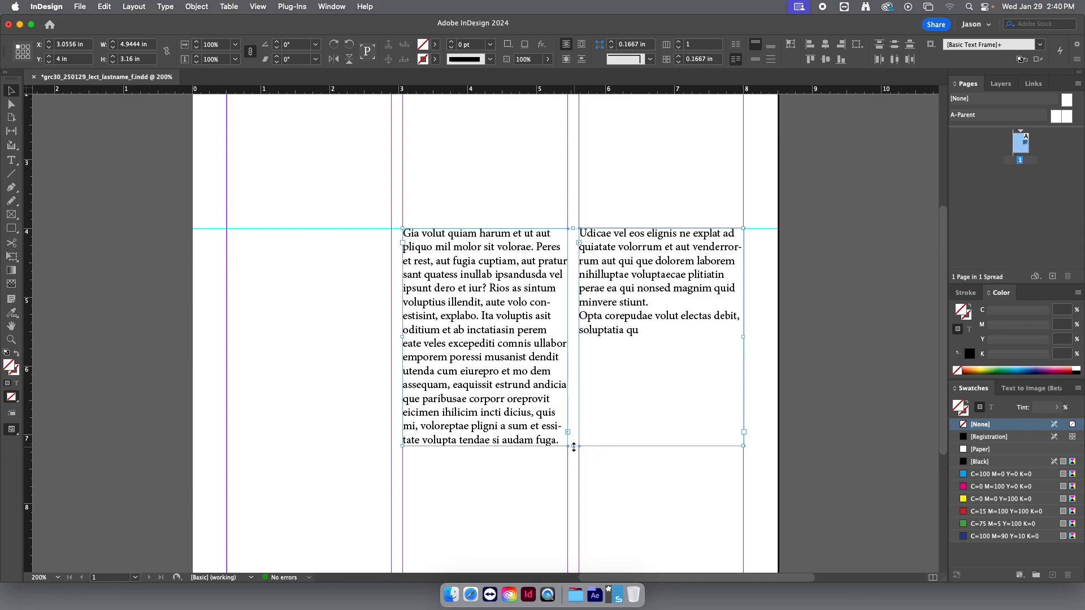
left_click_drag(573, 447, 572, 399)
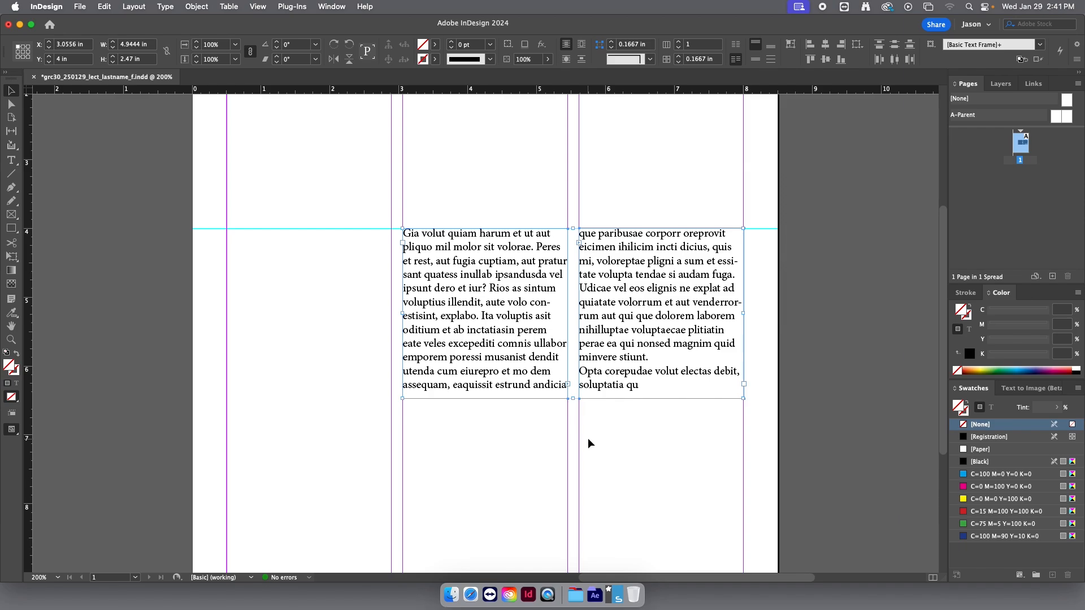
left_click(632, 448)
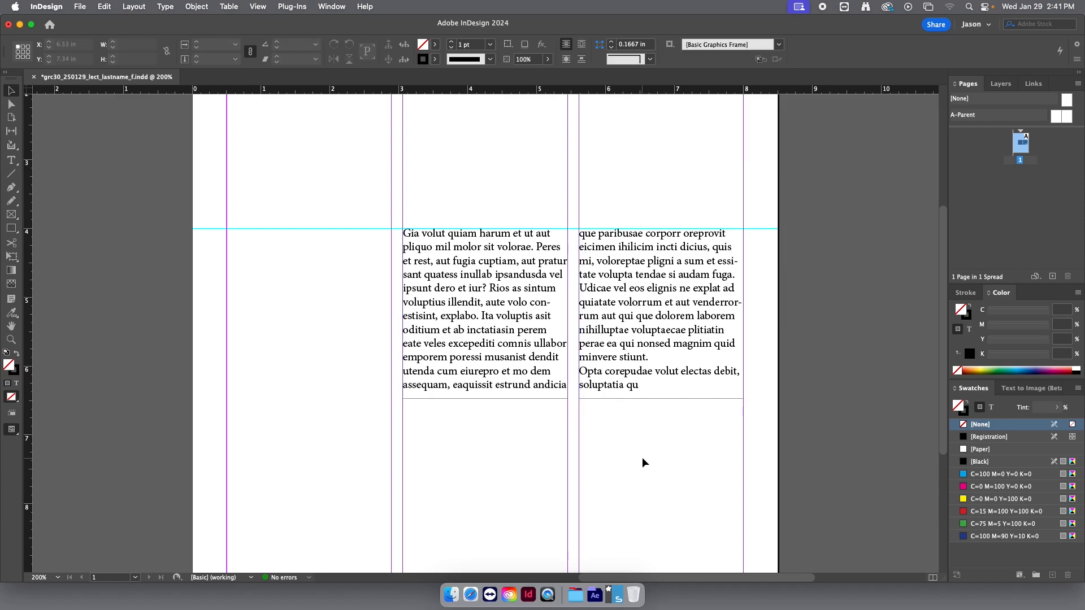
Step: Hide the guides to check the aligned text frames, and show the guides again
key("super+;")
key("super+;")
key("super+minus")
key("super+minus")
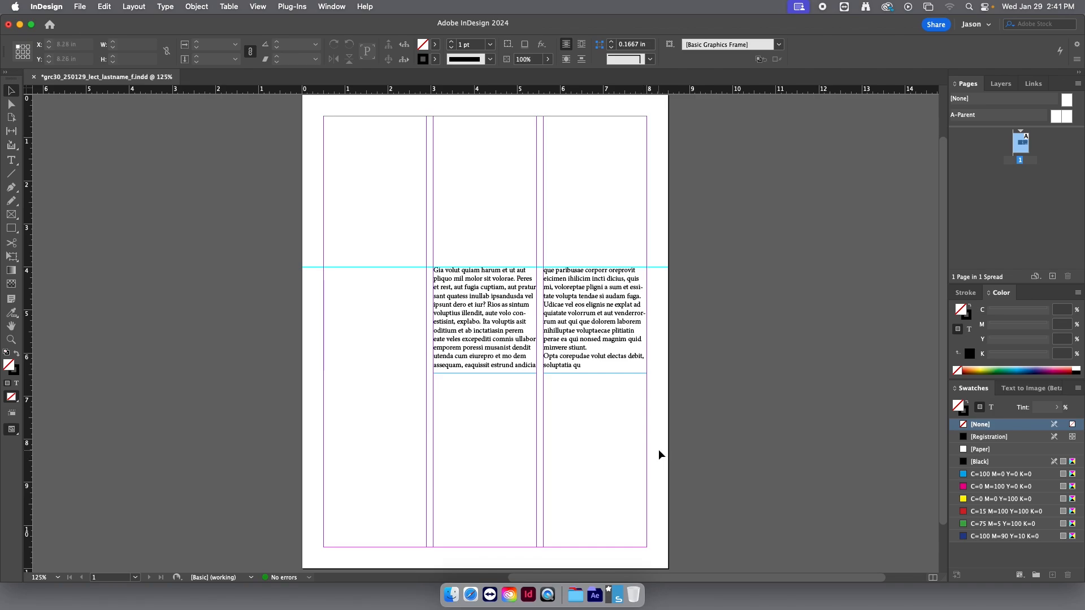
Step: Save the lecture document
key("super+s")
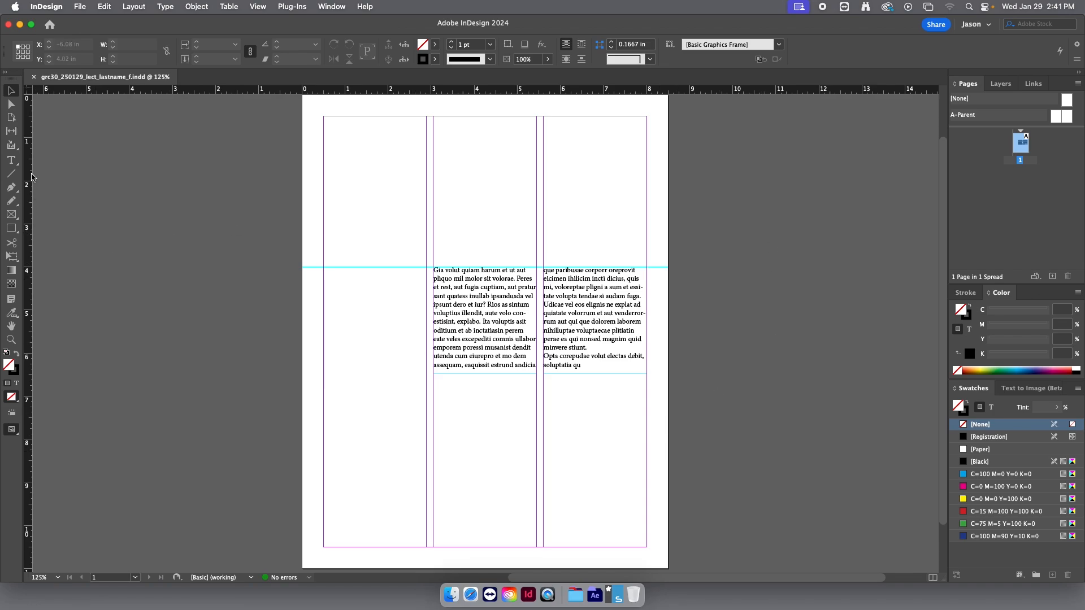
left_click(11, 160)
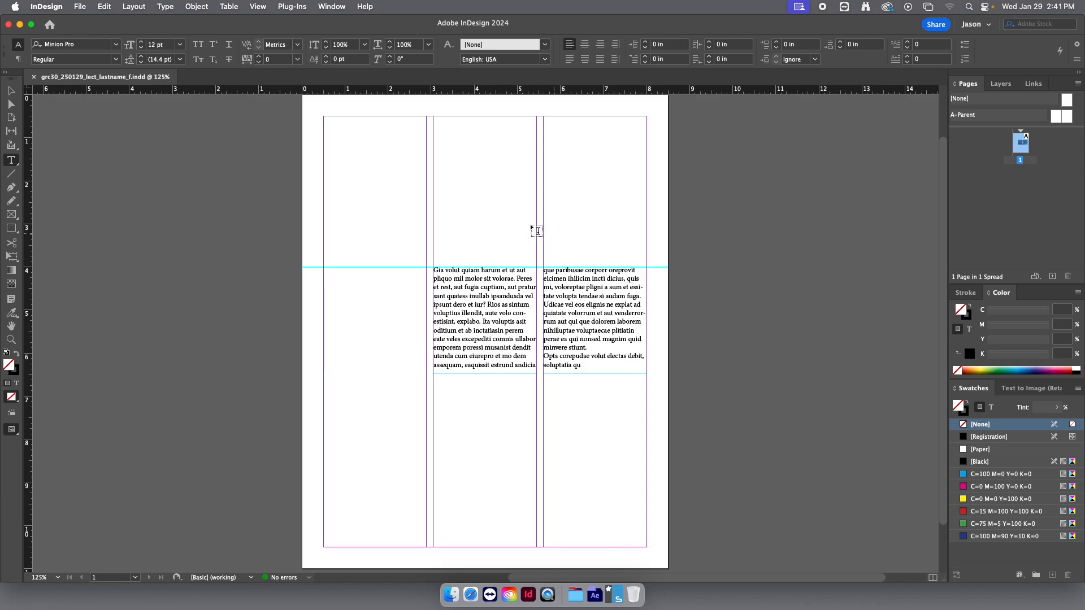
left_click(14, 92)
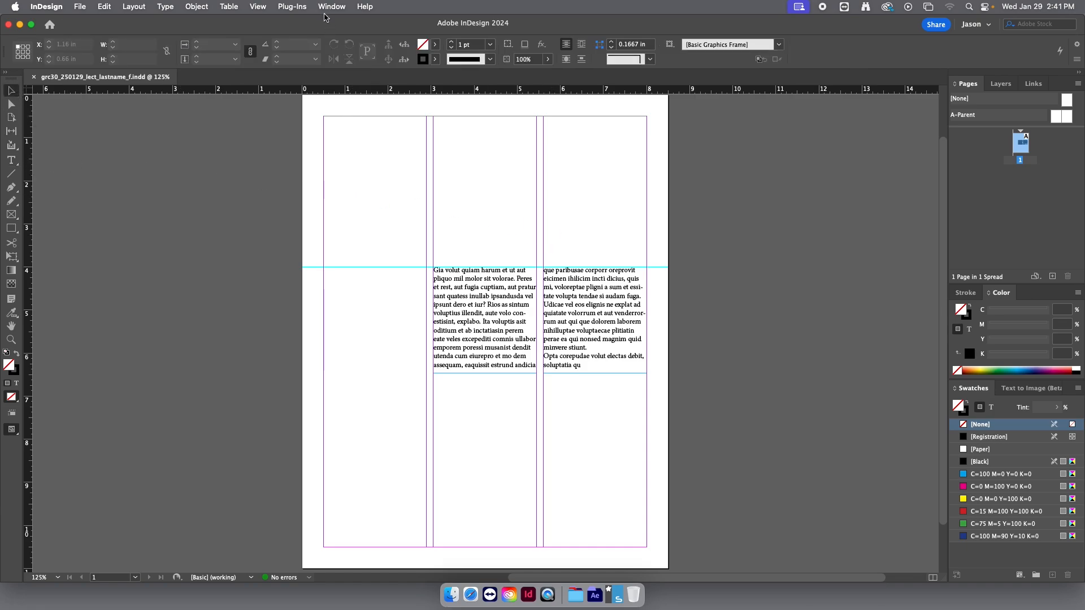
Step: Show the Character Styles panel group fully expanded beside the Pages panel and bring Paragraph Styles to the front
left_click(157, 8)
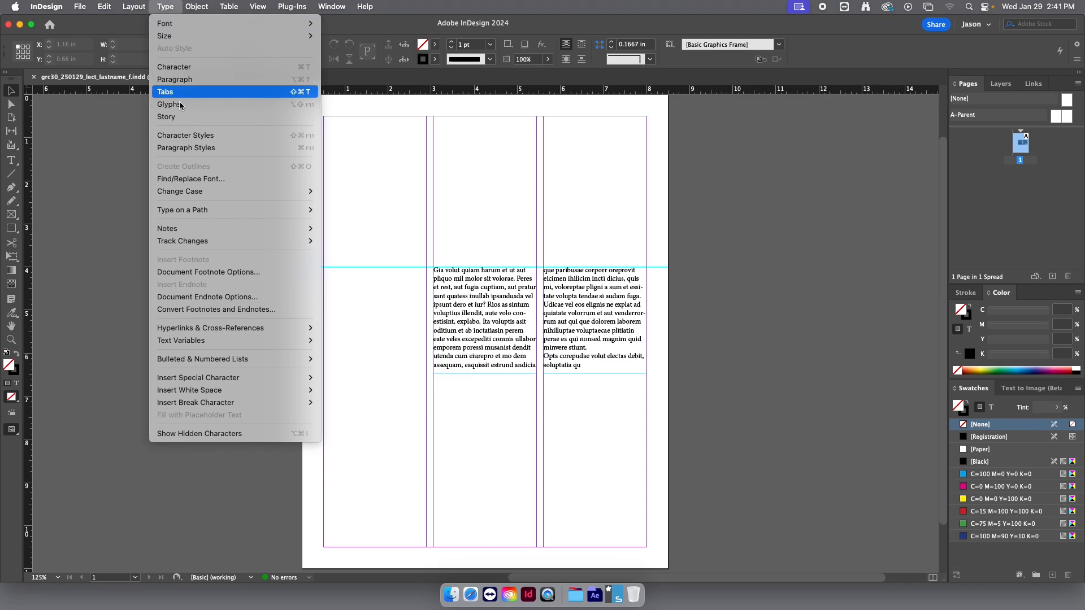
left_click(178, 141)
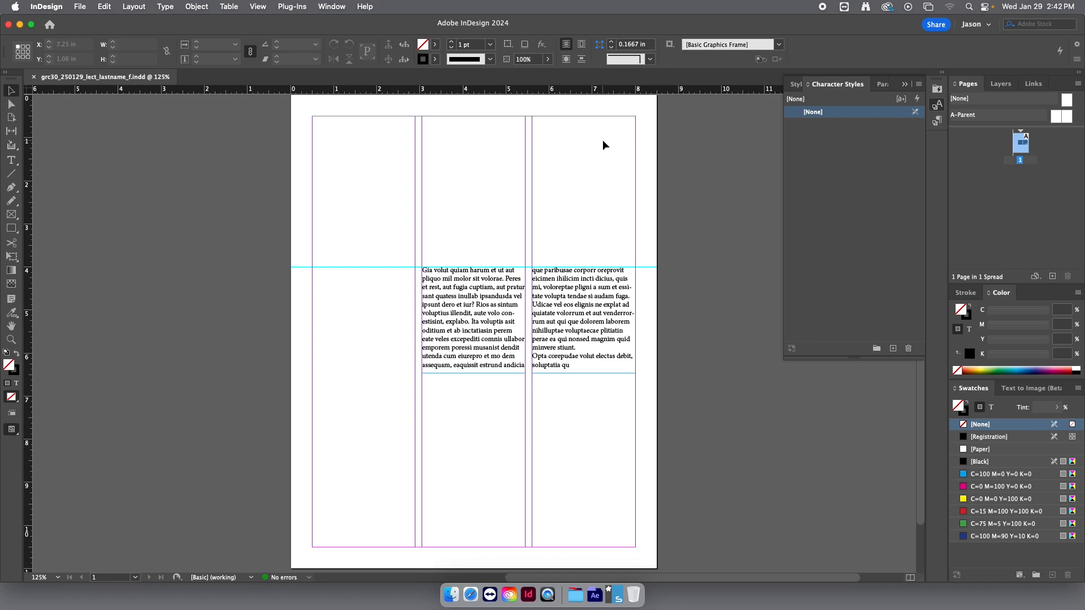
left_click(942, 75)
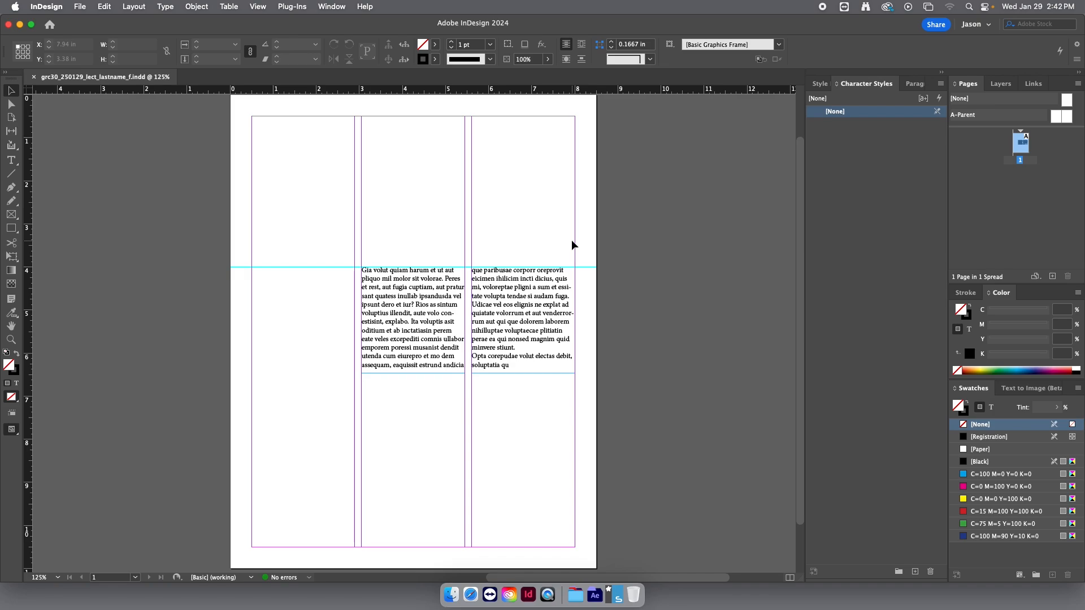
key("super+equal")
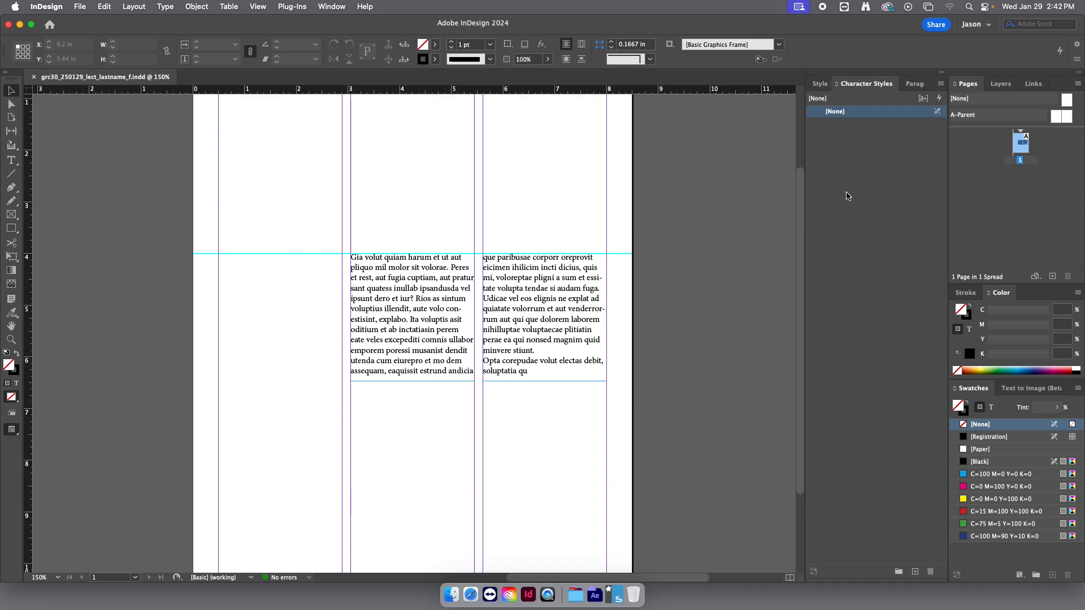
left_click(817, 84)
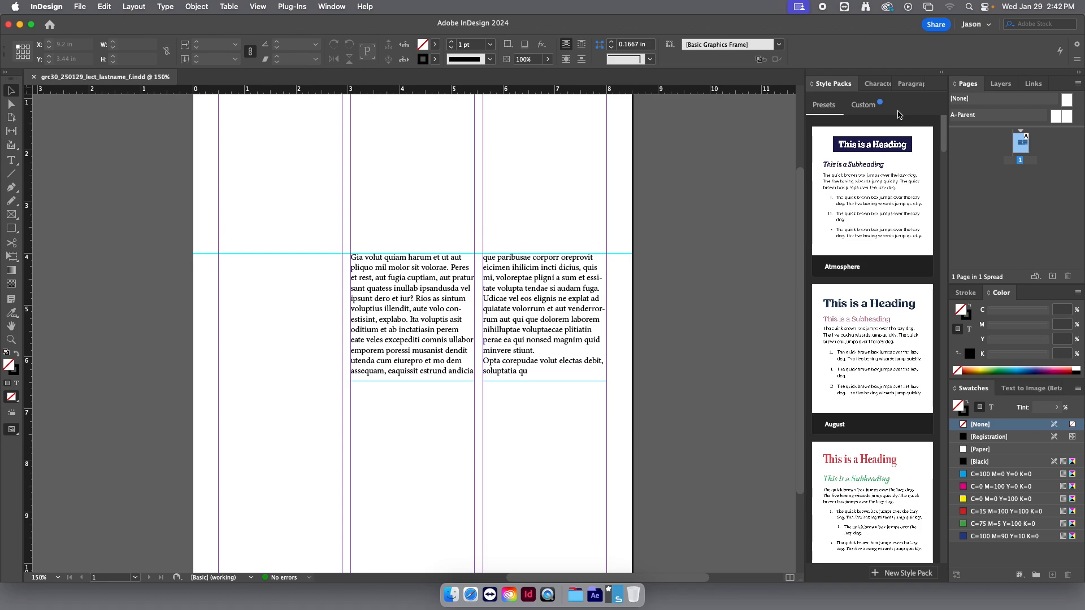
left_click(909, 84)
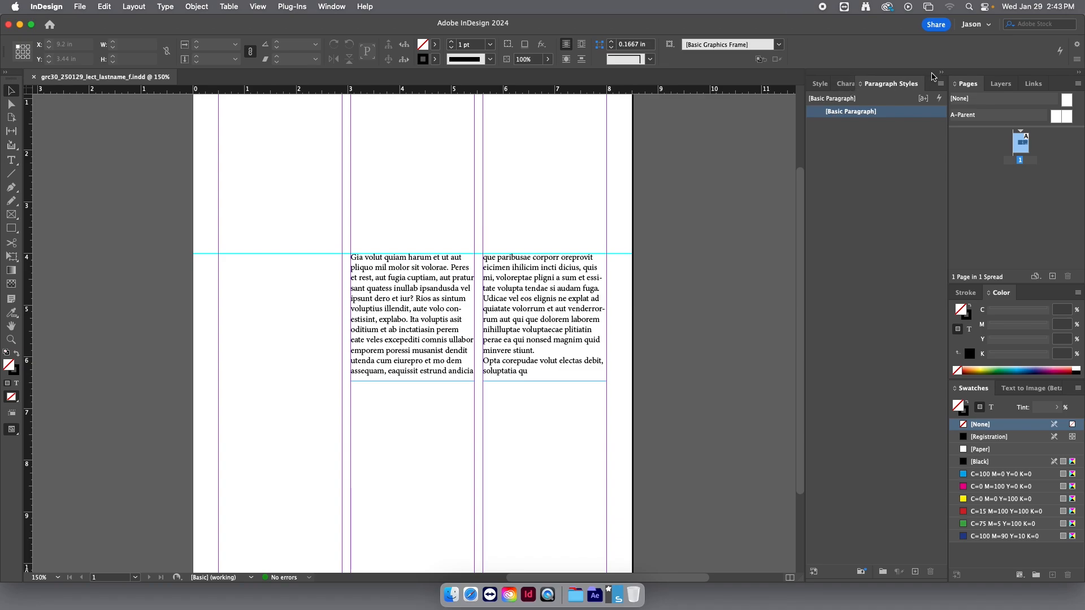
left_click(160, 8)
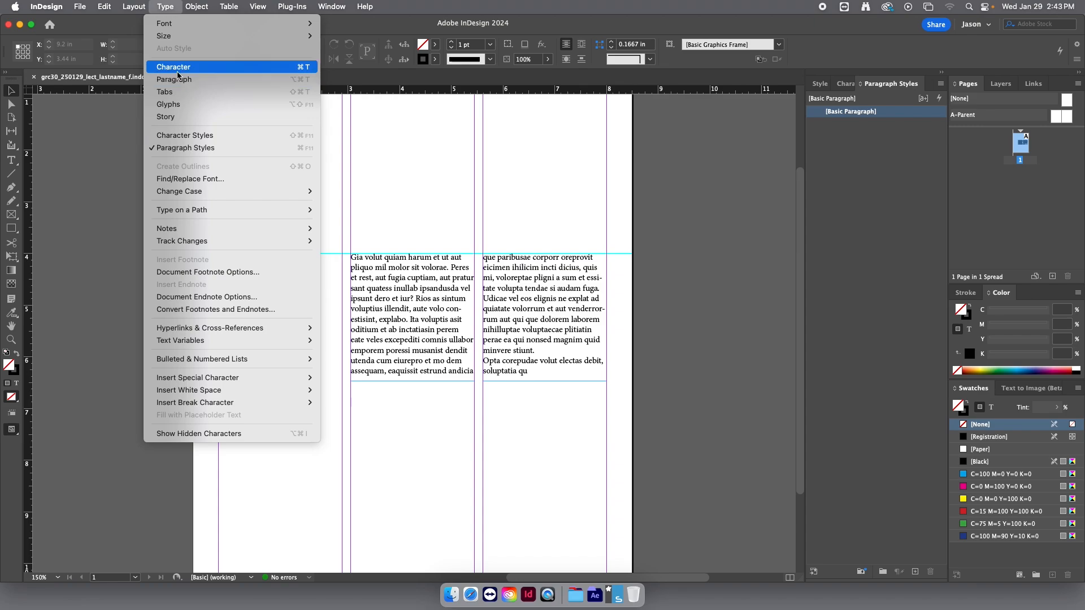
left_click(166, 8)
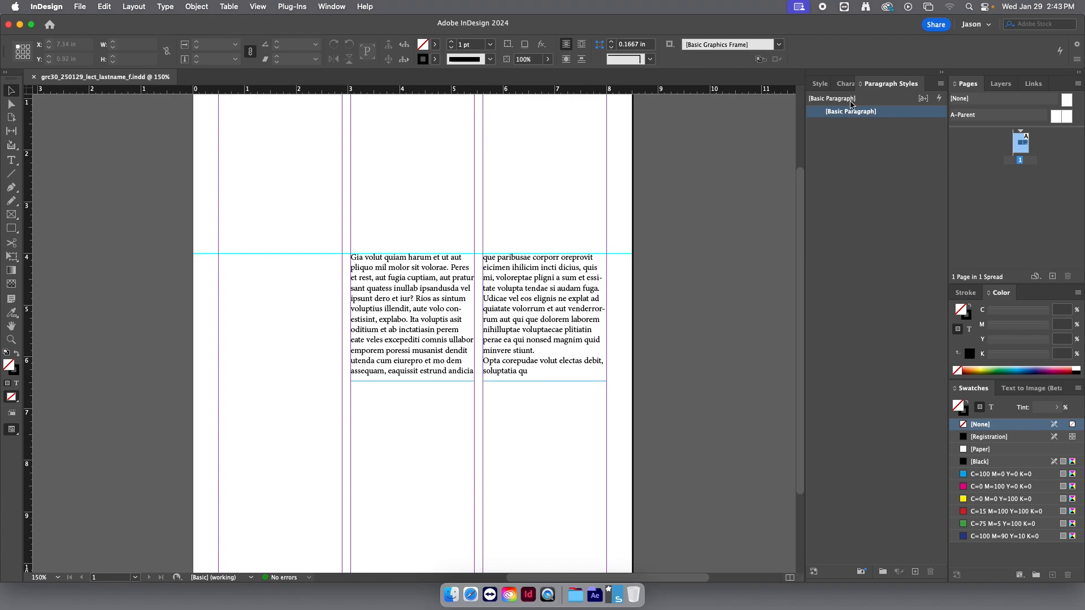
left_click(942, 73)
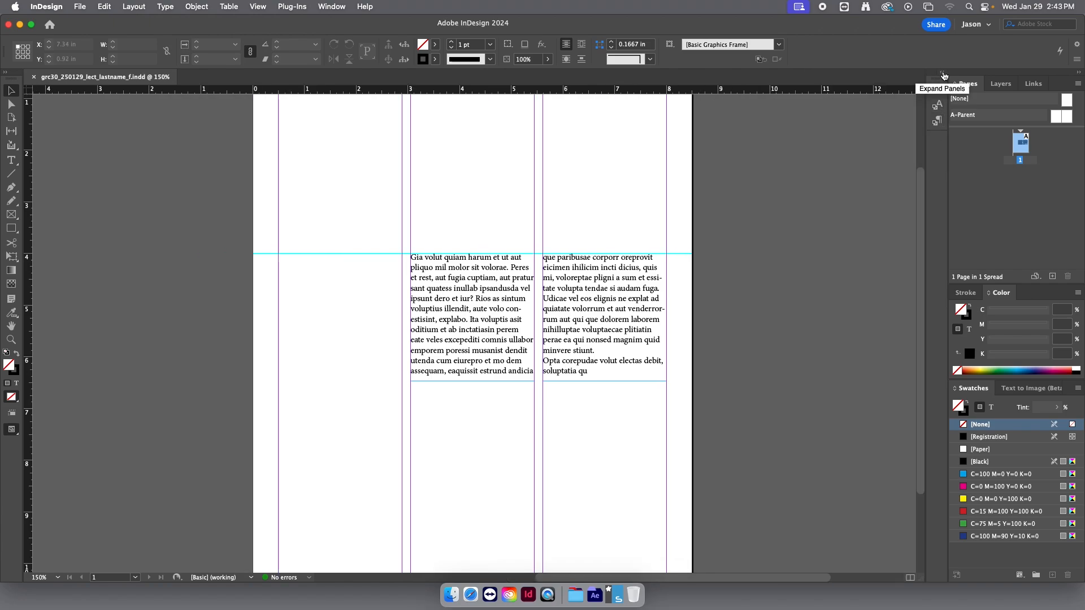
left_click(942, 73)
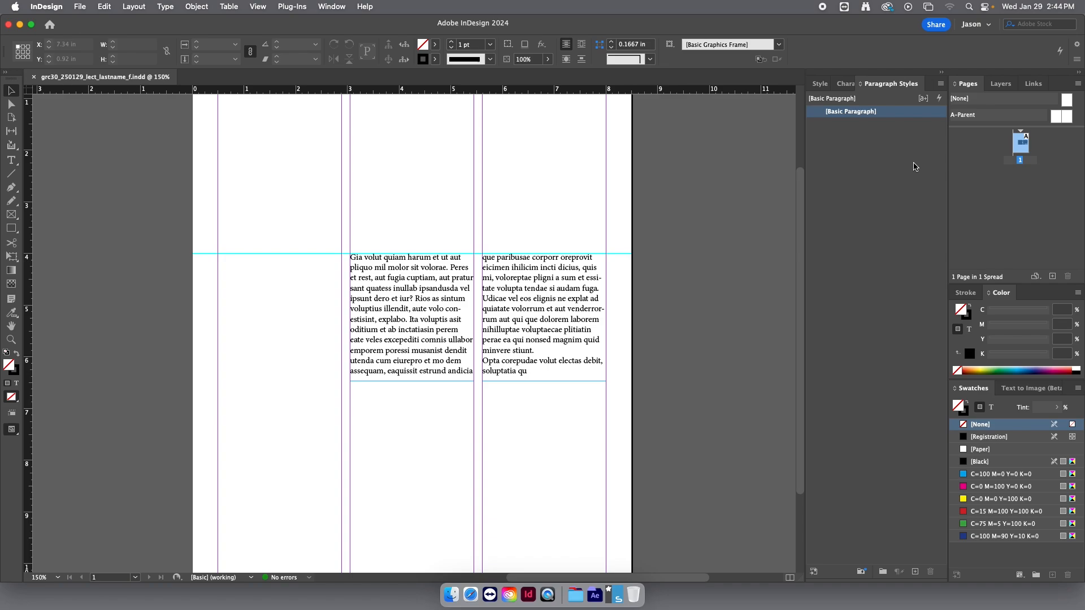
Step: Create a paragraph style from all the text in the threaded frames, apply it to that text, and name it Body Copy
left_click(14, 165)
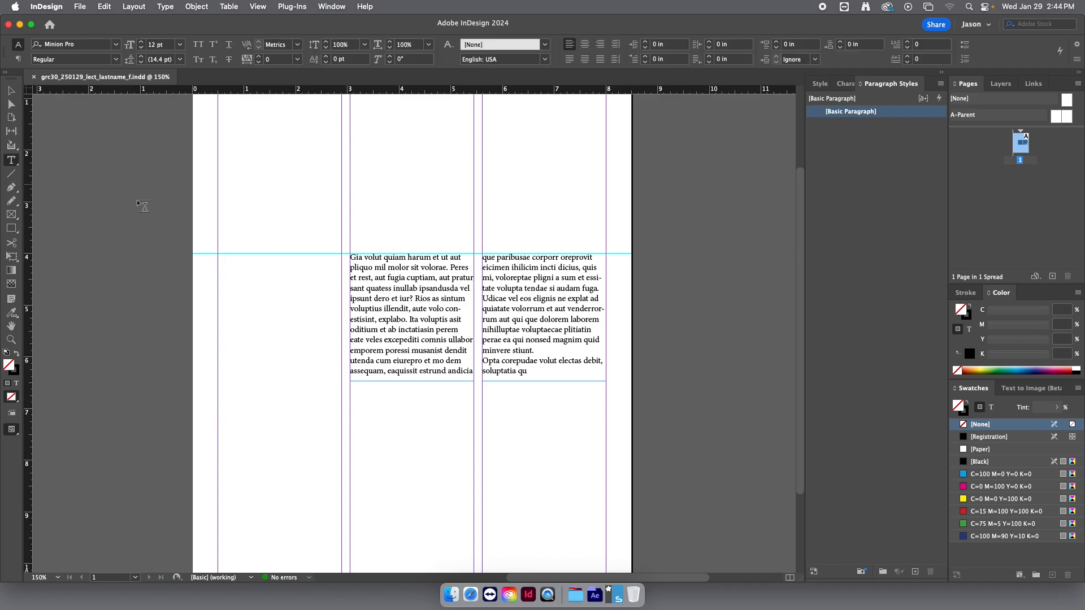
left_click(366, 275)
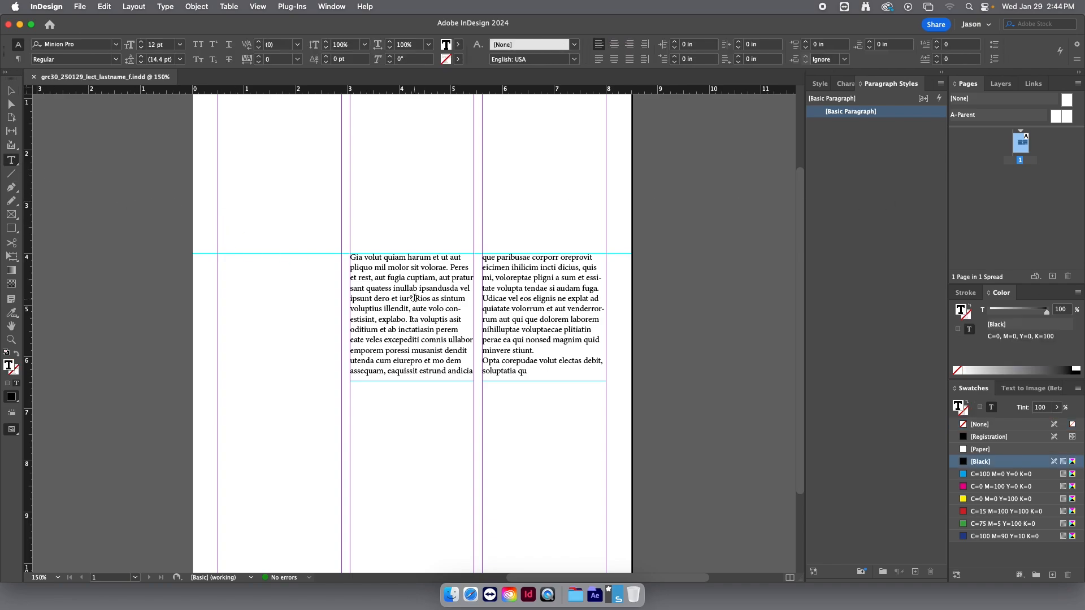
key("super+a")
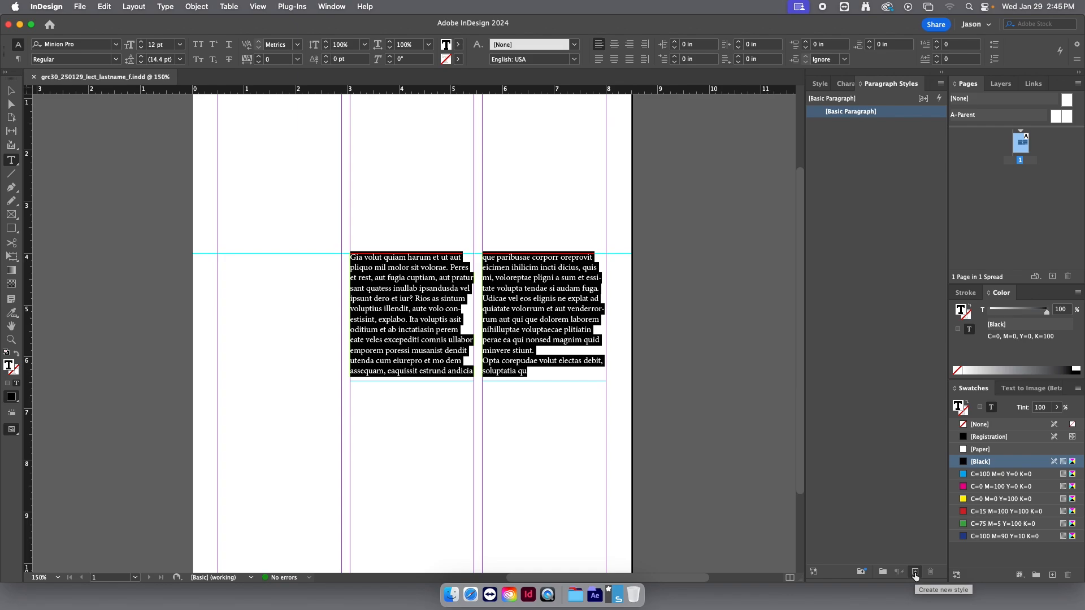
left_click(846, 83)
left_click(913, 84)
left_click(915, 572)
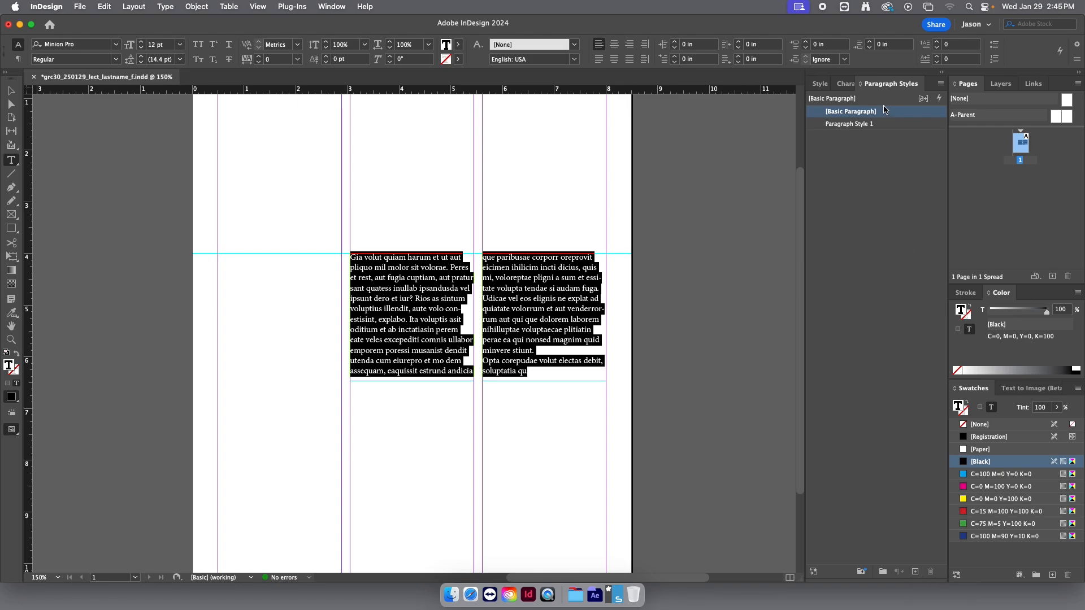
left_click(852, 125)
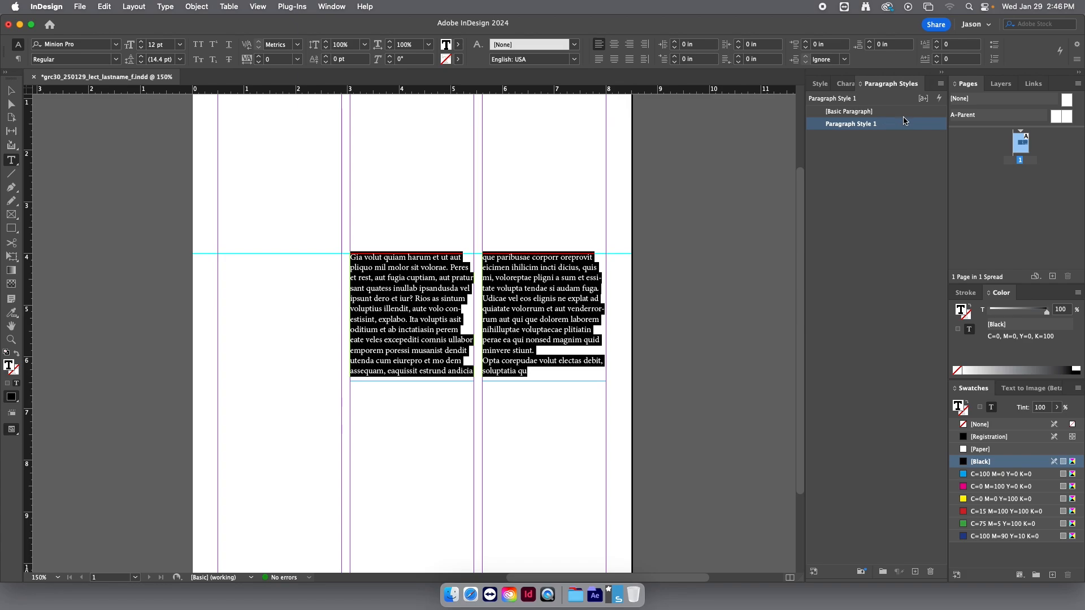
double_click(874, 124)
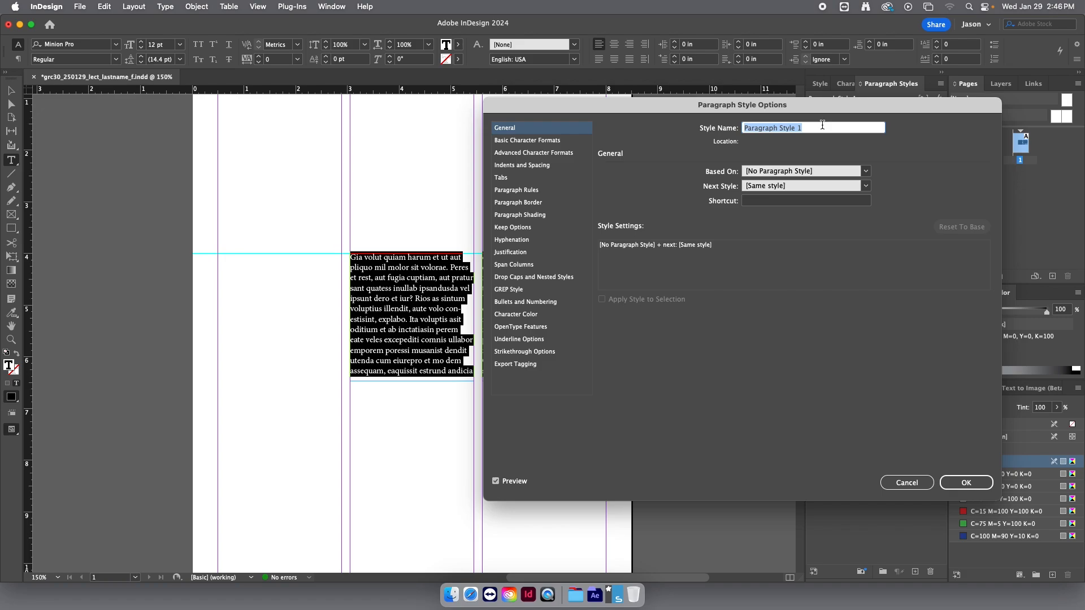
type("Body Copy")
Step: Examine the Body Copy style's option categories, including Basic Character Formats, Tabs, Paragraph Rules, Paragraph Shading, Justification and Character Color
left_click(515, 142)
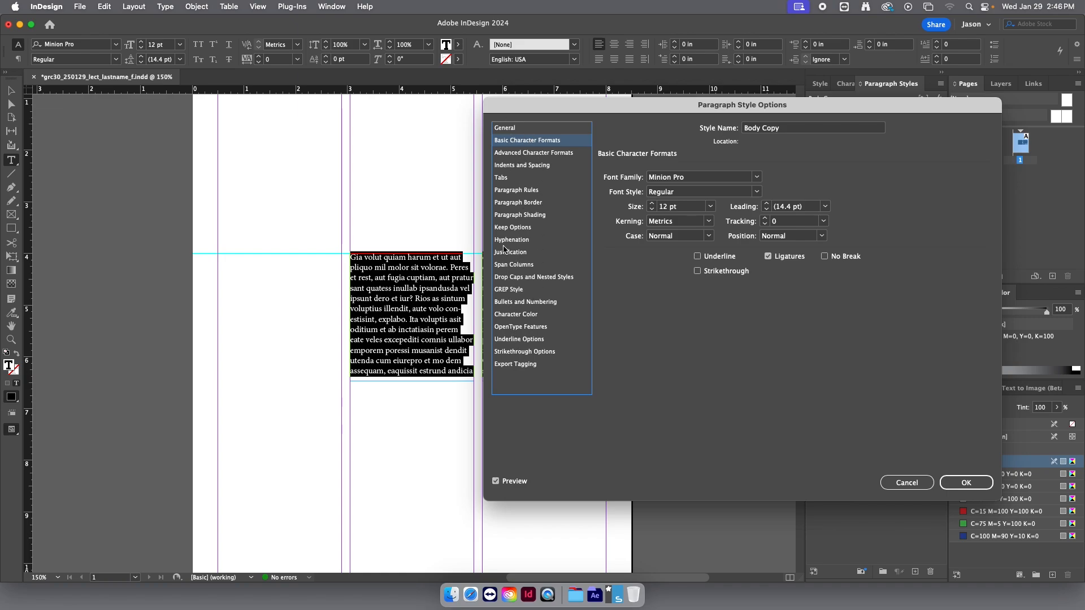
left_click(512, 215)
left_click(505, 180)
left_click(505, 253)
left_click(511, 315)
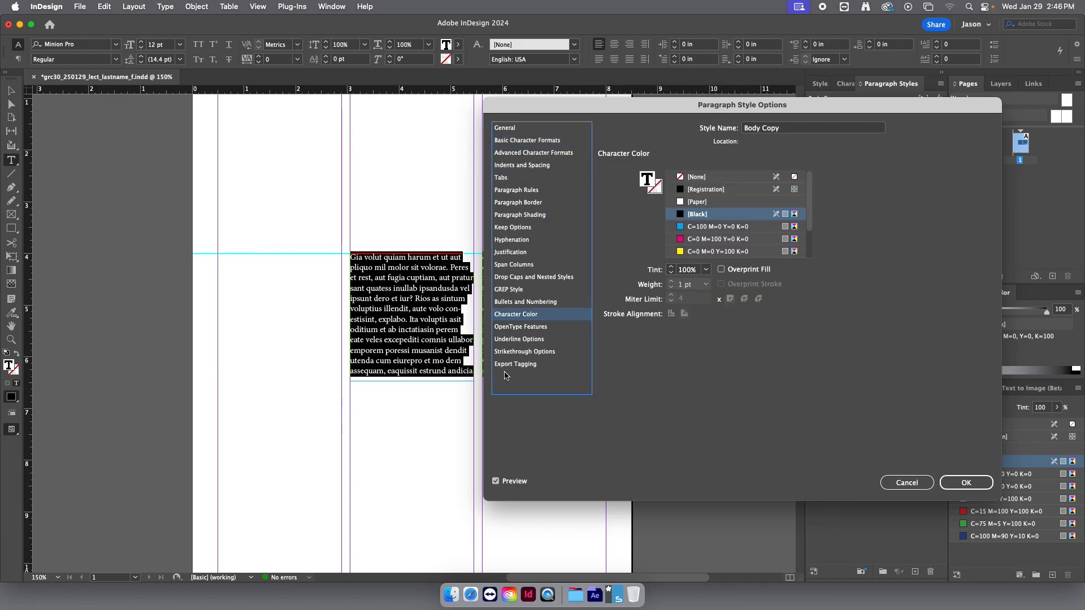
left_click(504, 204)
left_click(507, 191)
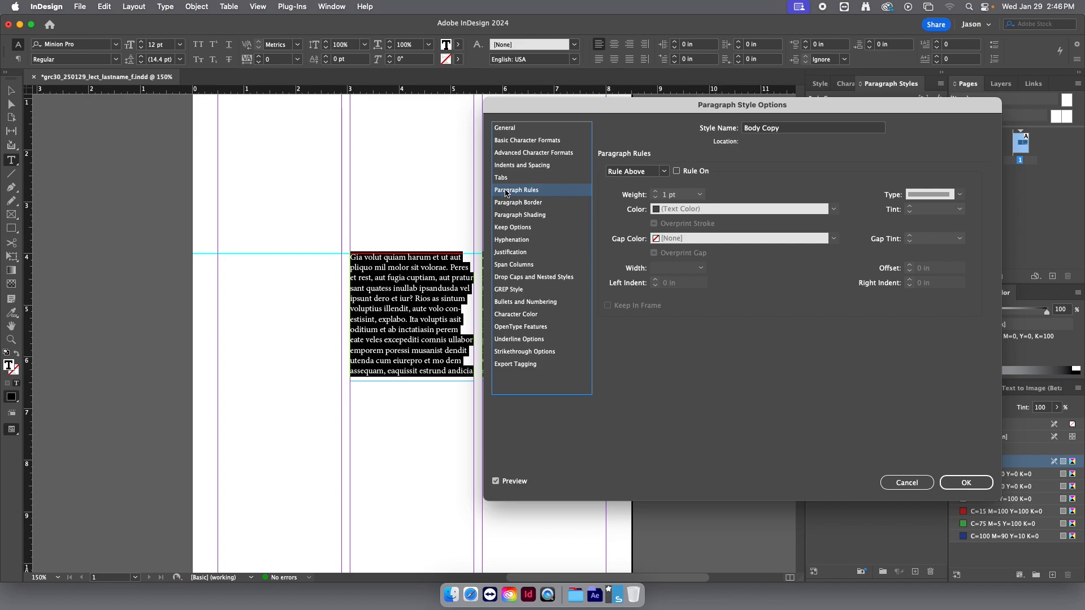
left_click(507, 216)
left_click(504, 179)
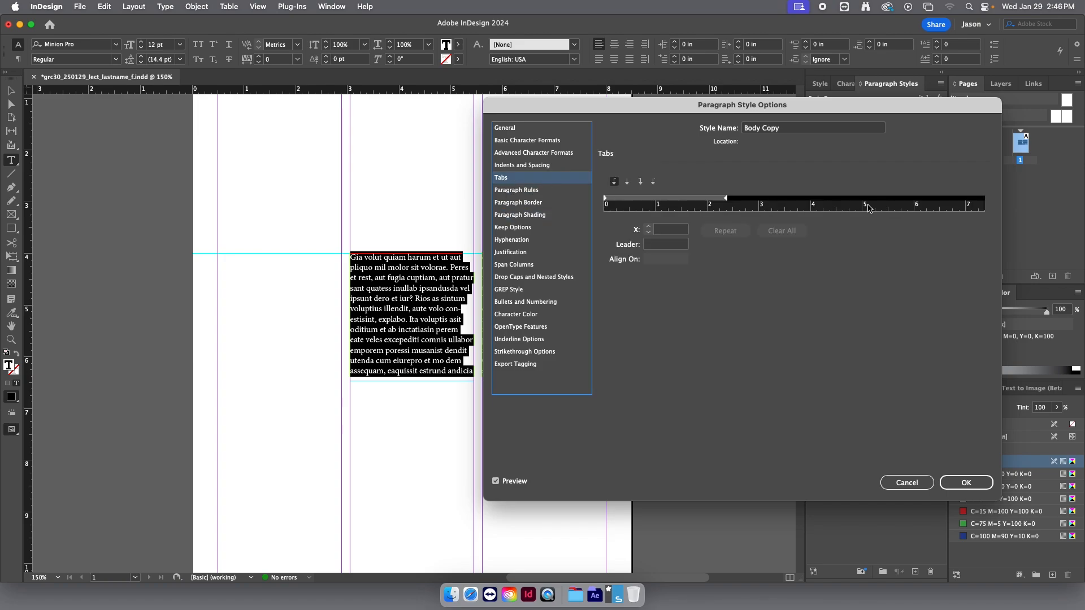
left_click(516, 146)
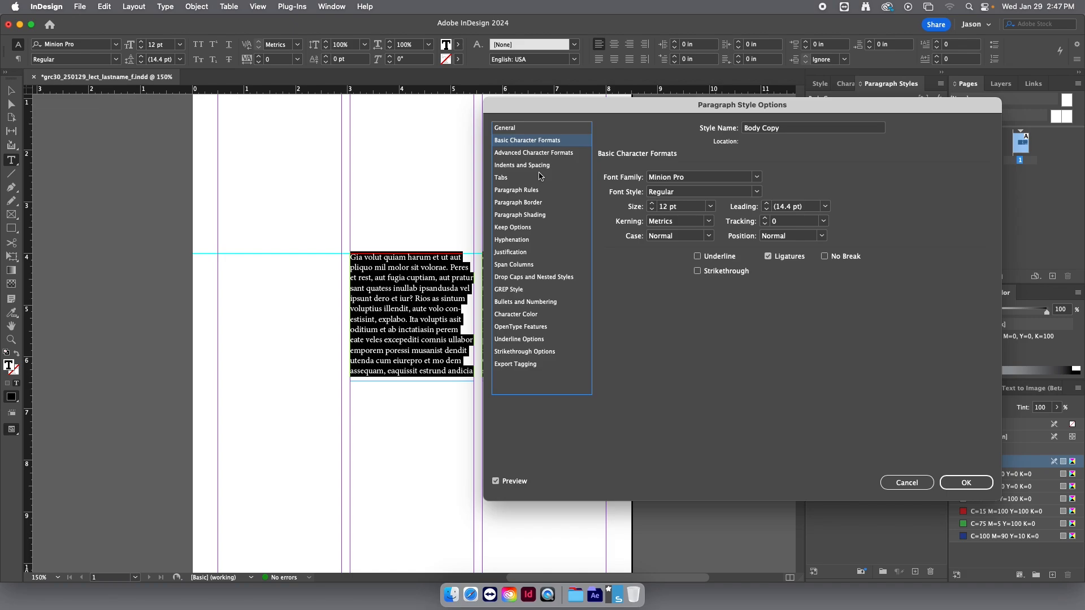
left_click(512, 129)
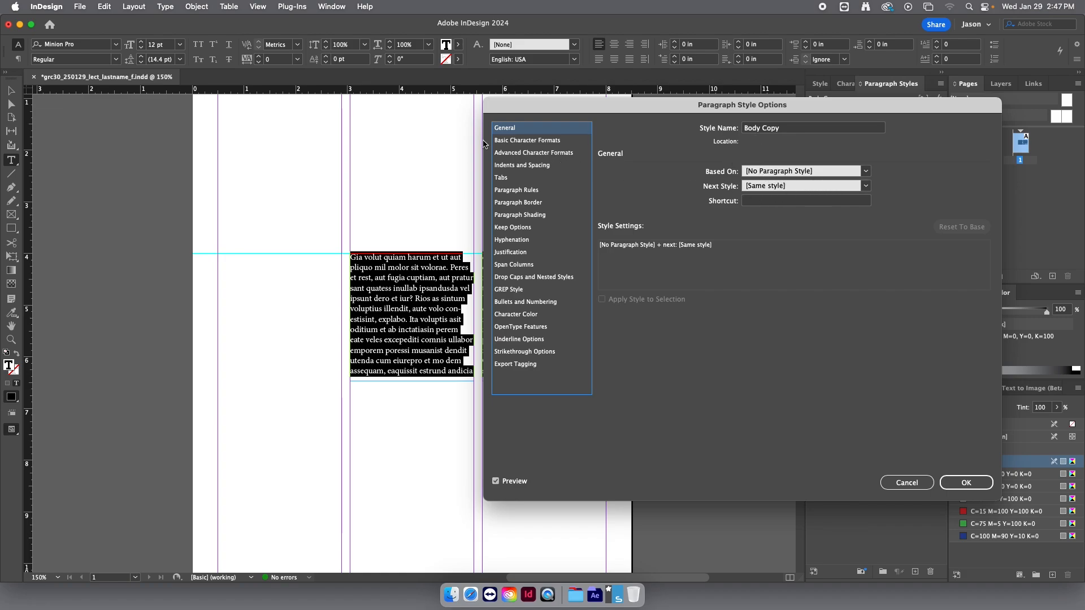
Step: Set the Body Copy style's font family to Minion Variable Concept and its font style to Regular
left_click(521, 143)
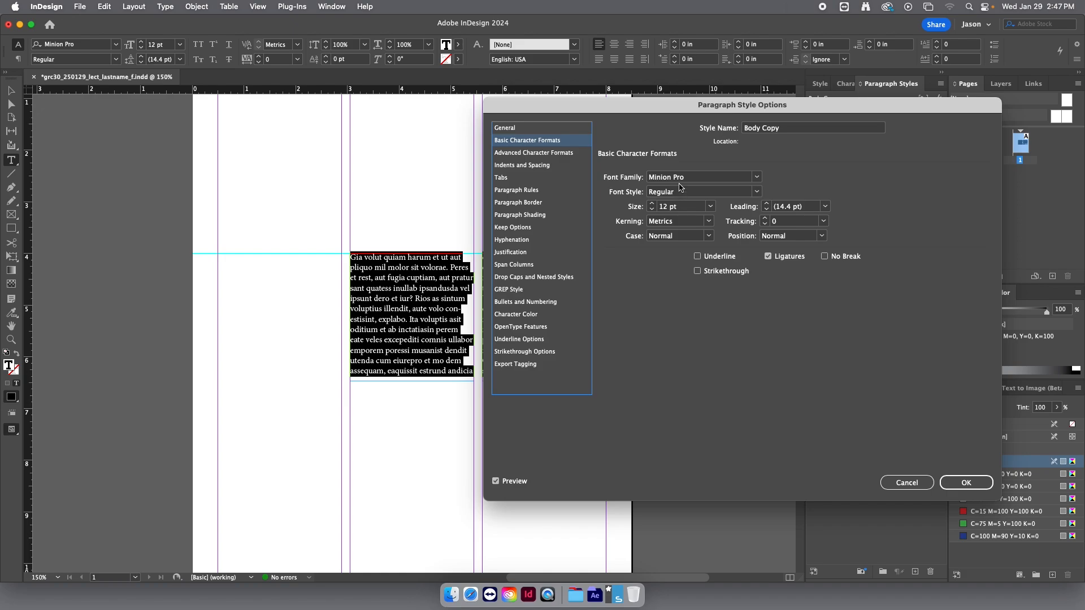
left_click(757, 178)
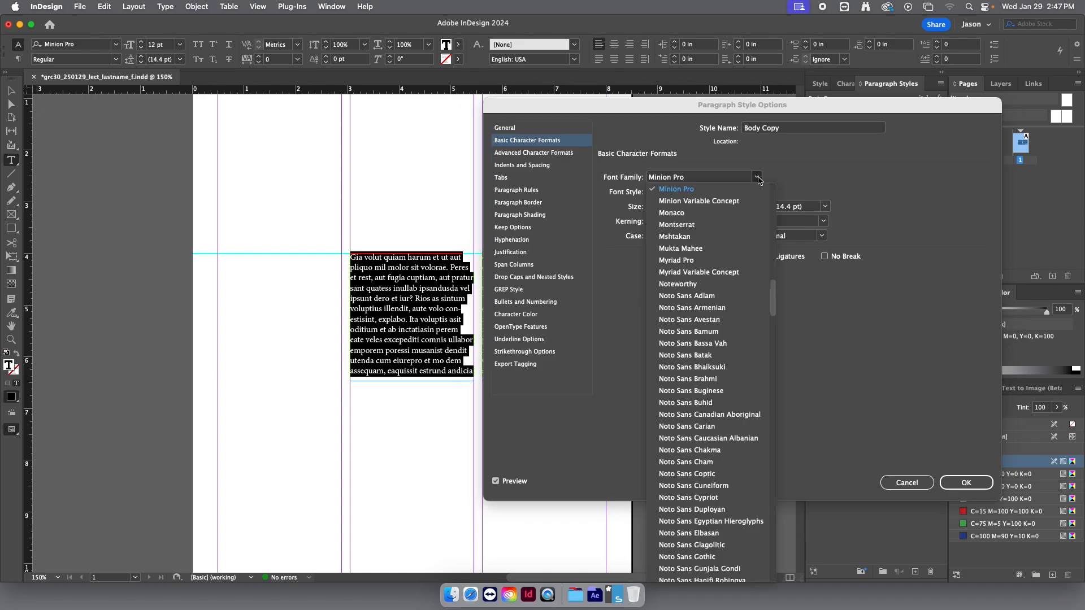
left_click(703, 202)
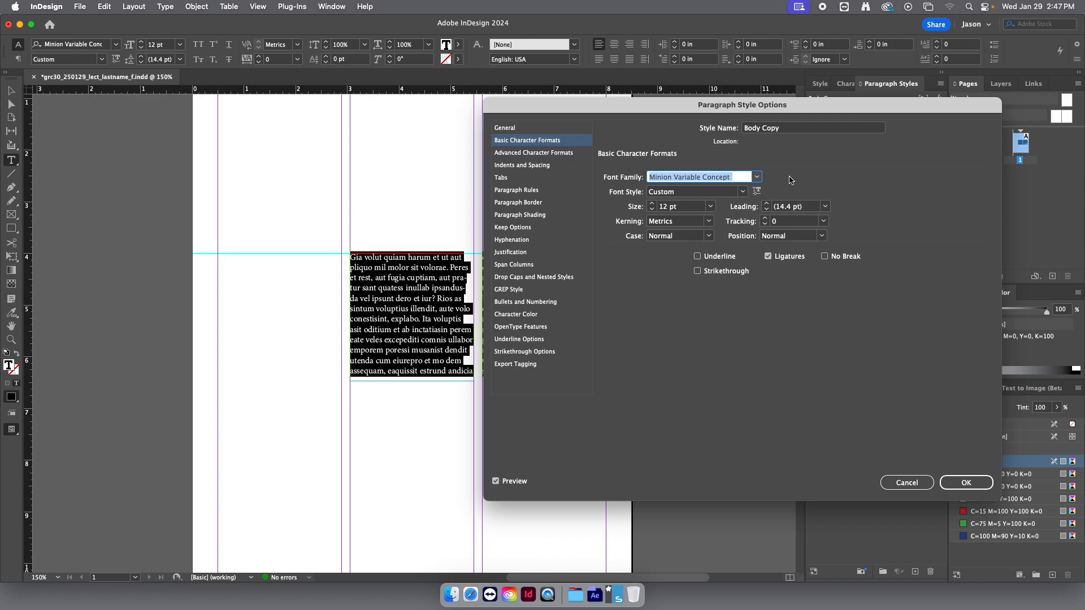
left_click(745, 192)
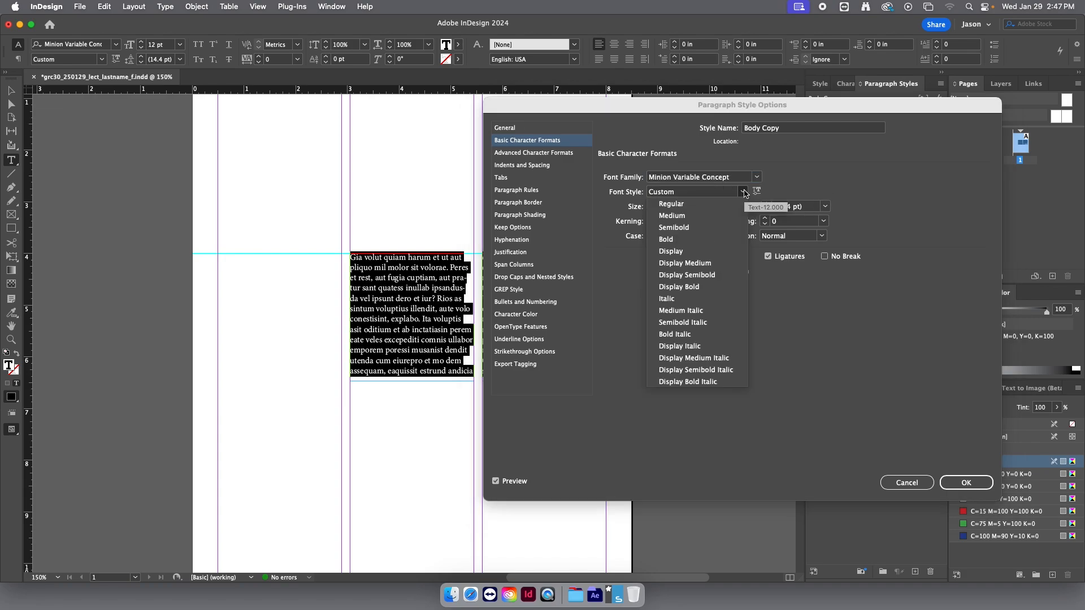
left_click(678, 206)
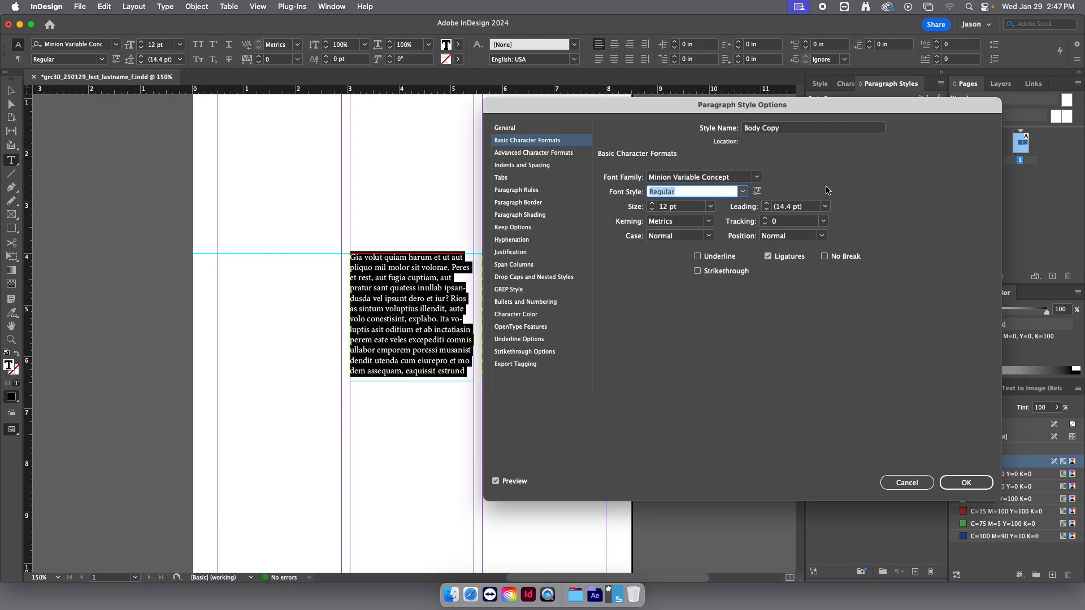
Step: Check the kerning choices for the Body Copy style and move the style options dialog clear of the middle column's text
left_click(709, 221)
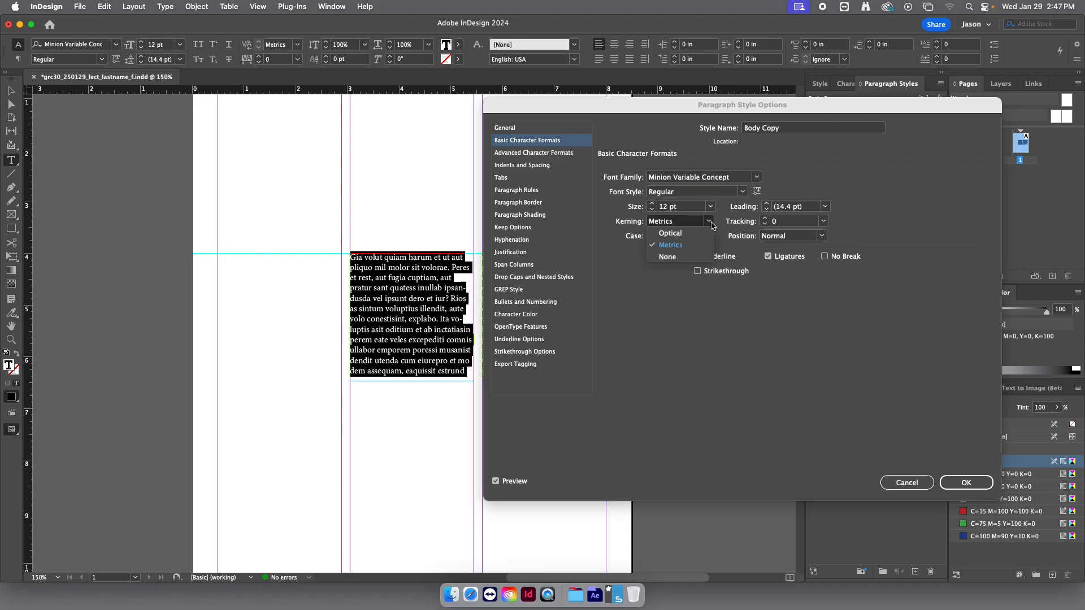
left_click(805, 172)
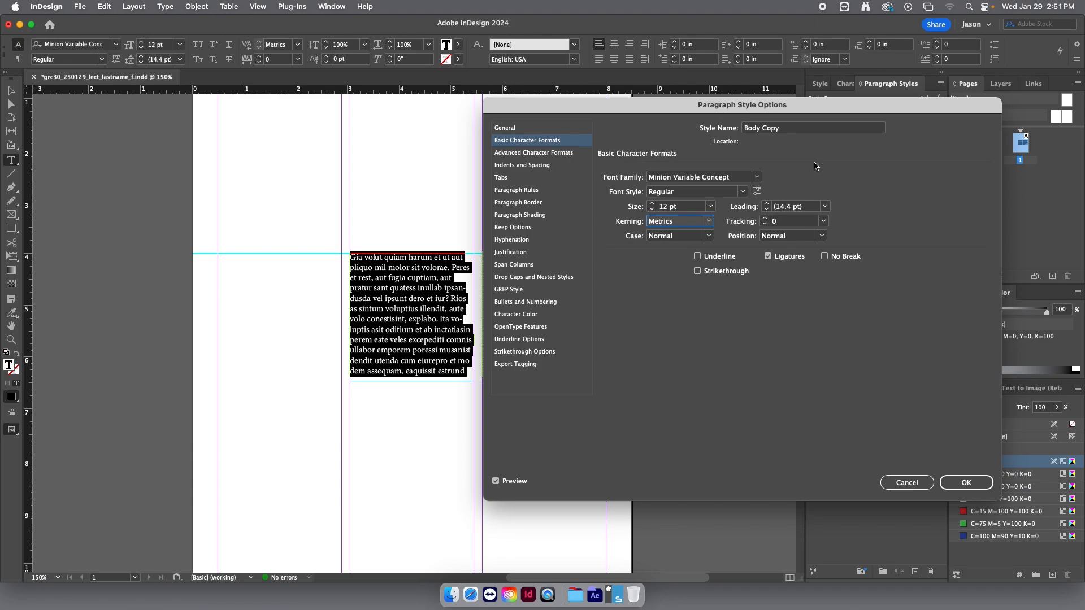
left_click_drag(891, 109, 799, 102)
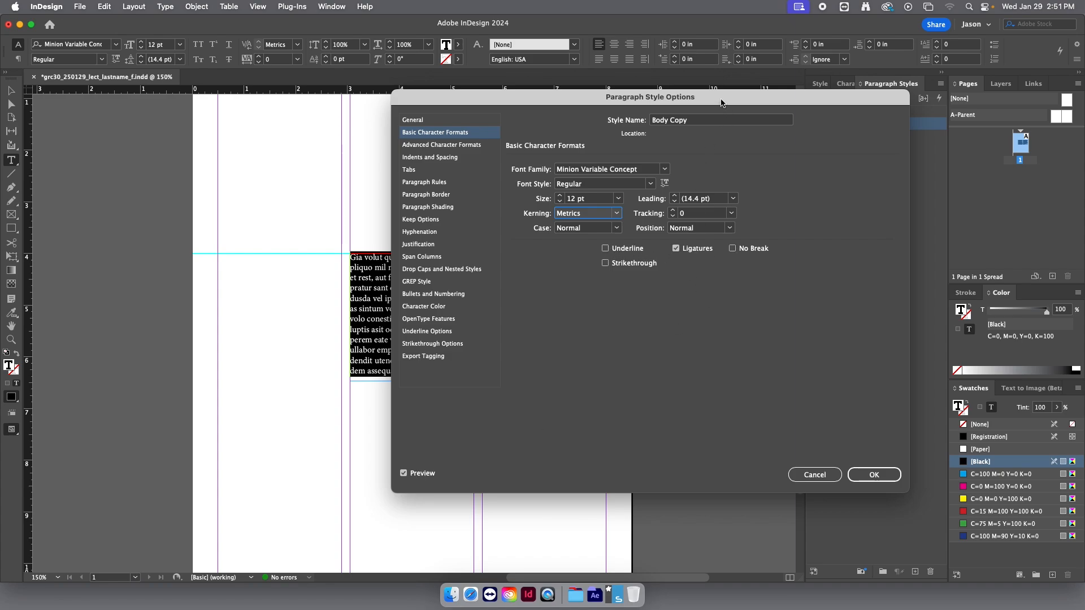
left_click_drag(723, 100, 797, 82)
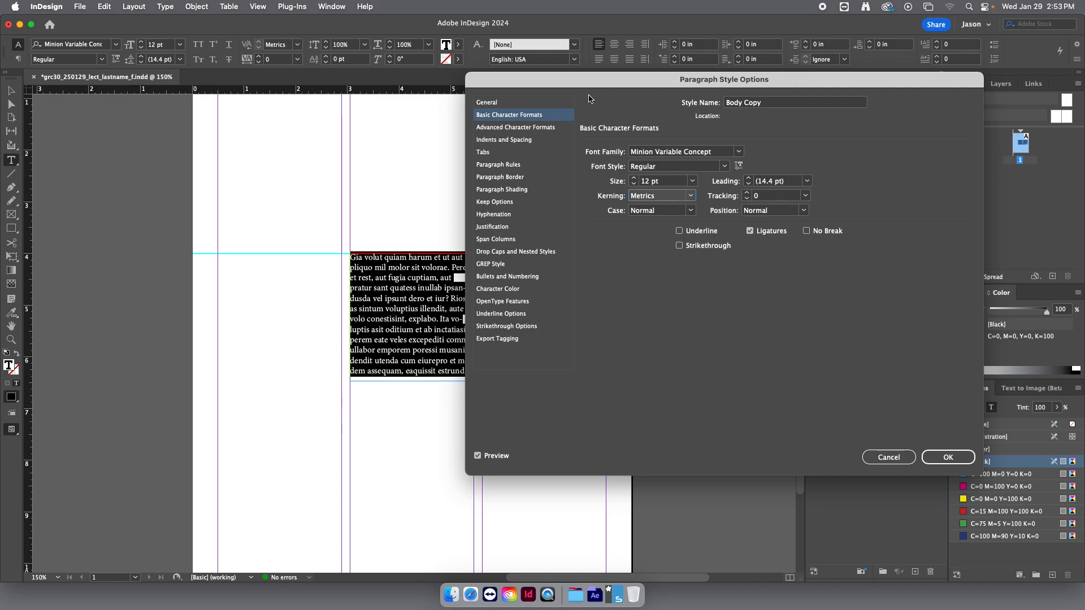
left_click_drag(567, 84, 655, 36)
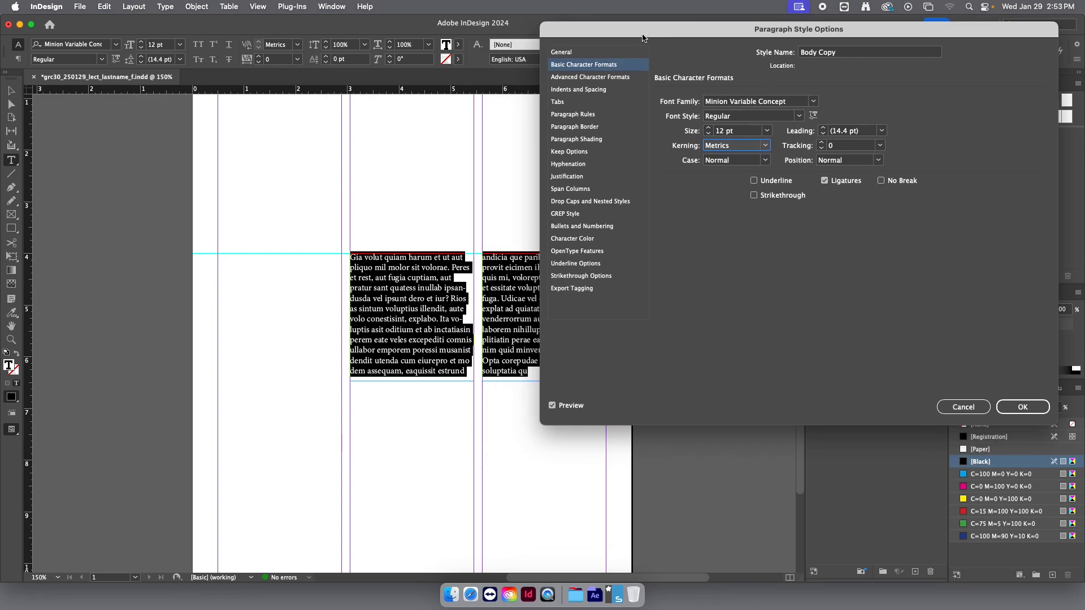
Step: Try the No Break option on the Body Copy style, switch it off again, and move the style options dialog clear of the text
left_click_drag(641, 36, 724, 108)
left_click(964, 252)
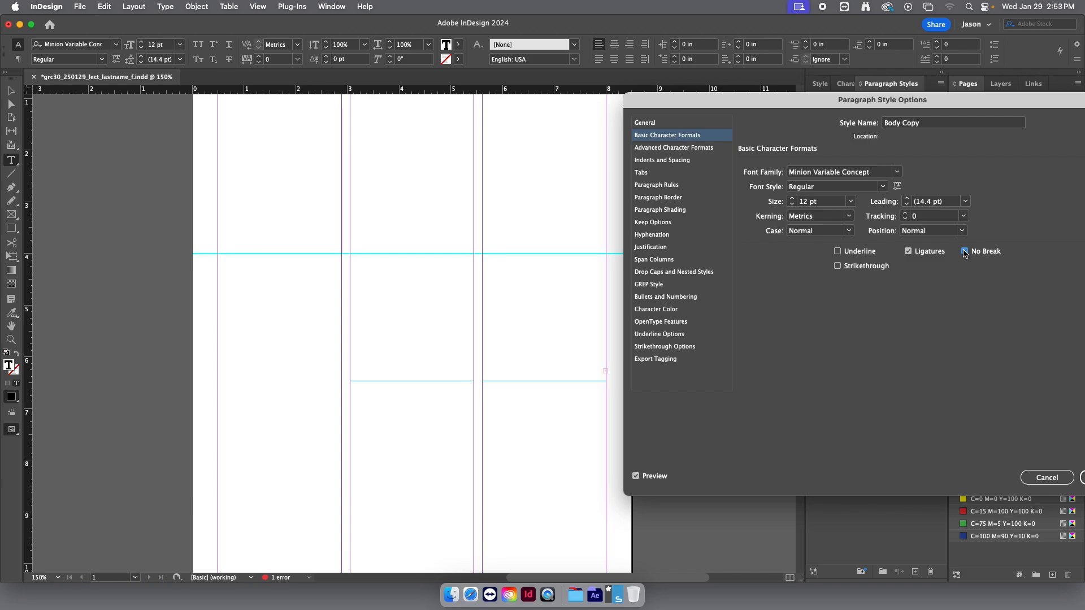
left_click(964, 252)
left_click_drag(938, 102, 641, 74)
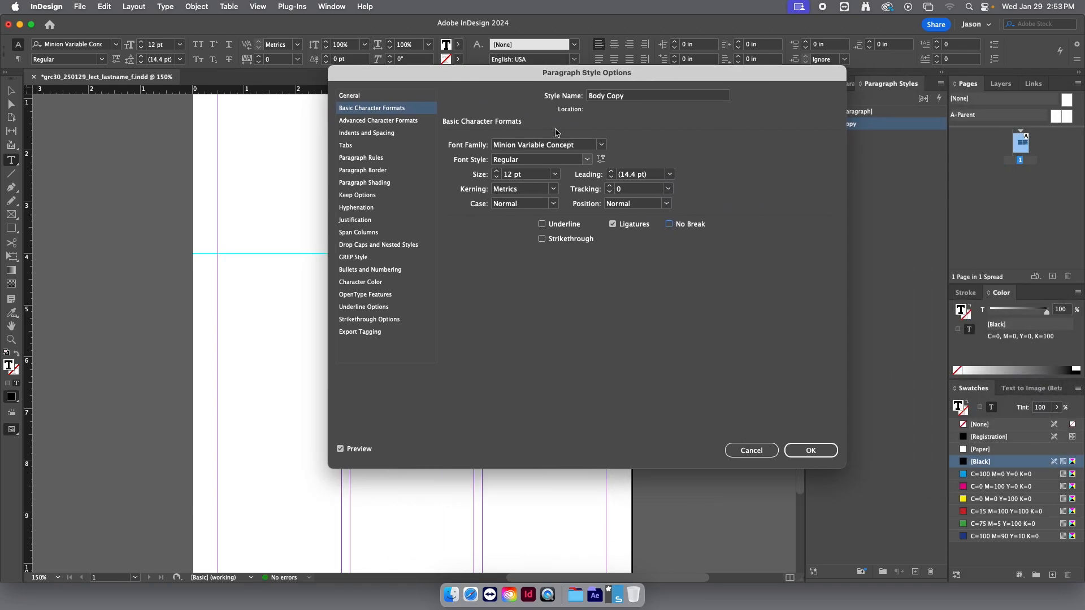
left_click_drag(556, 81, 734, 87)
Step: Preview Underline and Strikethrough on the Body Copy text, switch both off again, and accept the paragraph style options
left_click(720, 230)
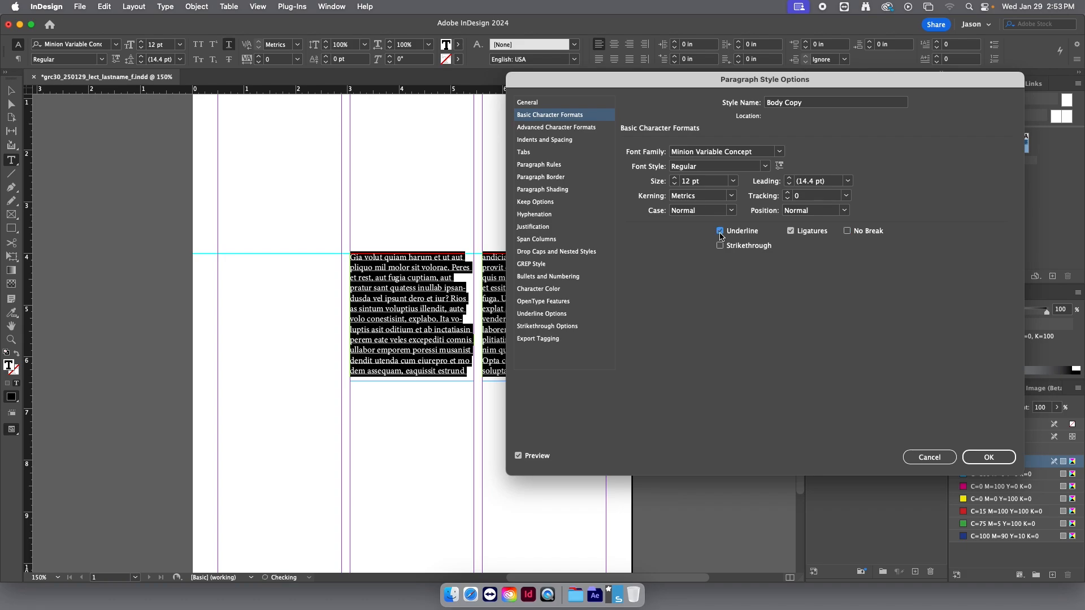
left_click(720, 231)
left_click(720, 245)
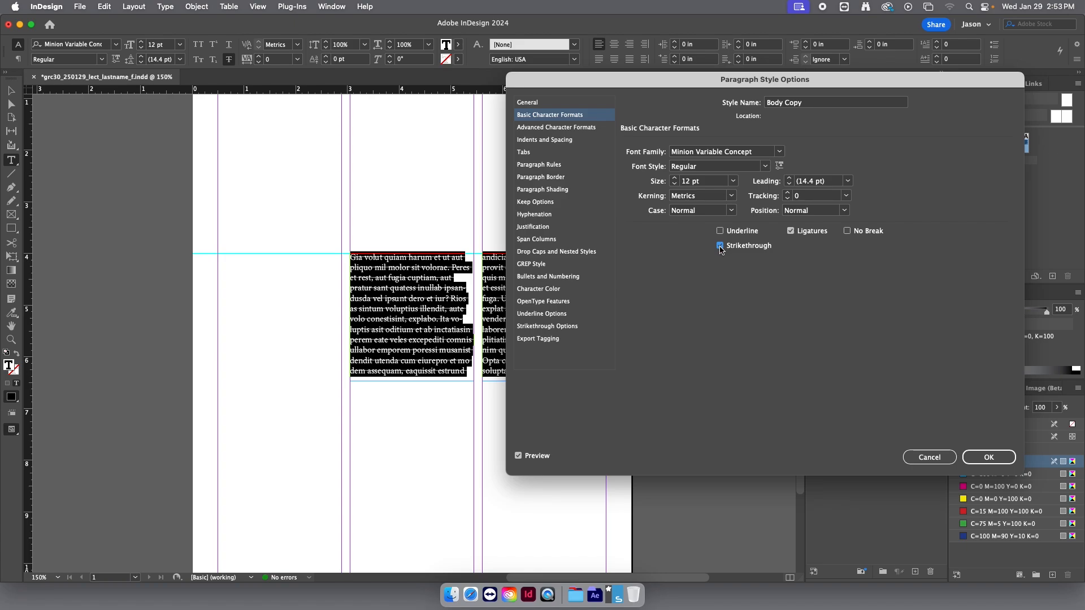
left_click(720, 245)
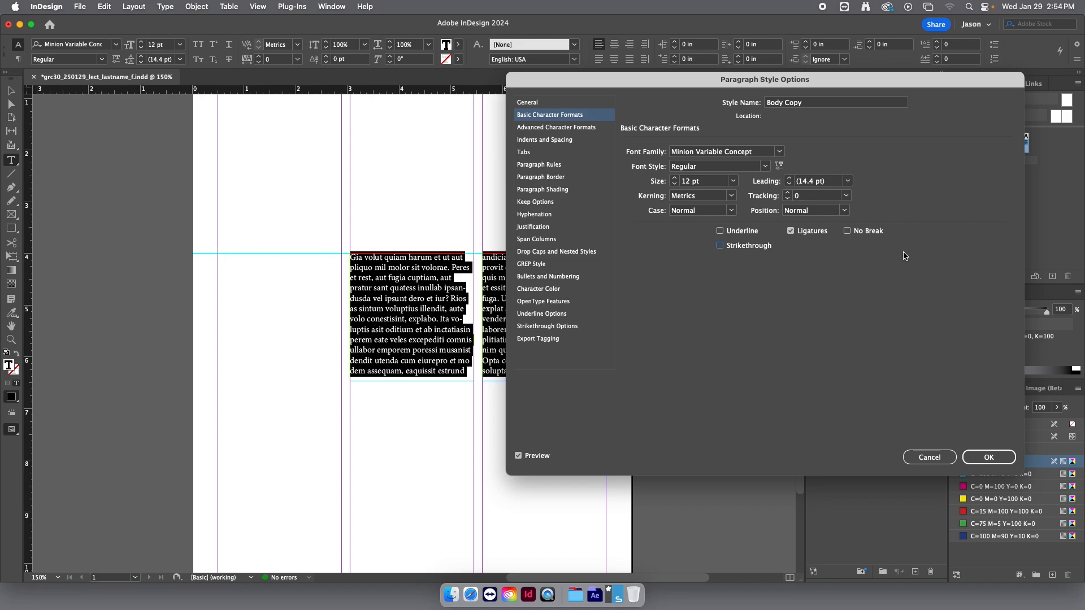
left_click(978, 458)
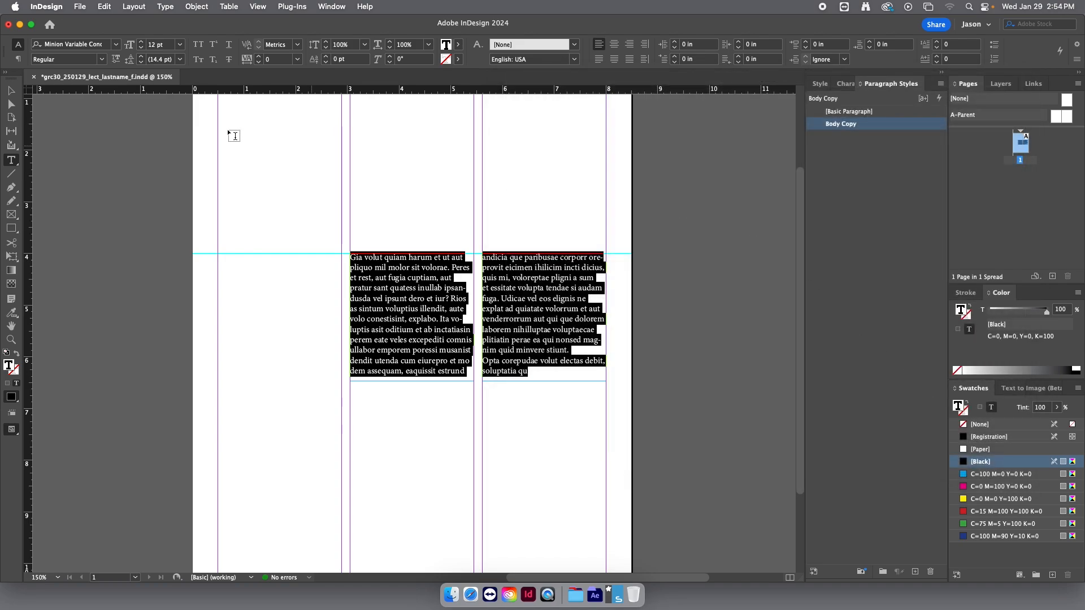
Step: Create a new character style and apply it to the phrase "Rios as sintum voluptius illendit," in the first text frame
left_click(12, 90)
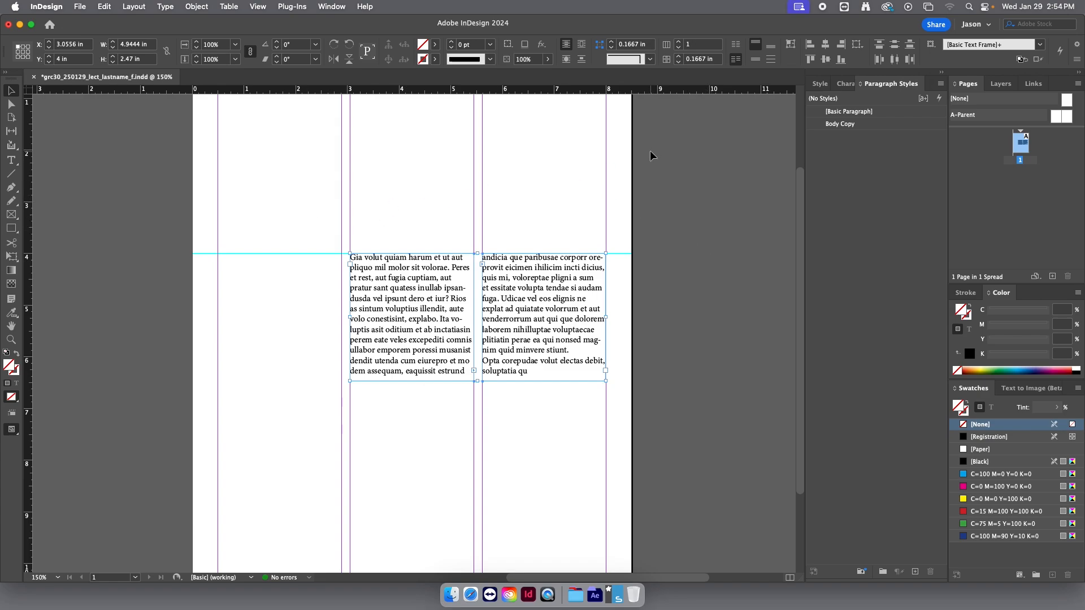
left_click(11, 161)
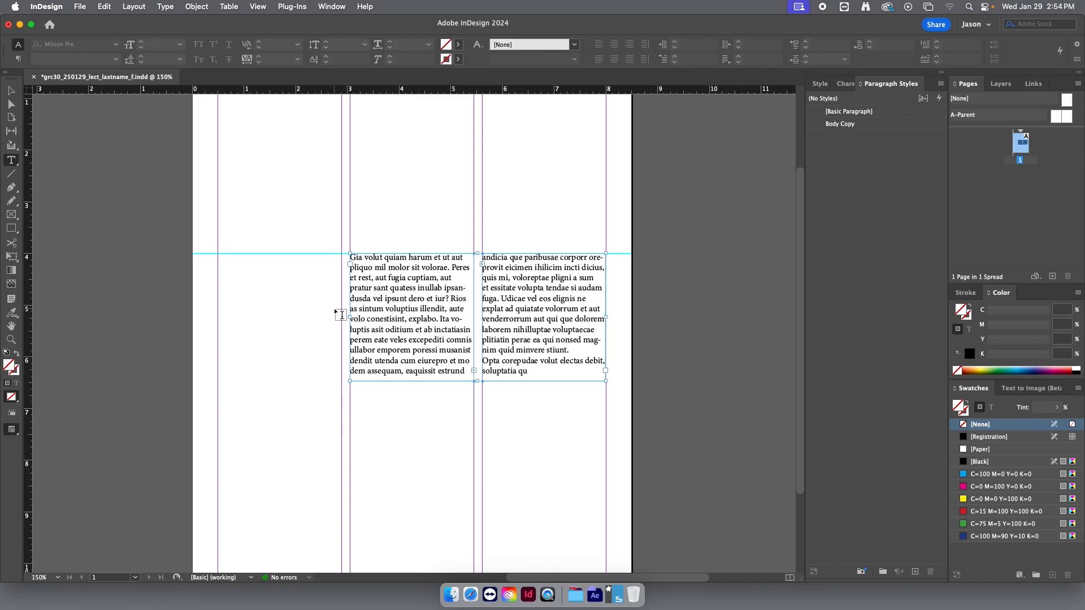
left_click(453, 301)
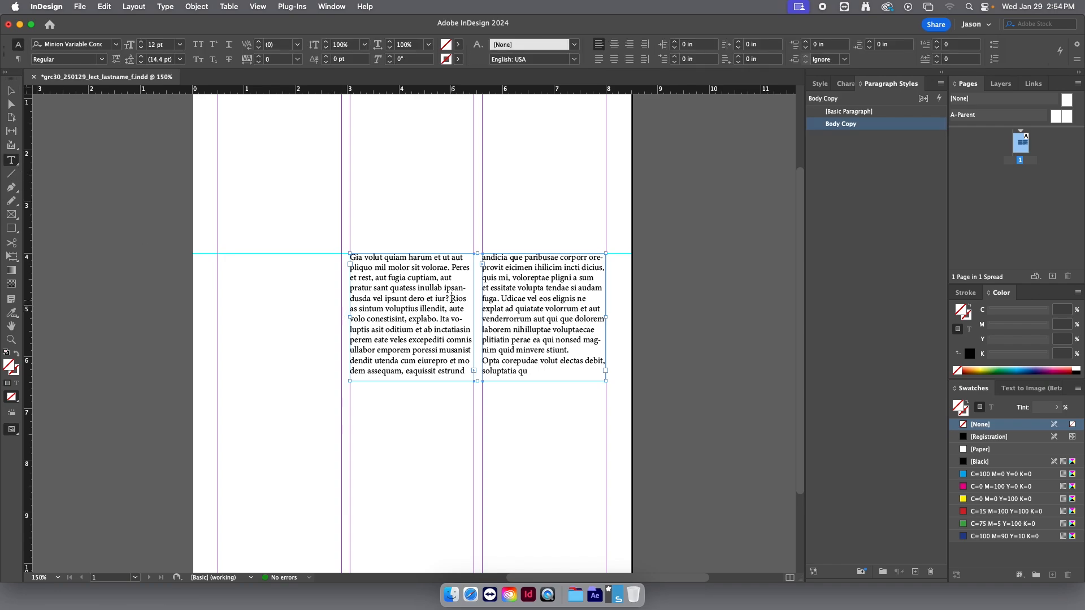
left_click_drag(452, 300, 450, 309)
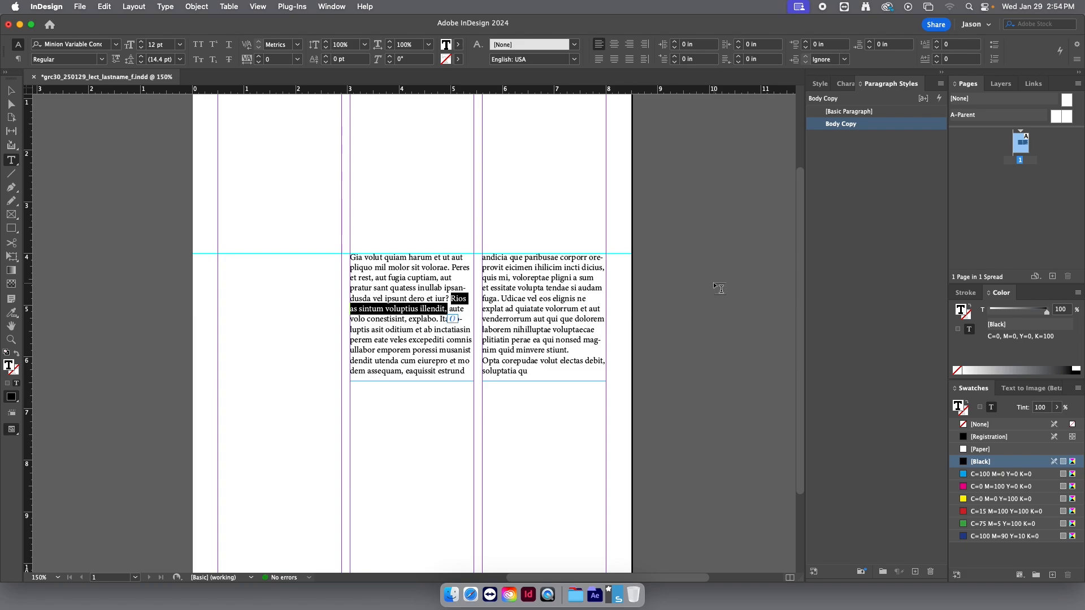
left_click(847, 88)
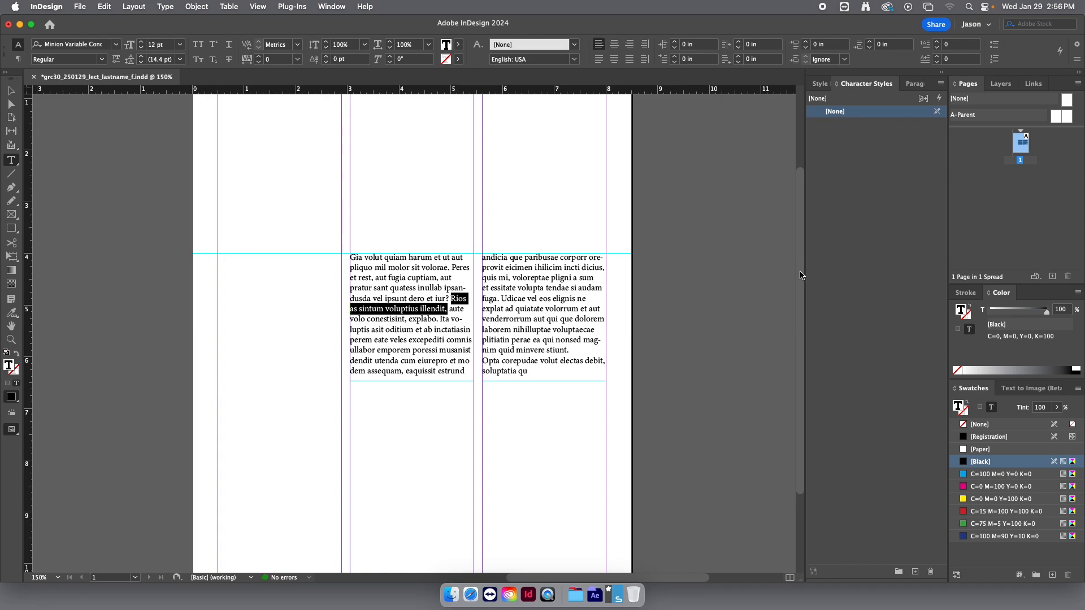
left_click(915, 84)
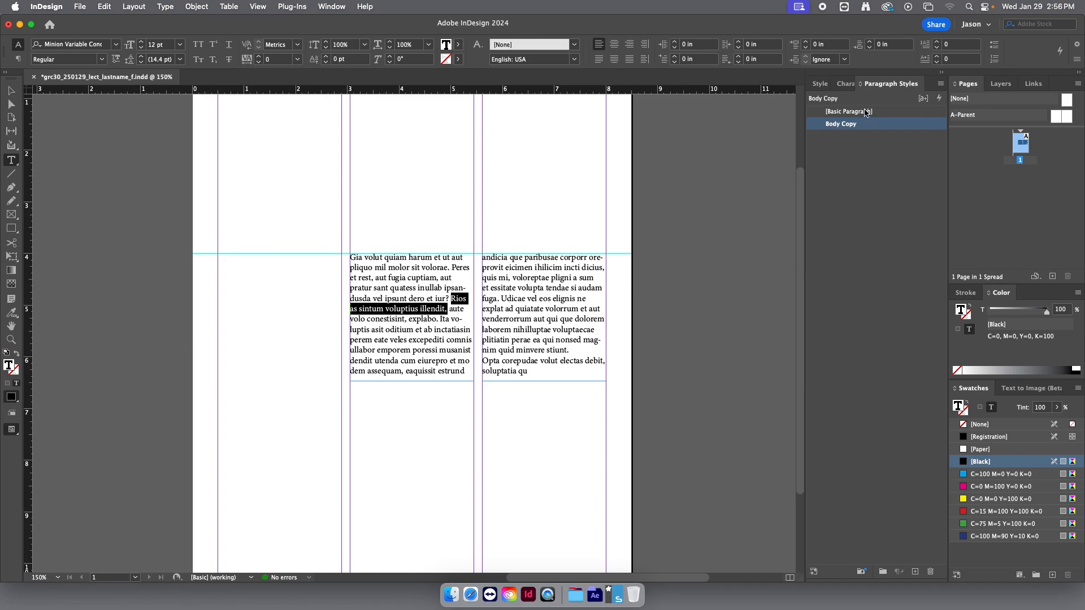
left_click(845, 85)
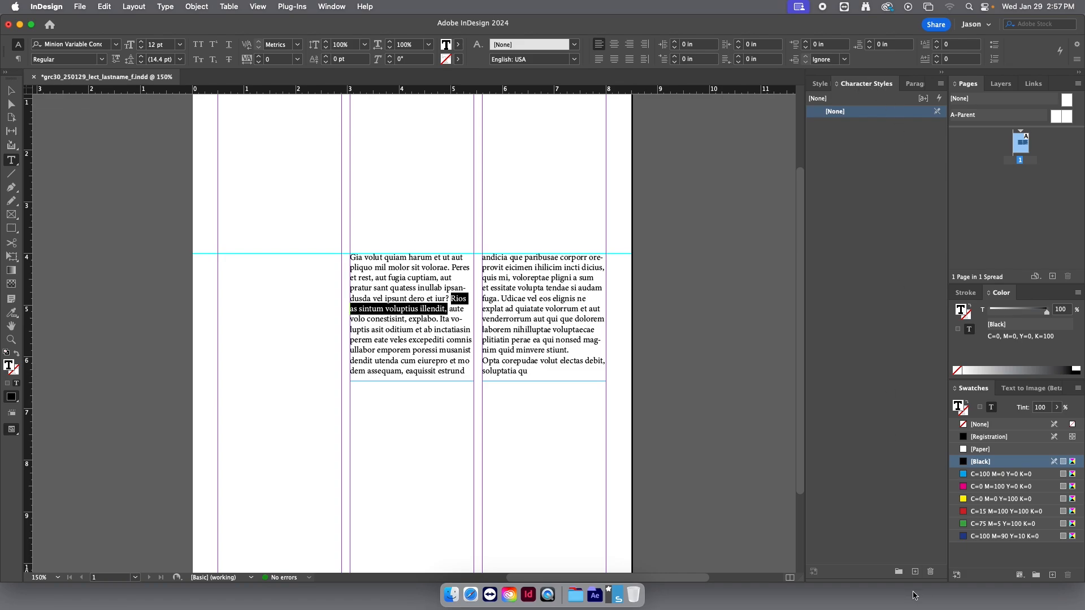
left_click(915, 572)
left_click(844, 128)
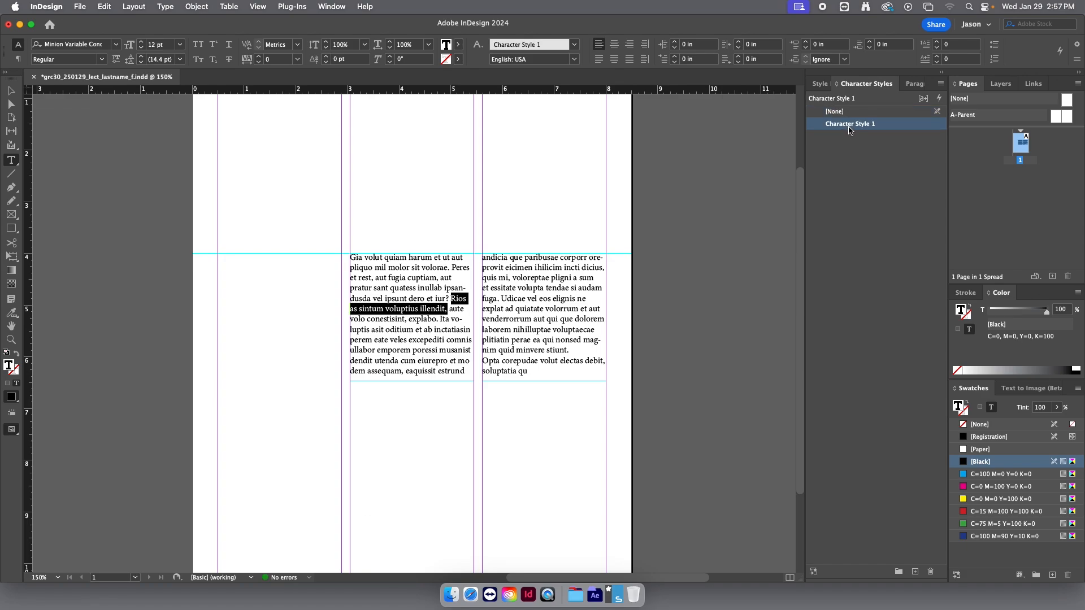
double_click(849, 126)
left_click_drag(649, 131, 896, 114)
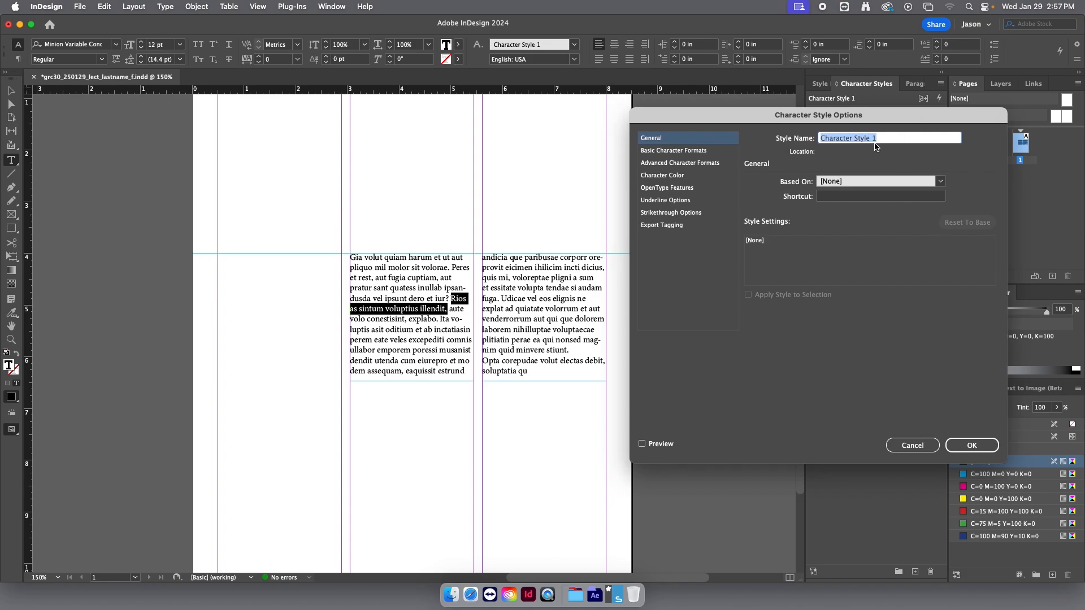
type("Highlight")
left_click(909, 445)
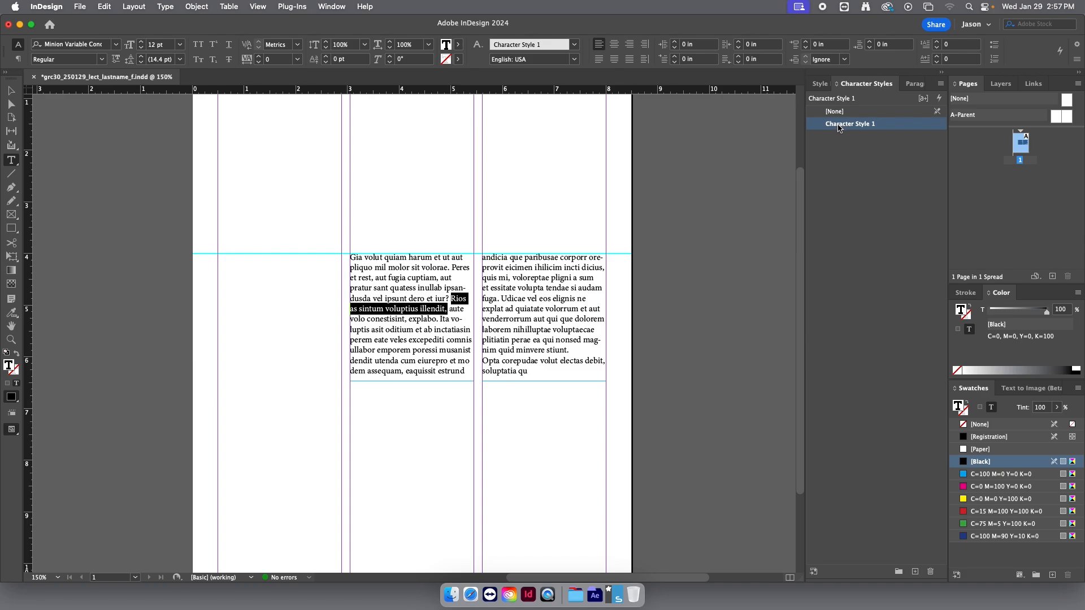
double_click(839, 124)
left_click(903, 450)
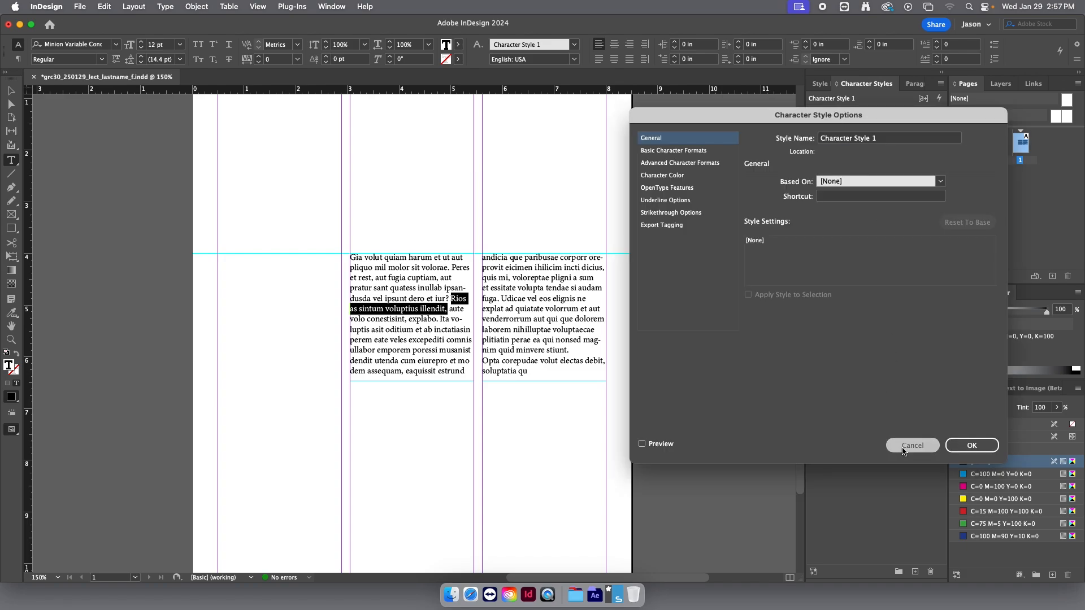
left_click(877, 124)
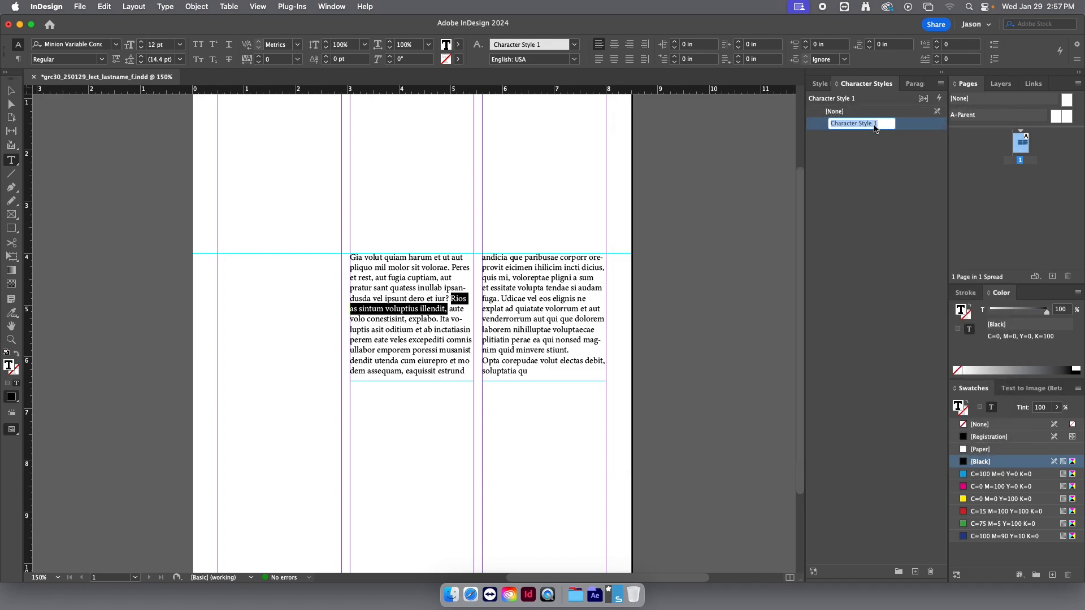
left_click(900, 148)
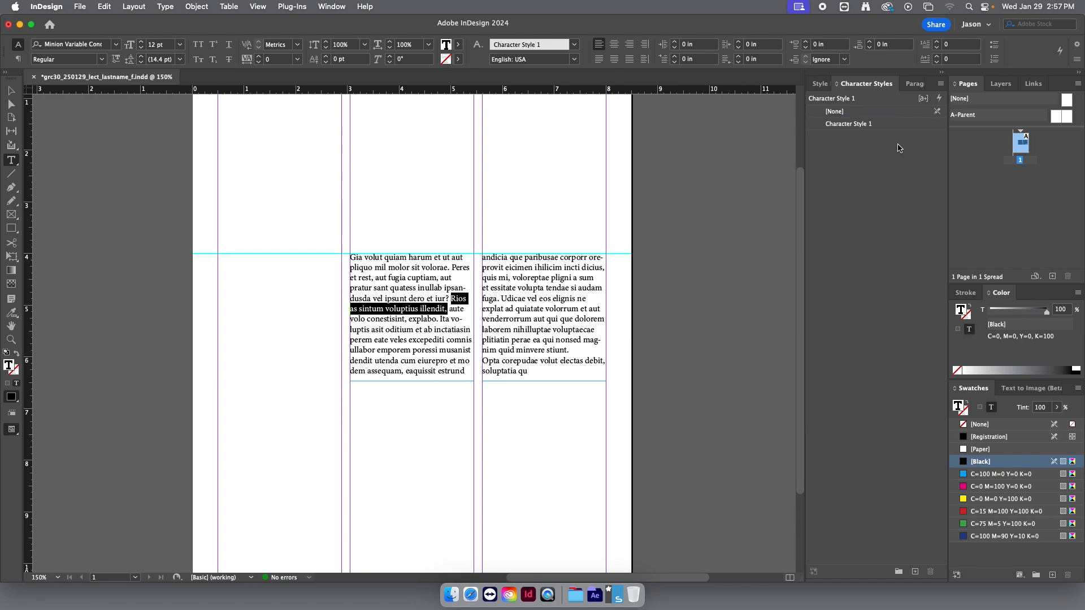
Step: Open the new character style's options and name the style Highlight
left_click(865, 128)
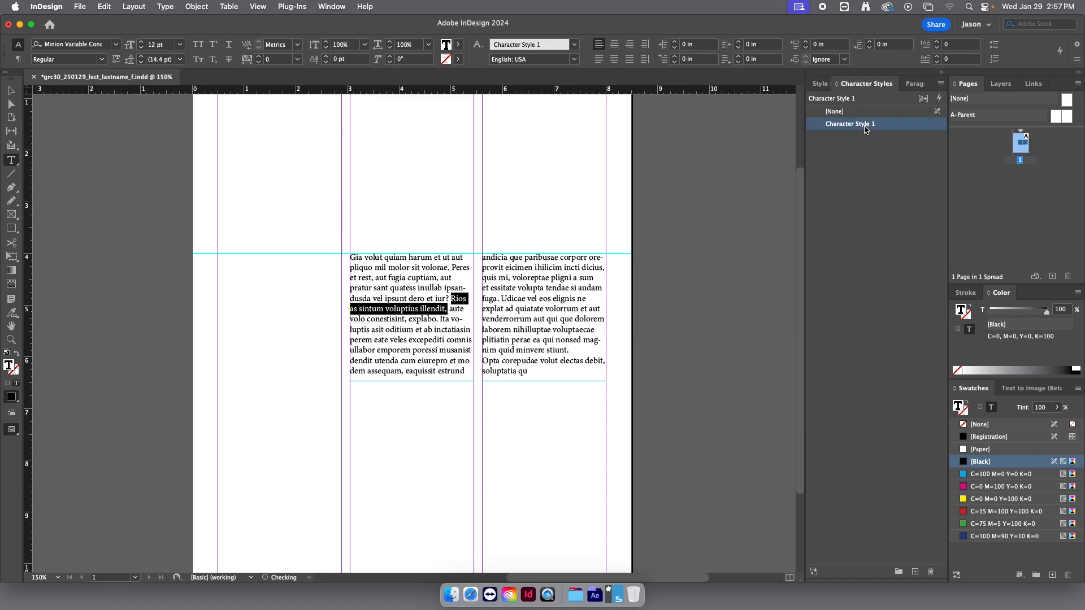
double_click(924, 126)
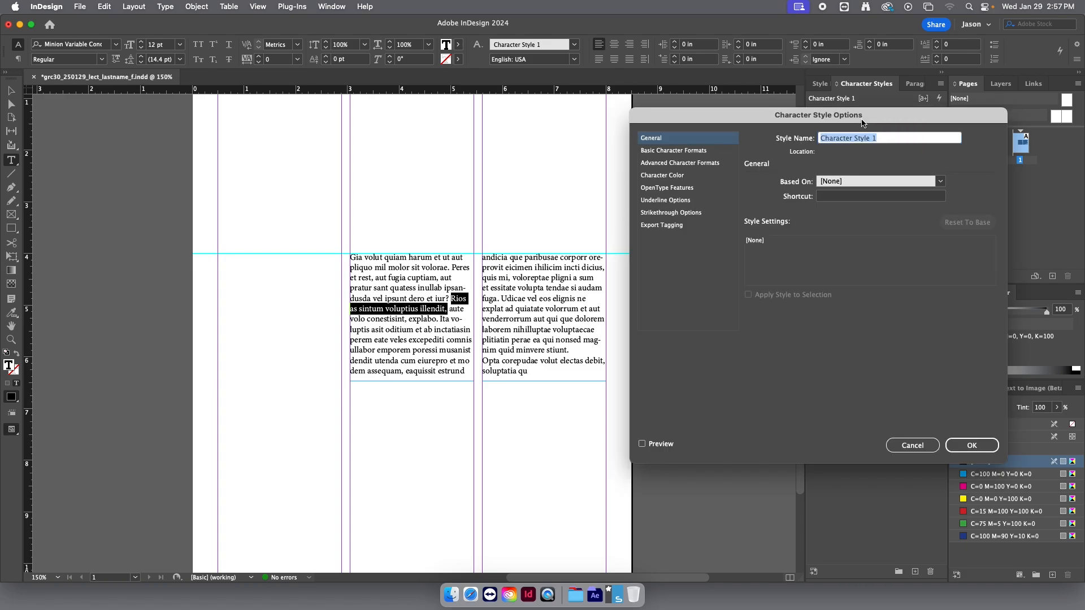
type("Highlight")
mouse_move(818, 115)
left_mouse_down()
mouse_move(840, 103)
mouse_move(824, 105)
left_mouse_up()
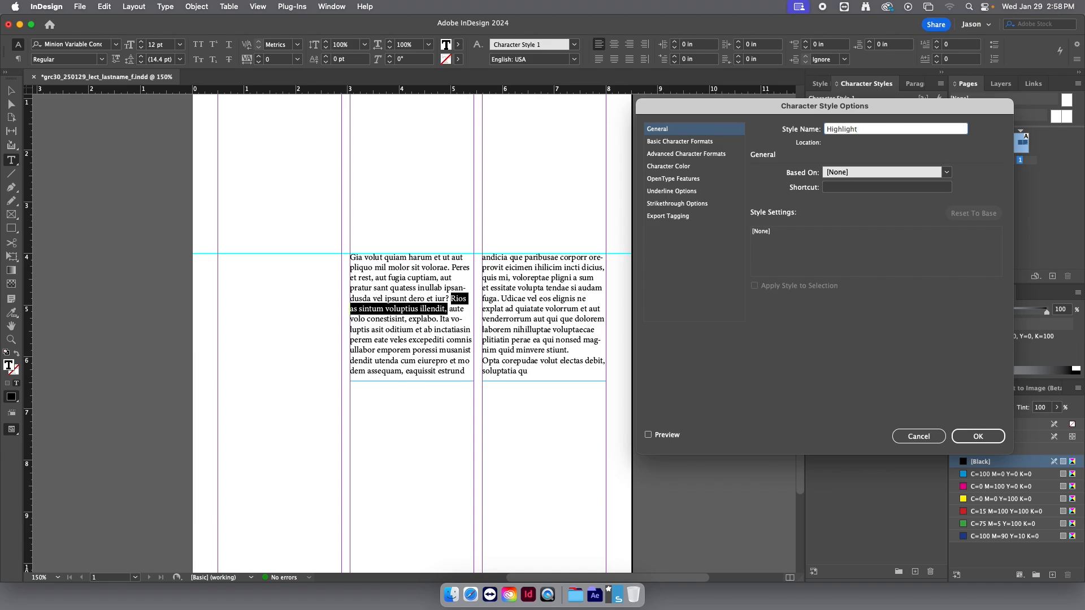
Step: Set the Highlight character style's font style to SemiExtended and turn on its preview
left_click(680, 141)
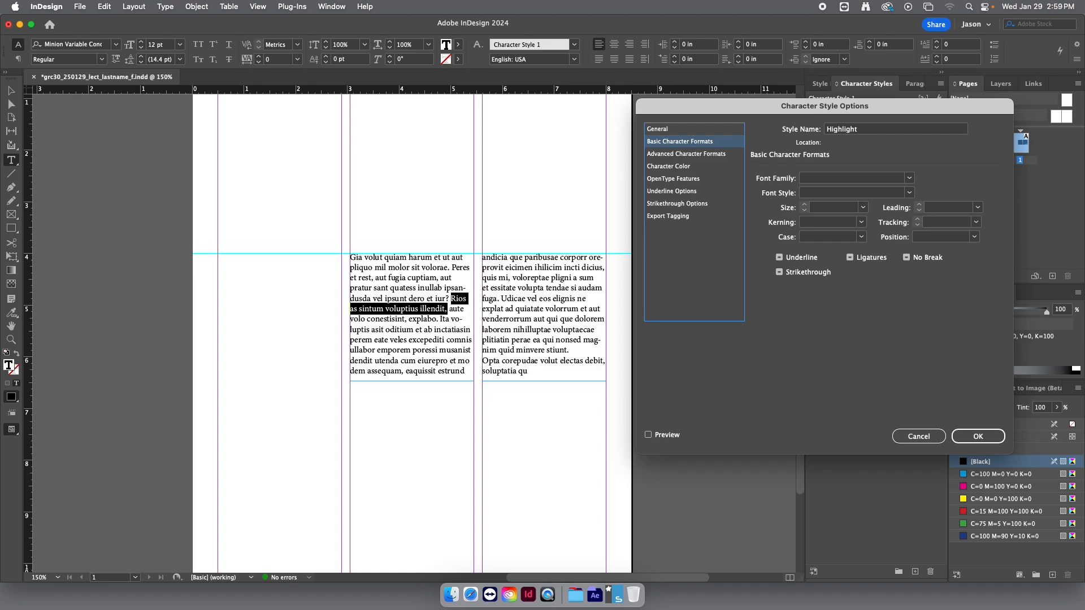
left_click(909, 192)
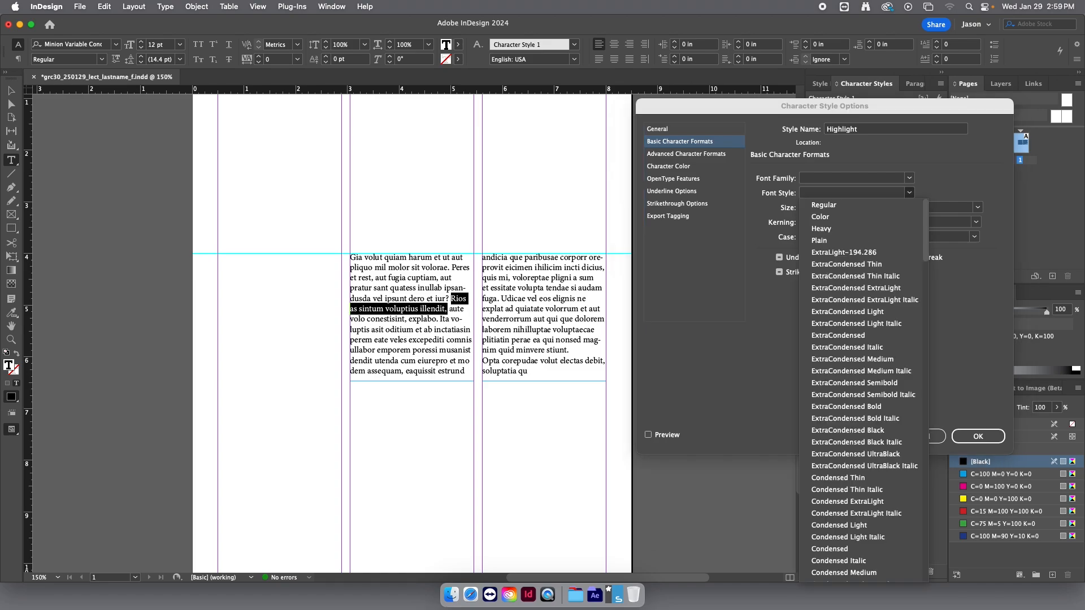
scroll(863, 390, "down", 15)
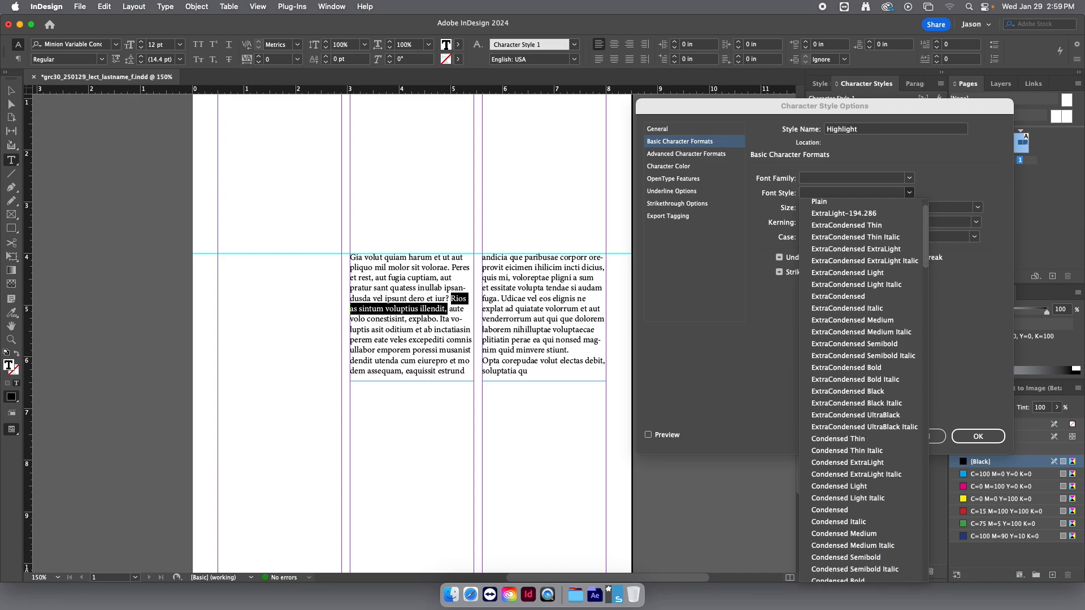
scroll(864, 390, "down", 15)
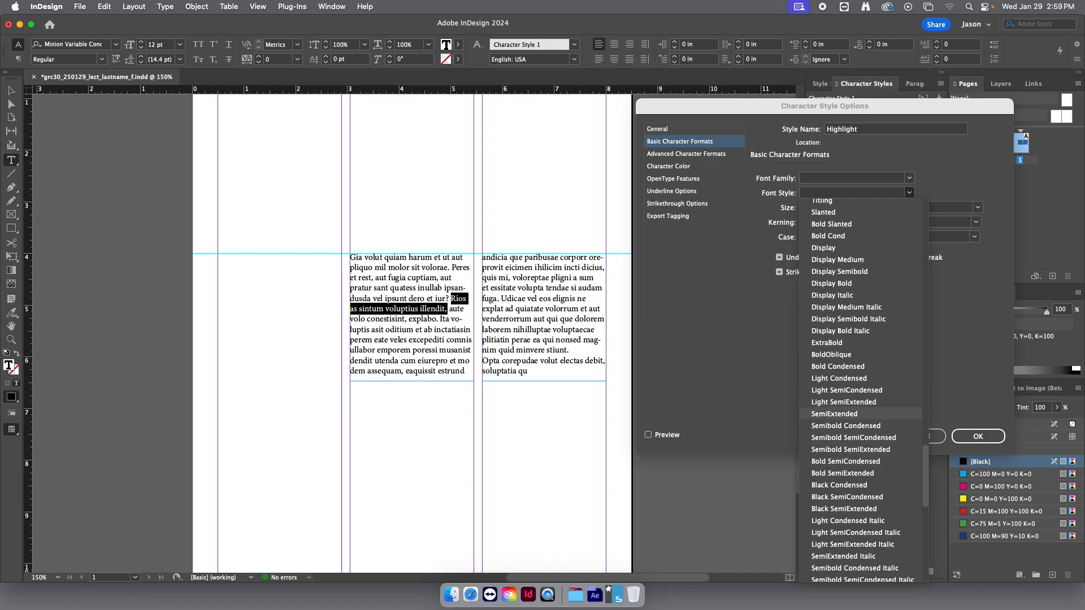
left_click(834, 413)
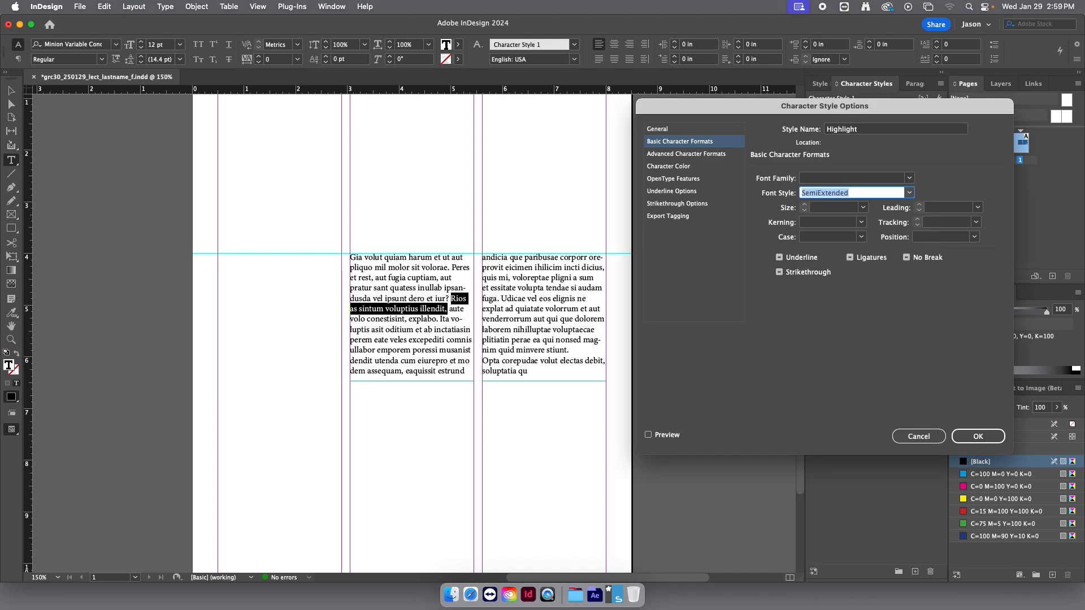
left_click(648, 435)
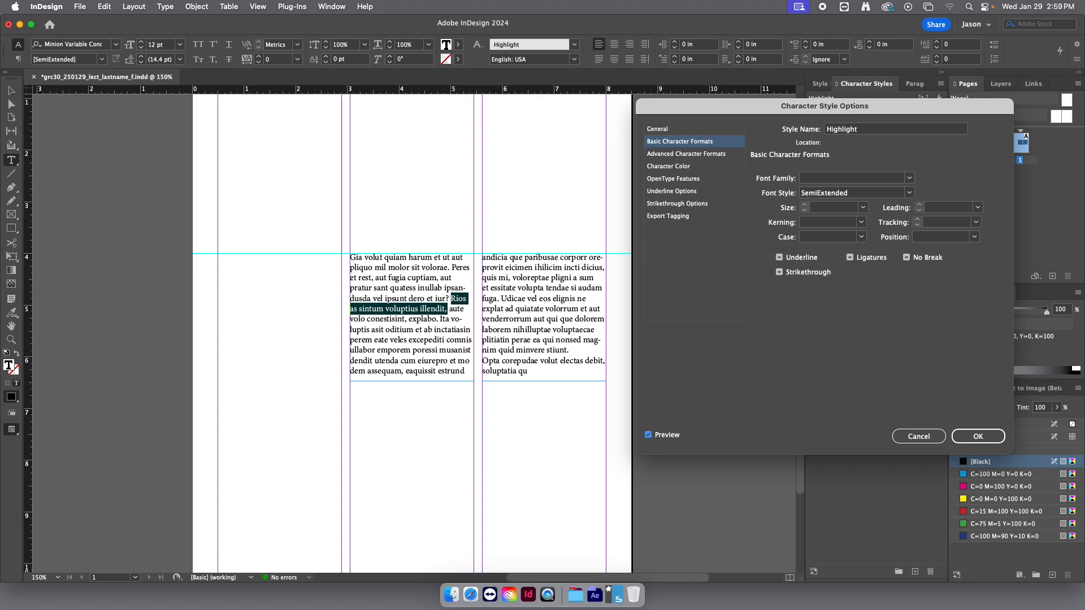
Step: Change the Highlight character style's font style to Heavy
left_click(909, 193)
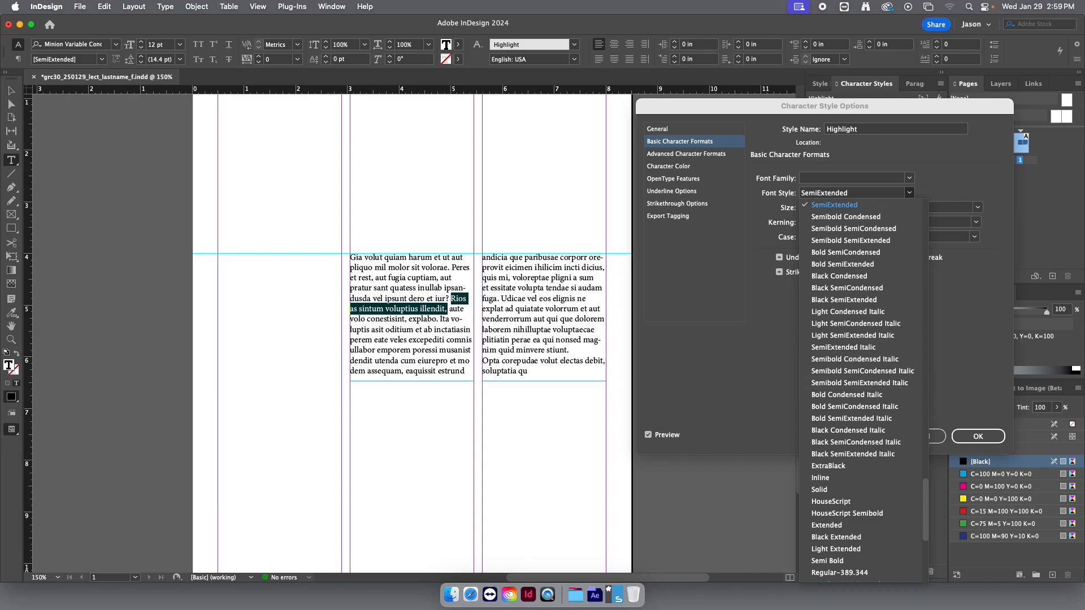
scroll(863, 389, "up", 10)
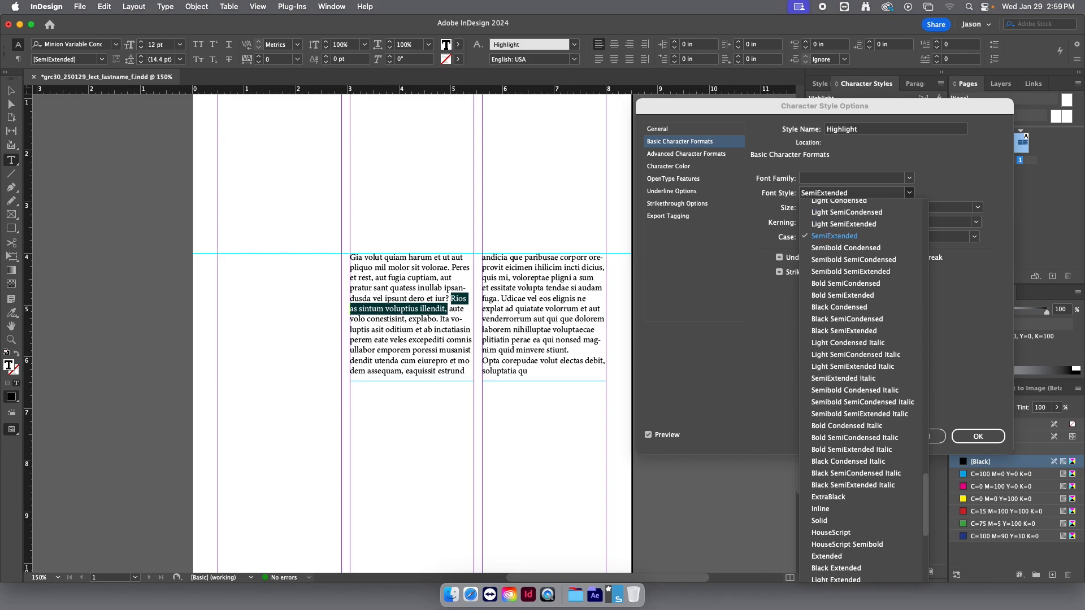
scroll(863, 390, "up", 10)
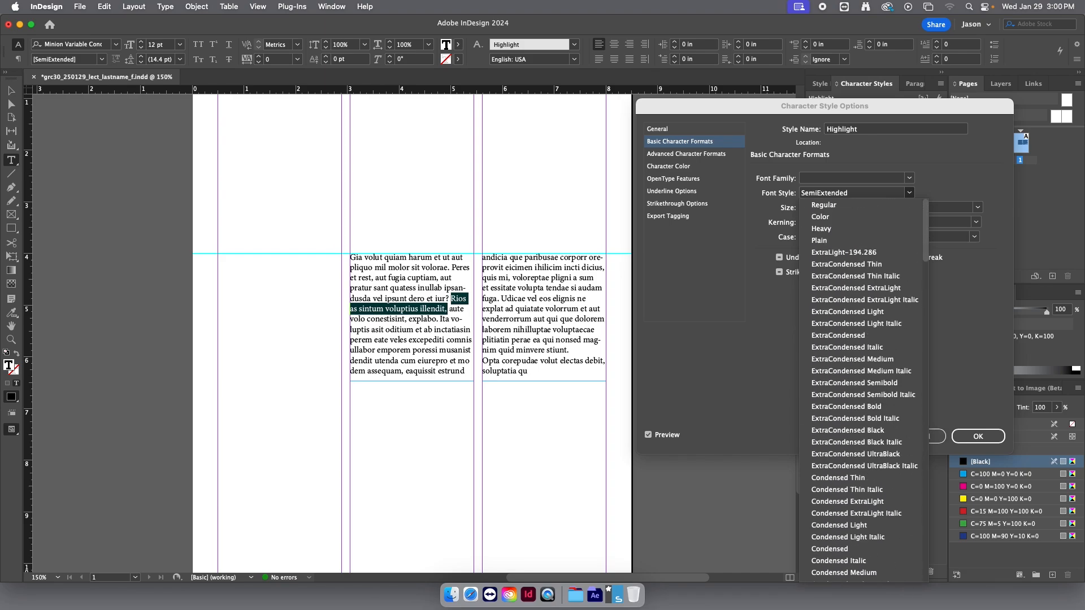
left_click(821, 228)
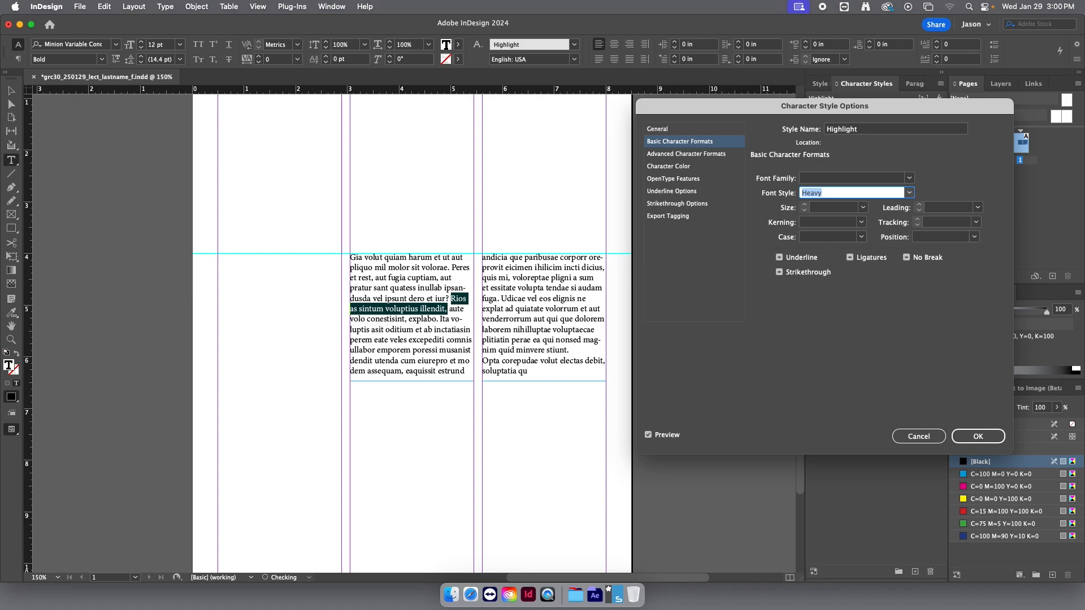
Step: Set the Highlight character style's font style to Bold
left_click(909, 193)
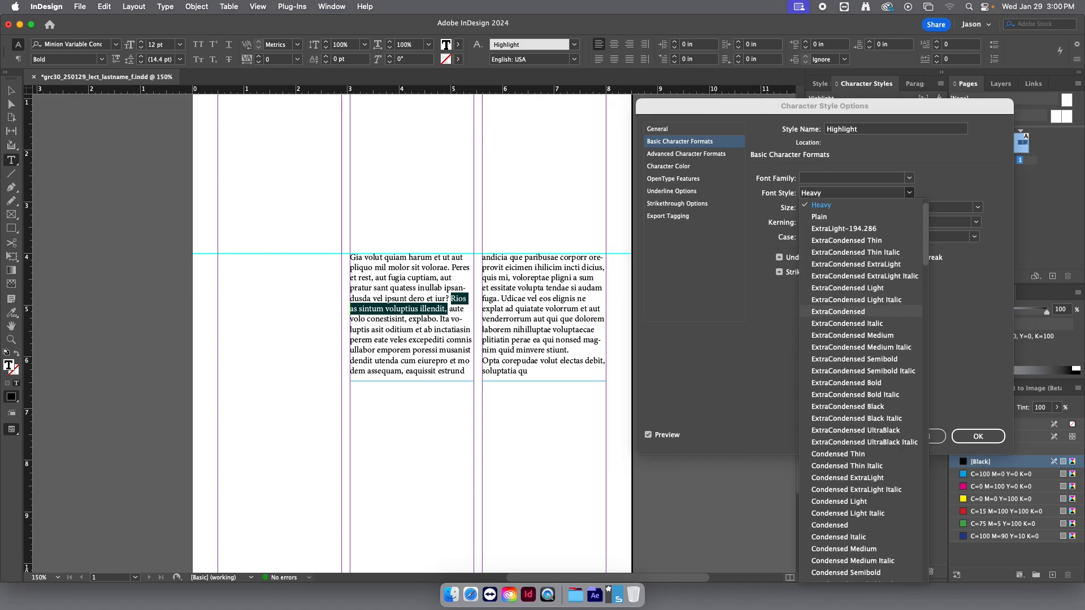
scroll(863, 322, "down", 5)
scroll(864, 390, "down", 5)
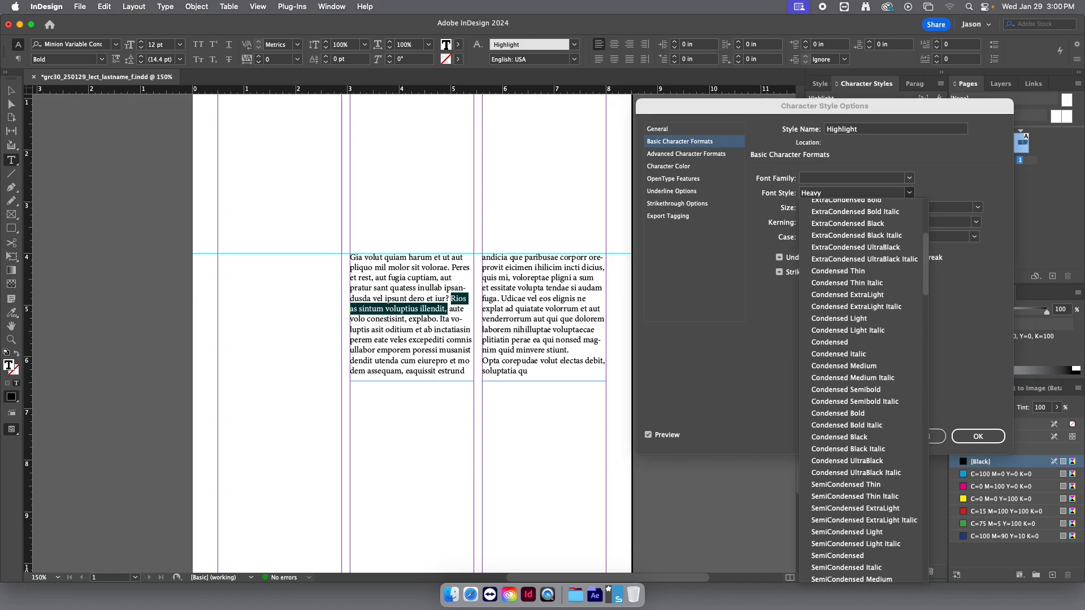
scroll(863, 390, "down", 5)
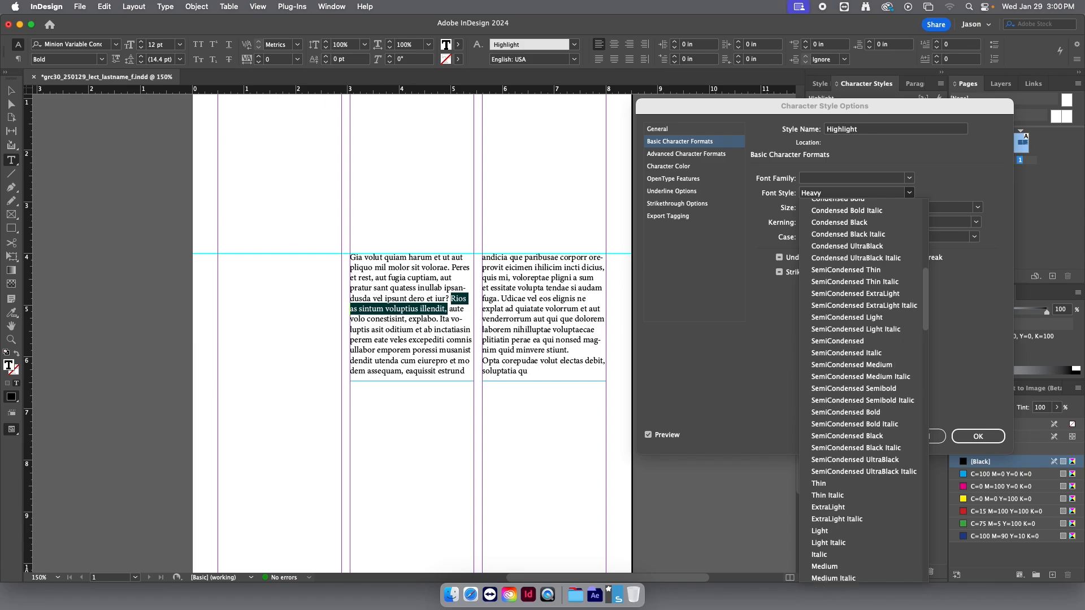
scroll(864, 269, "down", 5)
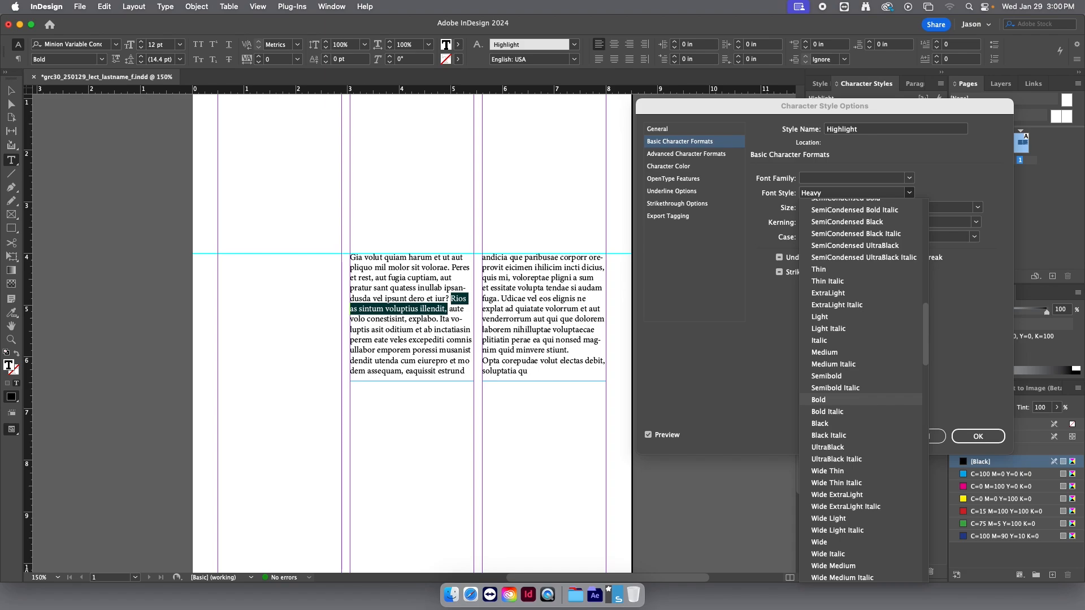
left_click(818, 400)
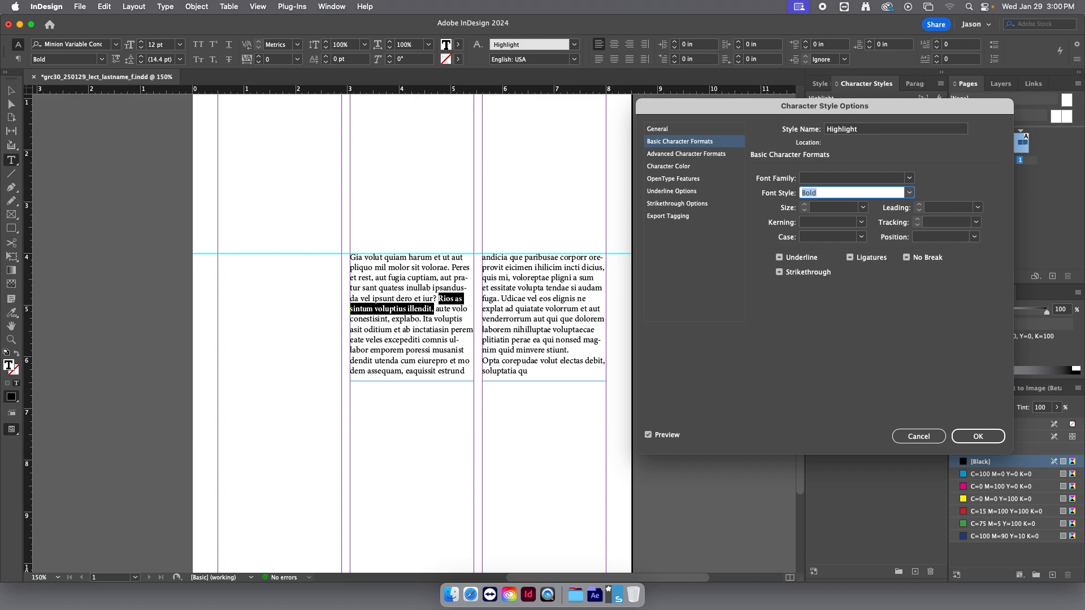
Step: Look through the full list of font styles offered for the Highlight character style, keeping Bold selected
left_click(908, 192)
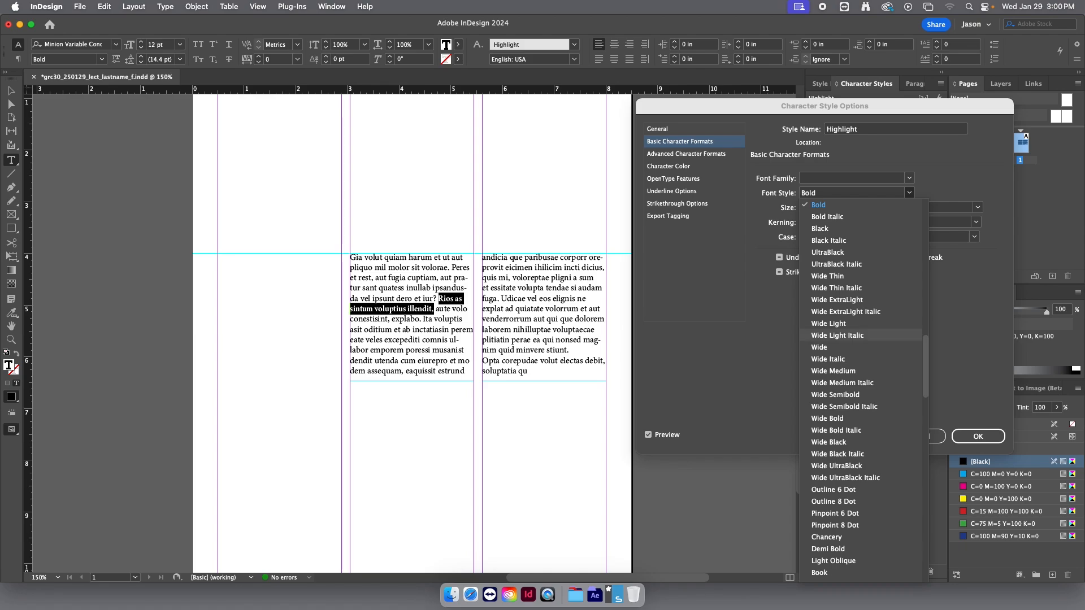
scroll(861, 390, "up", 5)
scroll(865, 390, "down", 10)
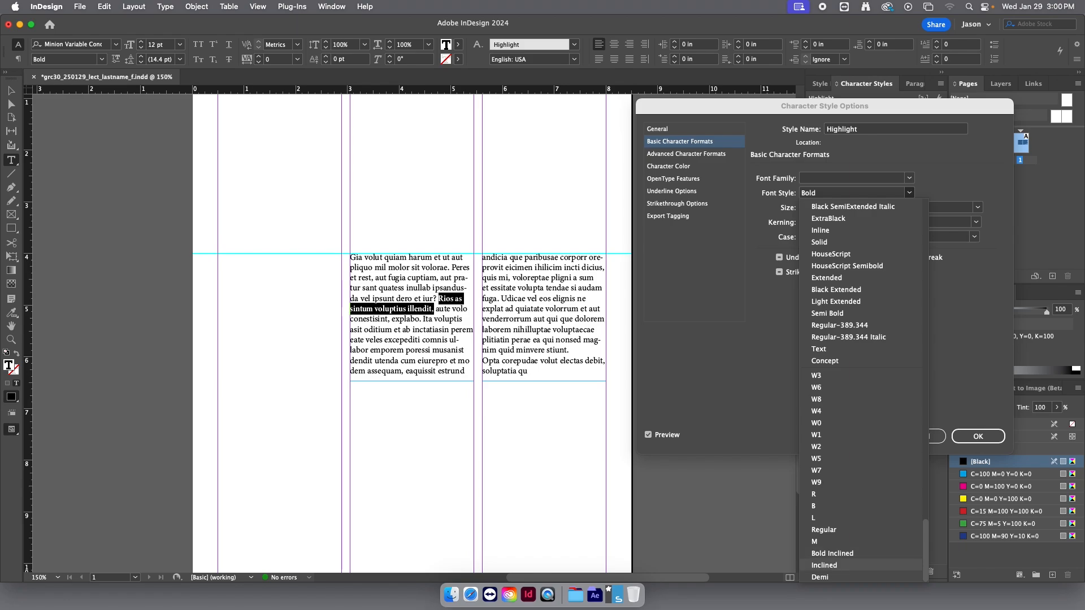
scroll(862, 494, "up", 10)
scroll(864, 390, "up", 10)
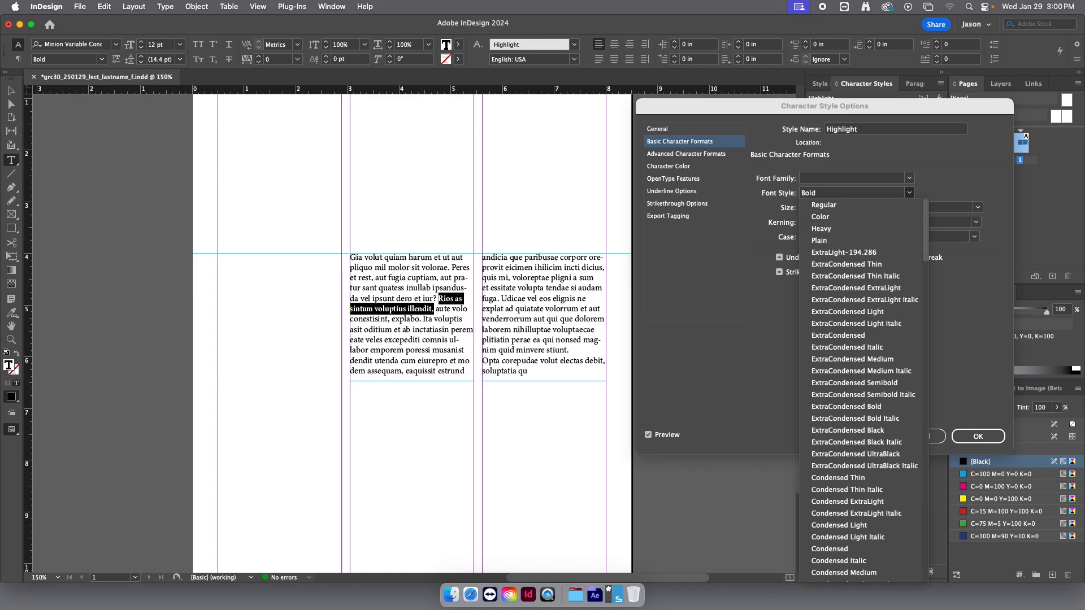
scroll(864, 390, "down", 20)
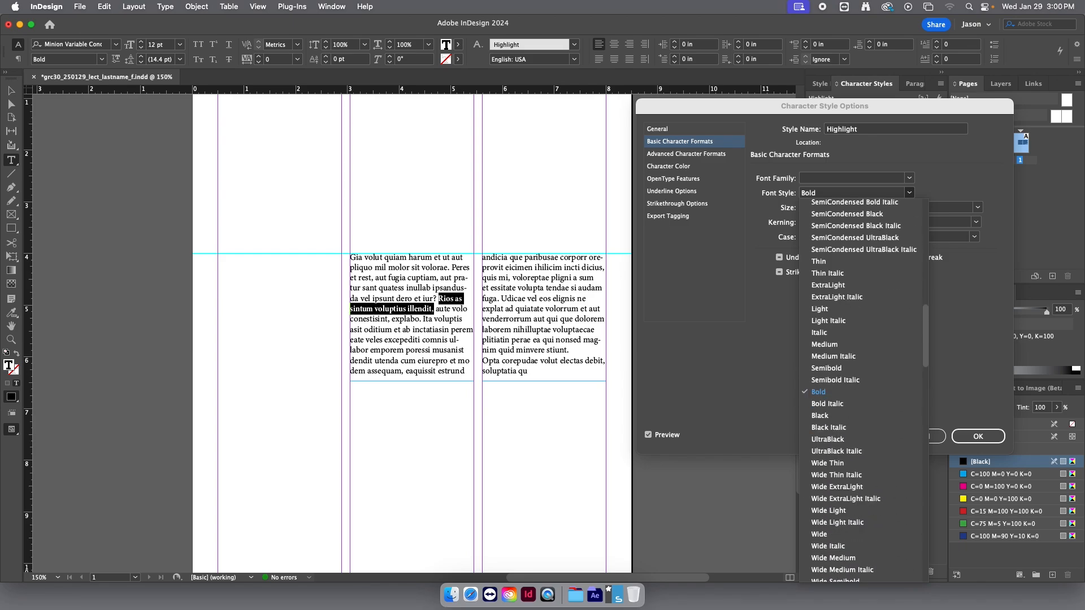
scroll(863, 390, "down", 20)
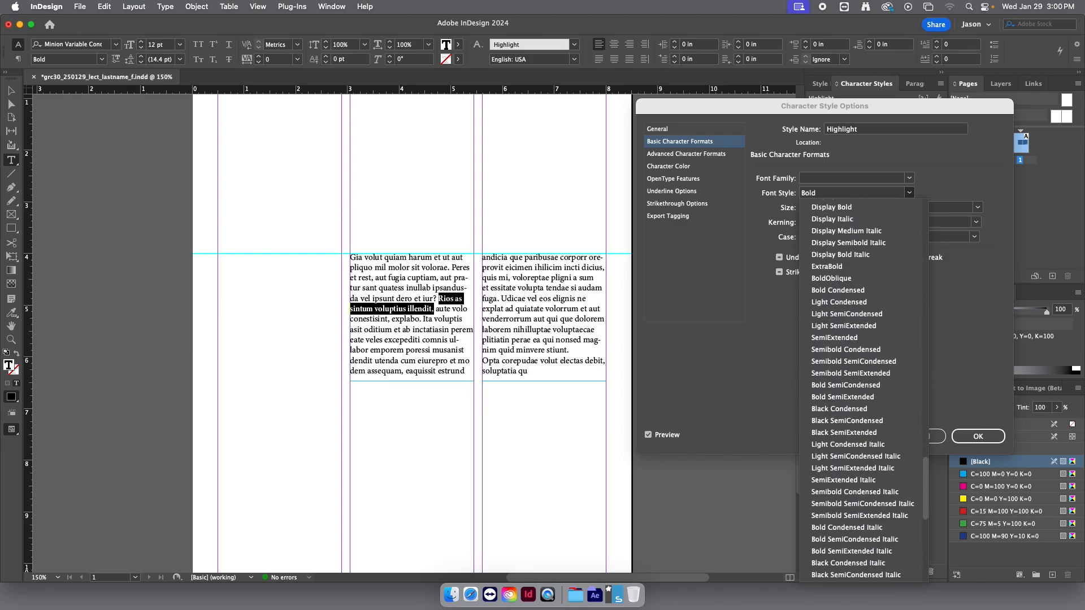
scroll(863, 389, "down", 5)
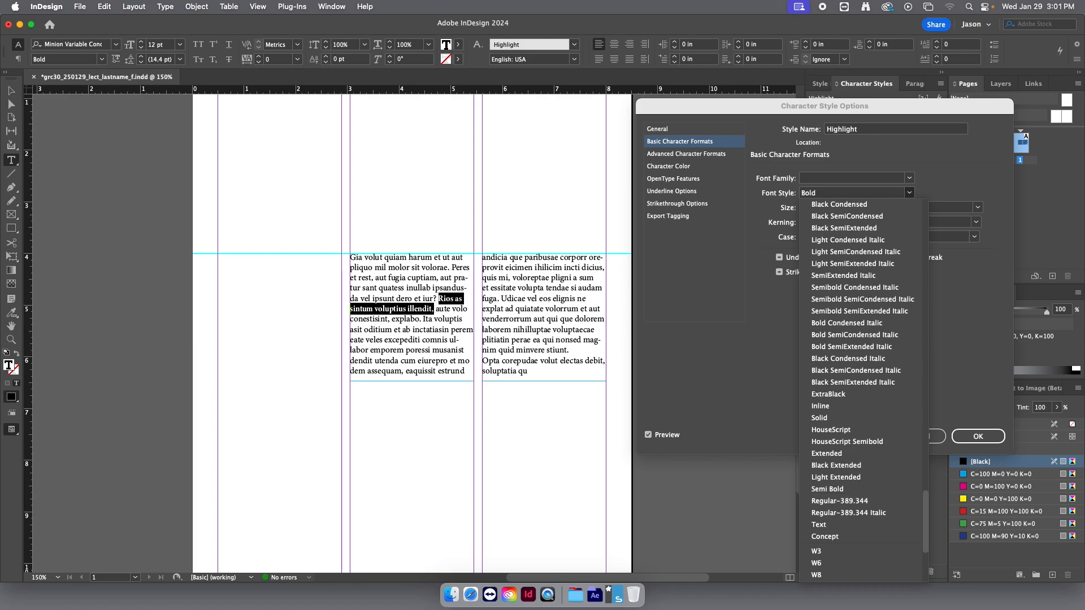
scroll(859, 500, "up", 10)
scroll(864, 390, "up", 10)
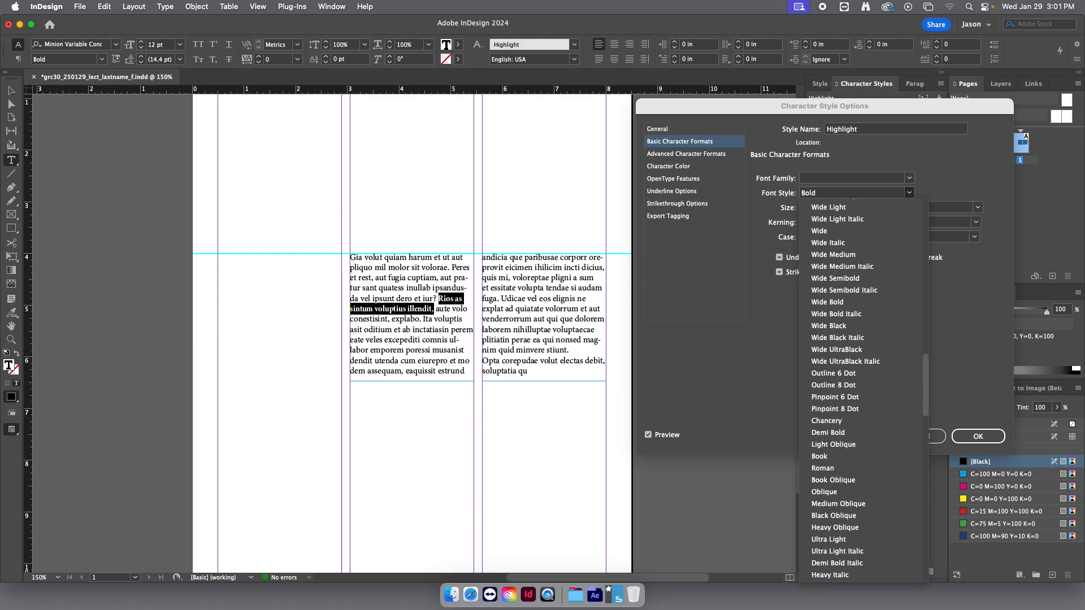
scroll(847, 435, "up", 3)
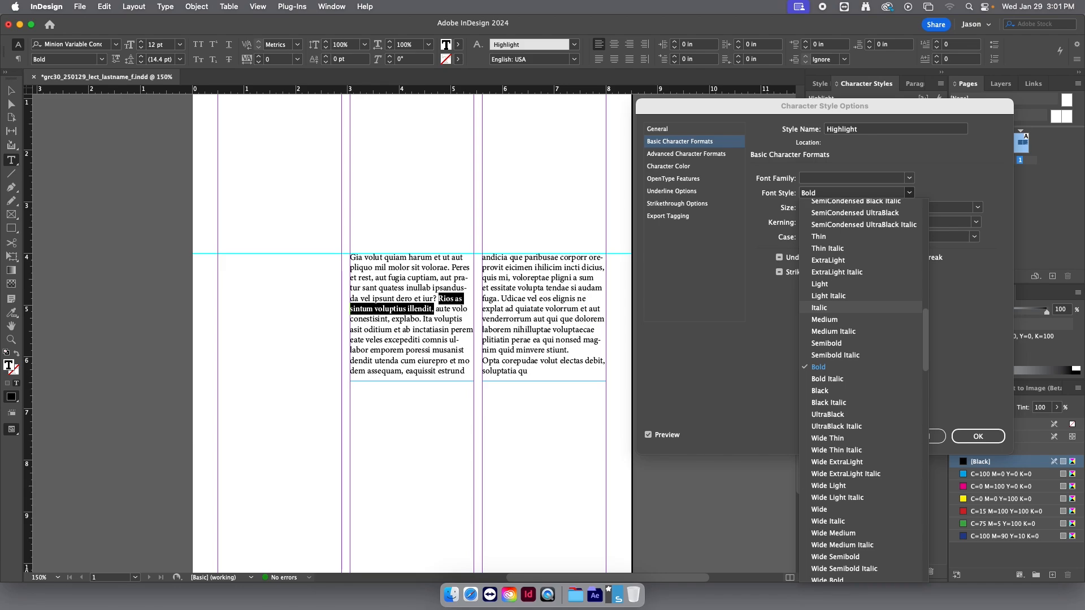
left_click(818, 367)
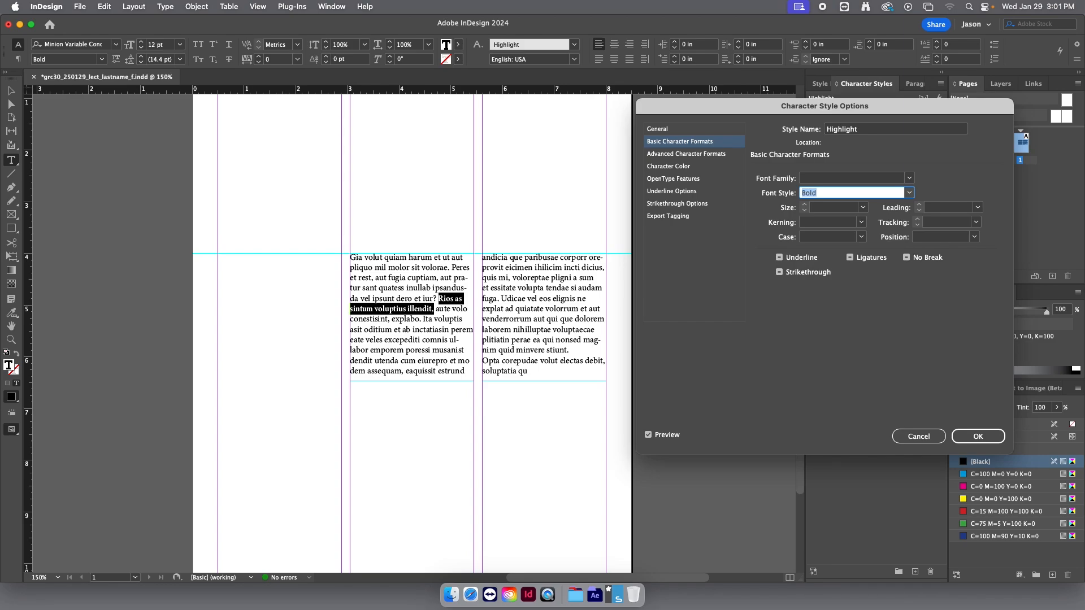
Step: Set the Highlight style's character color to C=0 M=100 Y=0 K=0, accept the style options and deselect the text
left_click(668, 166)
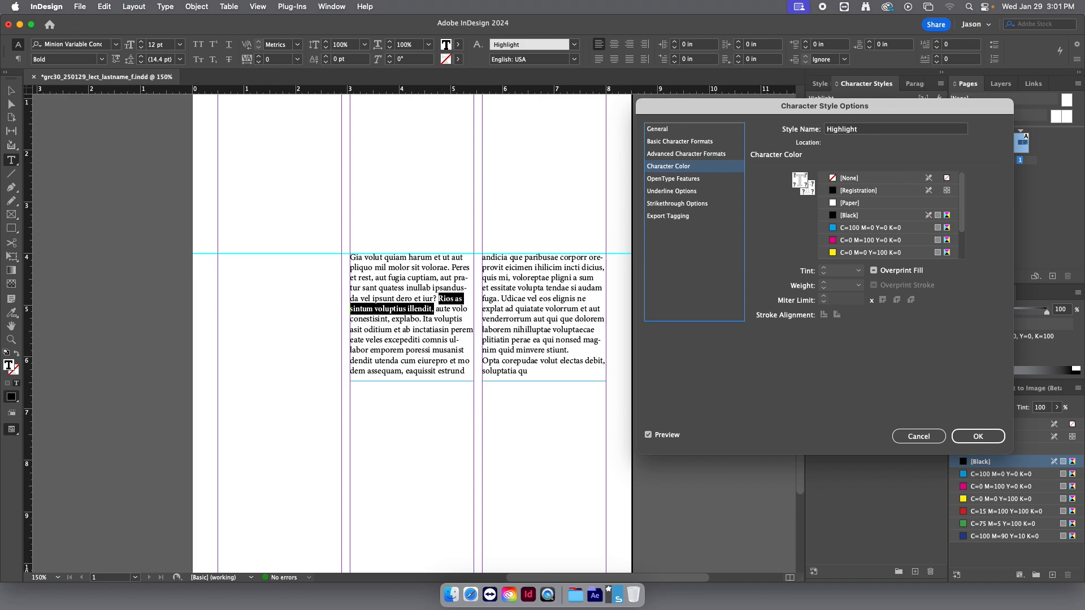
scroll(887, 215, "down", 3)
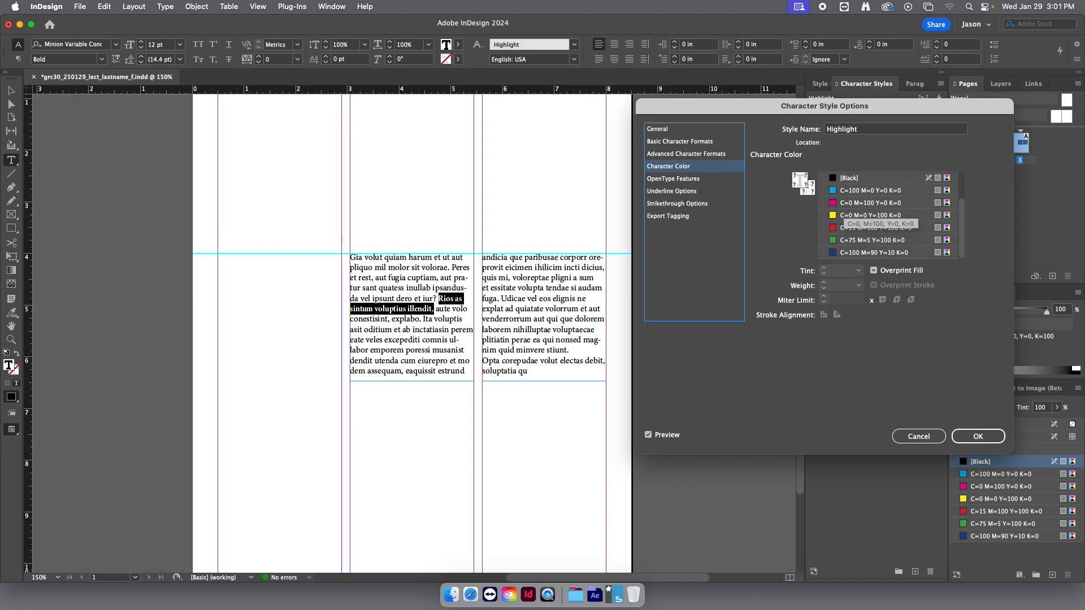
left_click(881, 203)
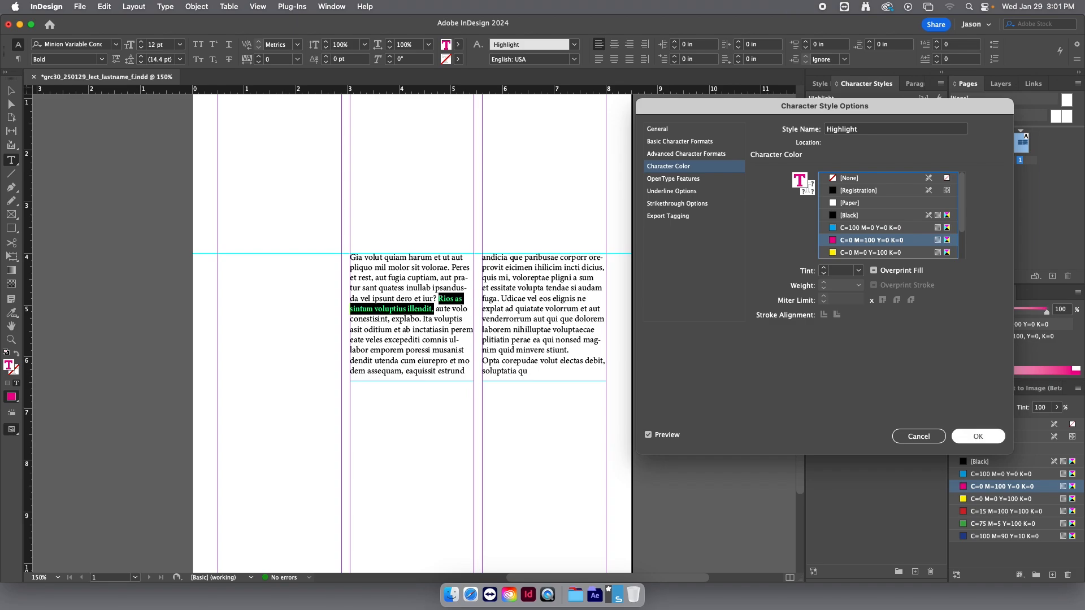
key("Return")
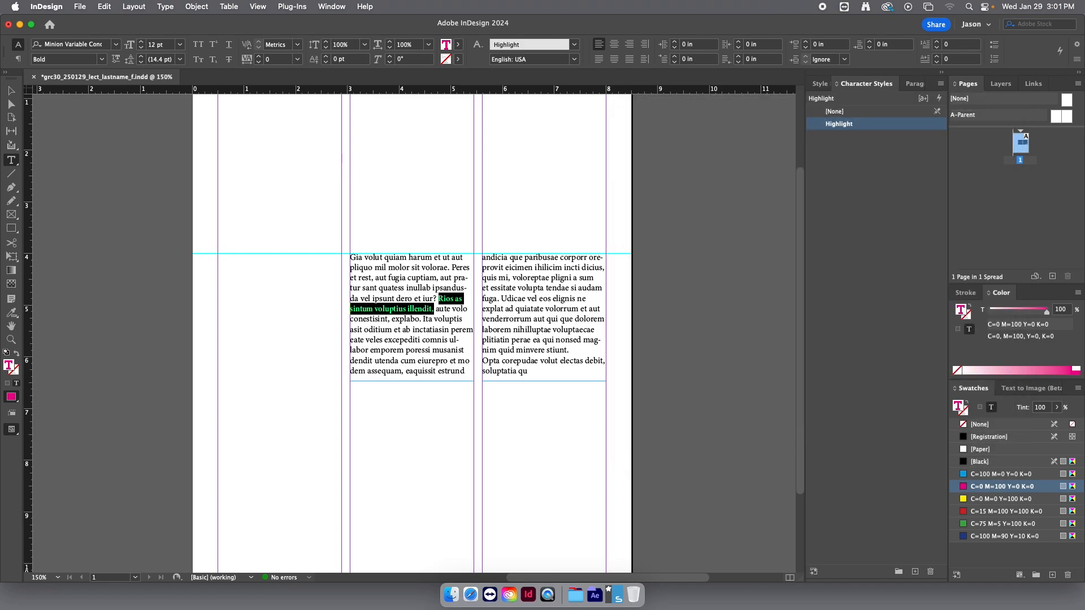
left_click(12, 90)
left_click(256, 170)
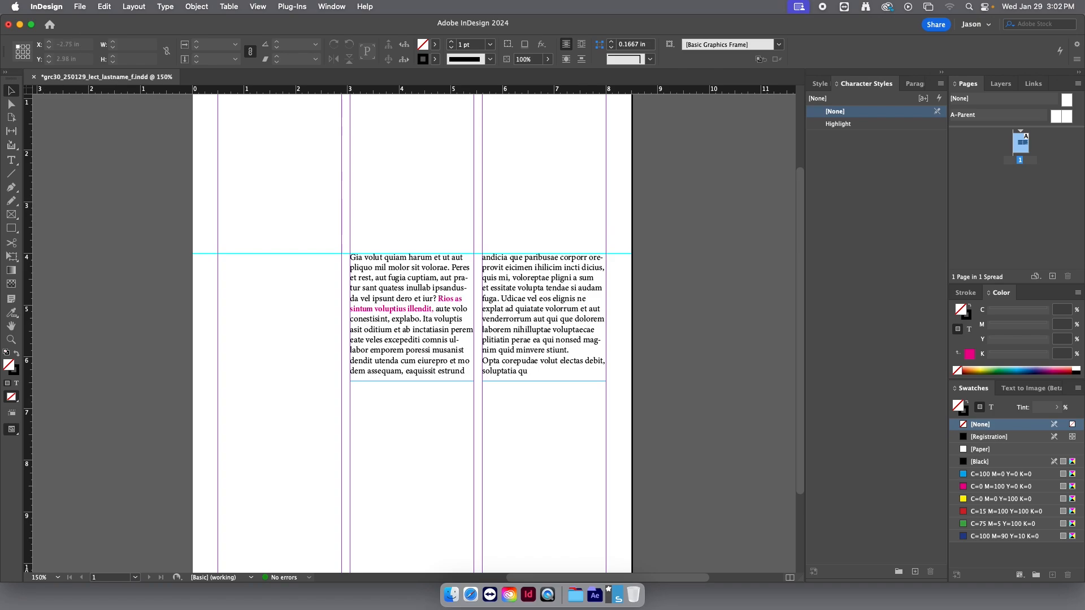
Step: Apply the Highlight character style to "quiatate volorrum et aut venderrorrum" and to "voloreptae" in the second text frame
key("t")
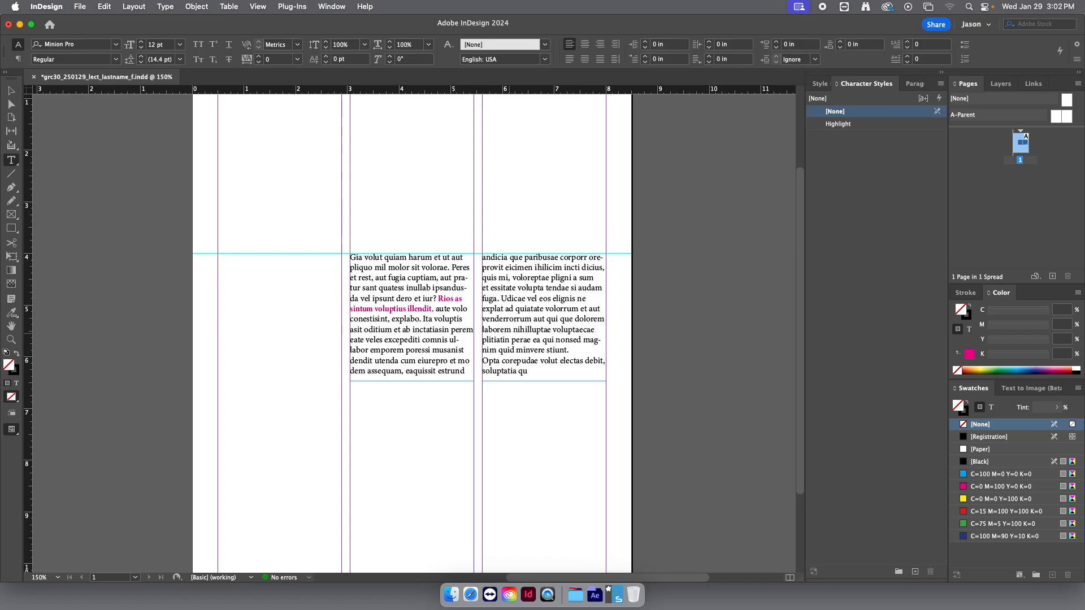
left_click_drag(500, 341, 546, 359)
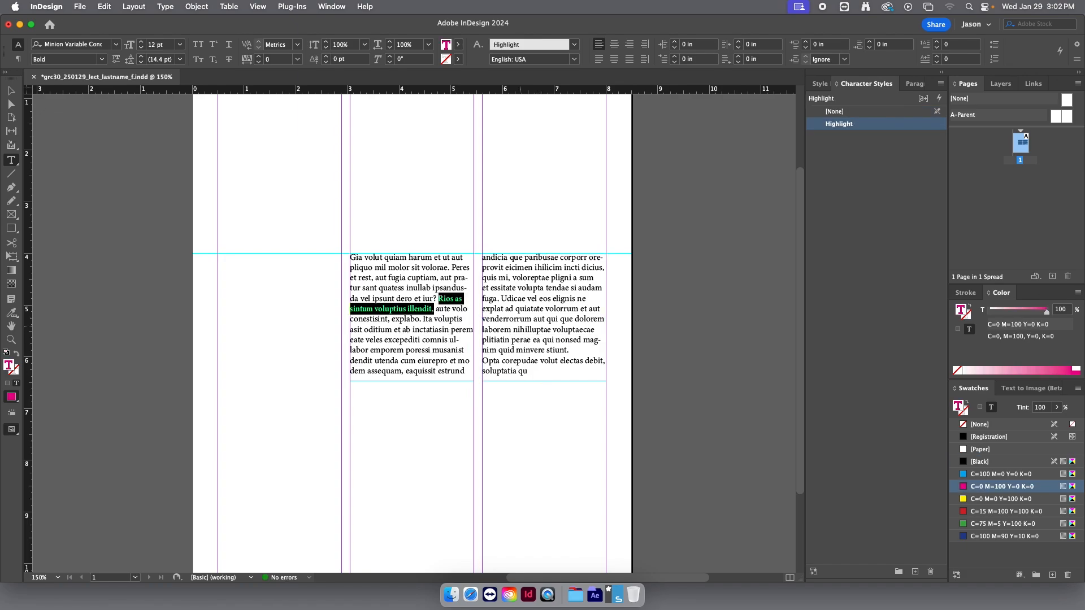
left_click_drag(515, 309, 532, 318)
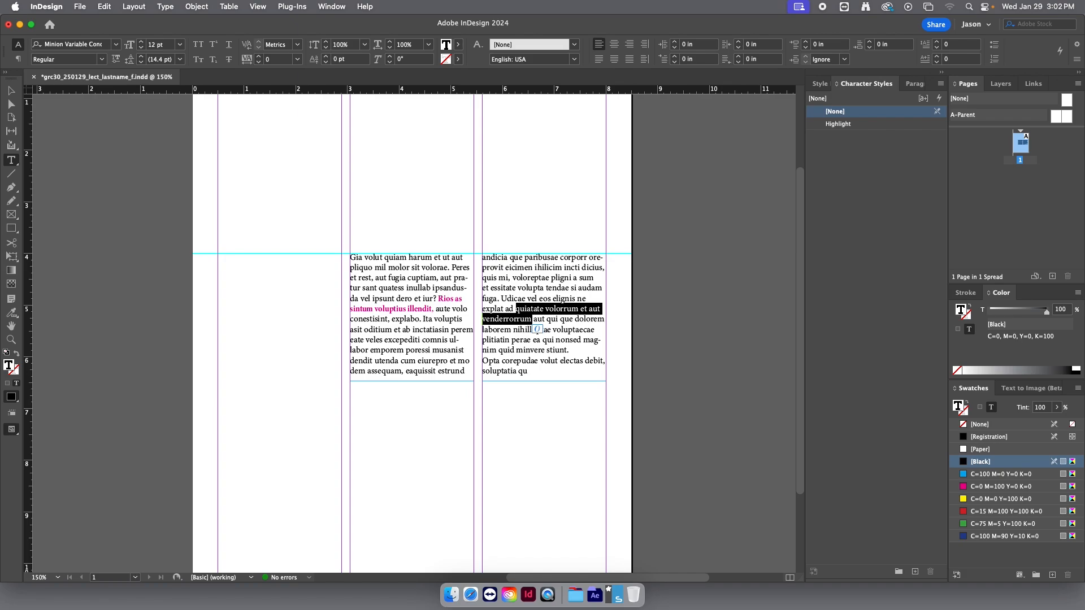
left_click(838, 124)
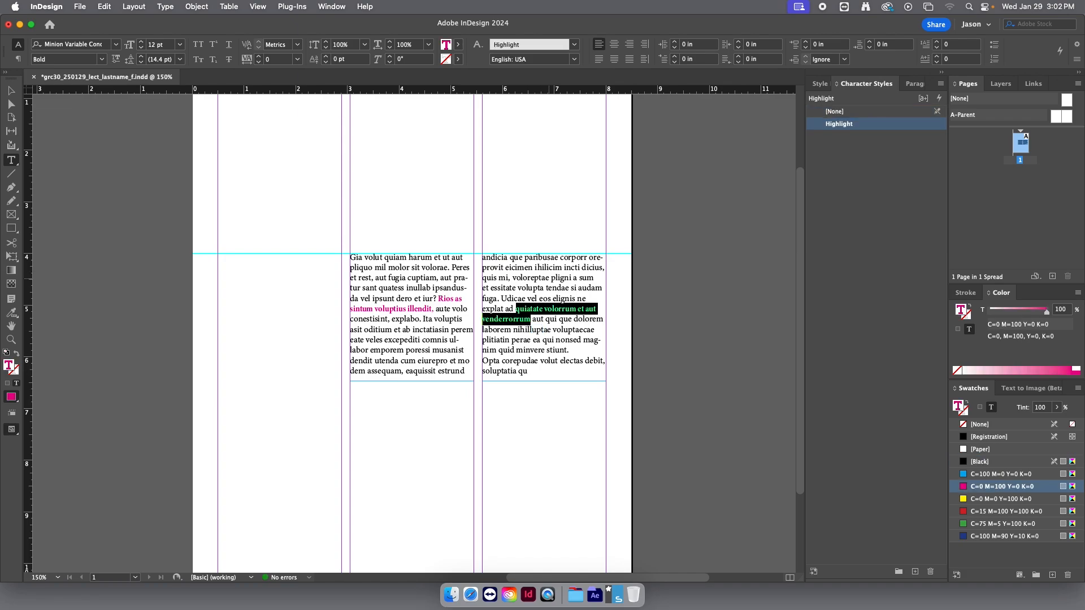
double_click(531, 278)
left_click(838, 124)
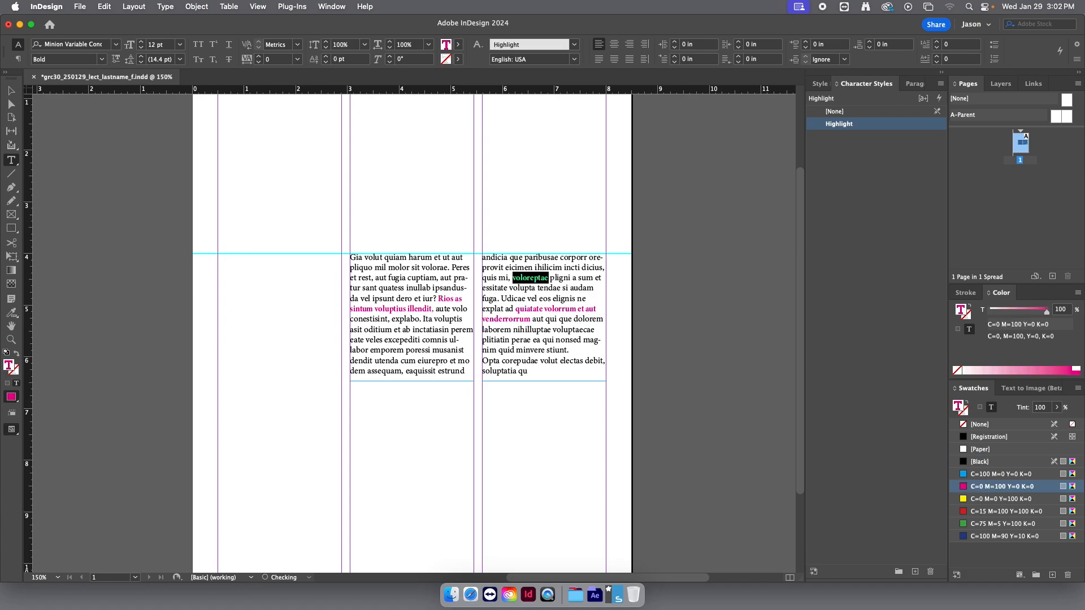
Step: Apply the Highlight character style to "eaquissit estrund andicia", which runs across the two threaded frames
left_click_drag(406, 370, 507, 258)
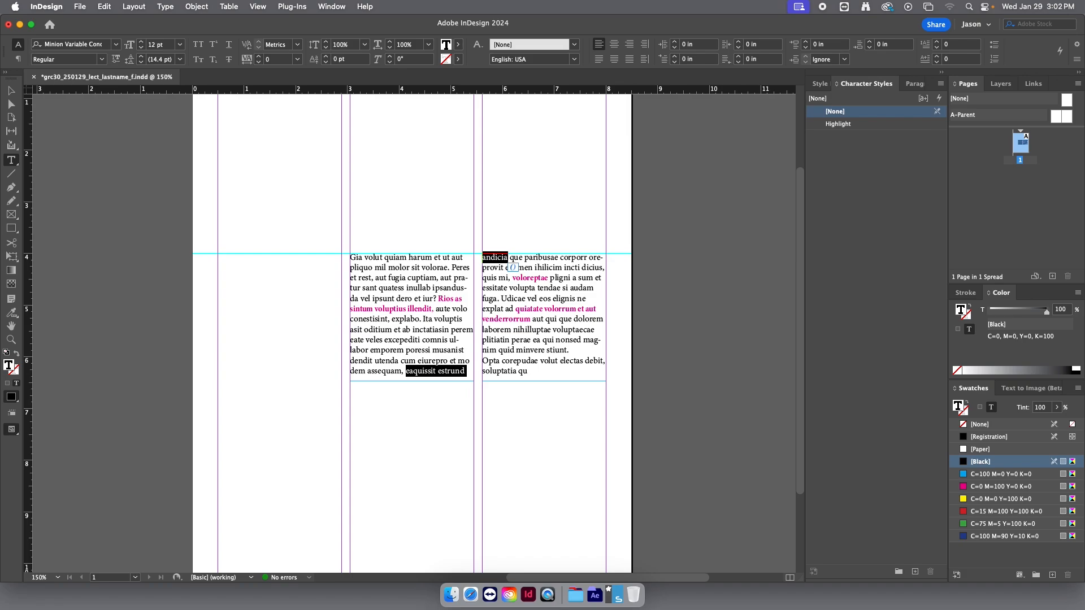
left_click(1002, 486)
key("Escape")
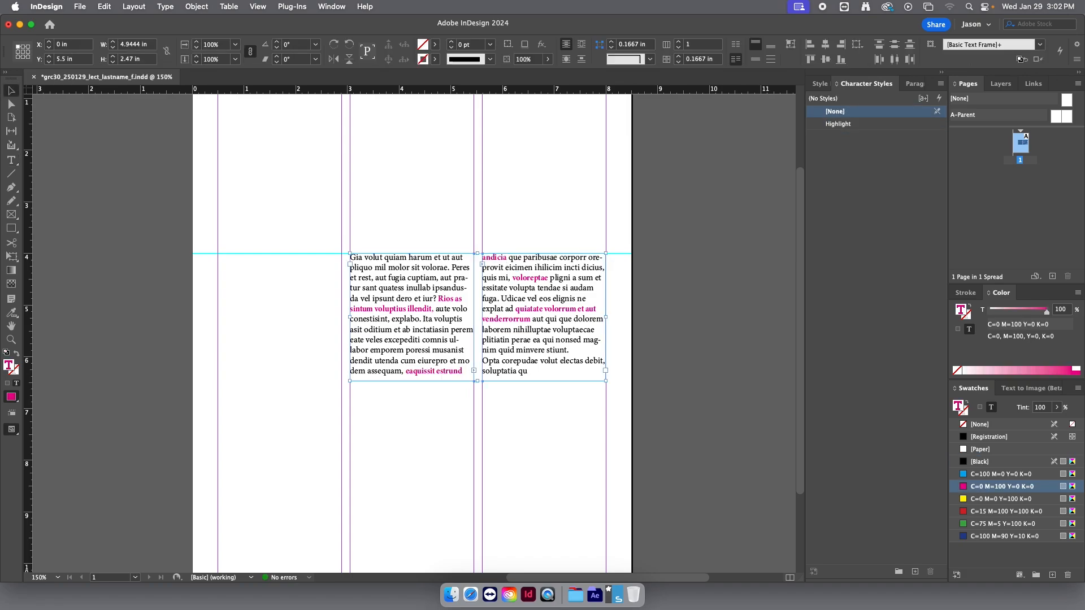
Step: Deselect the frames, hide the guides to inspect the highlighted text, and show the guides again
left_click(285, 187)
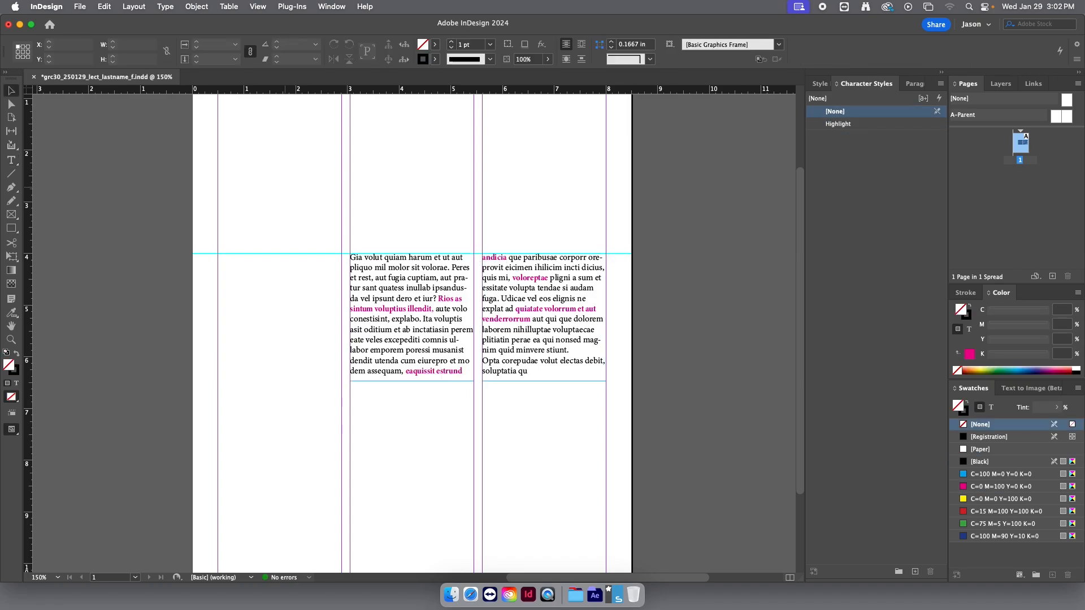
key("super+semicolon")
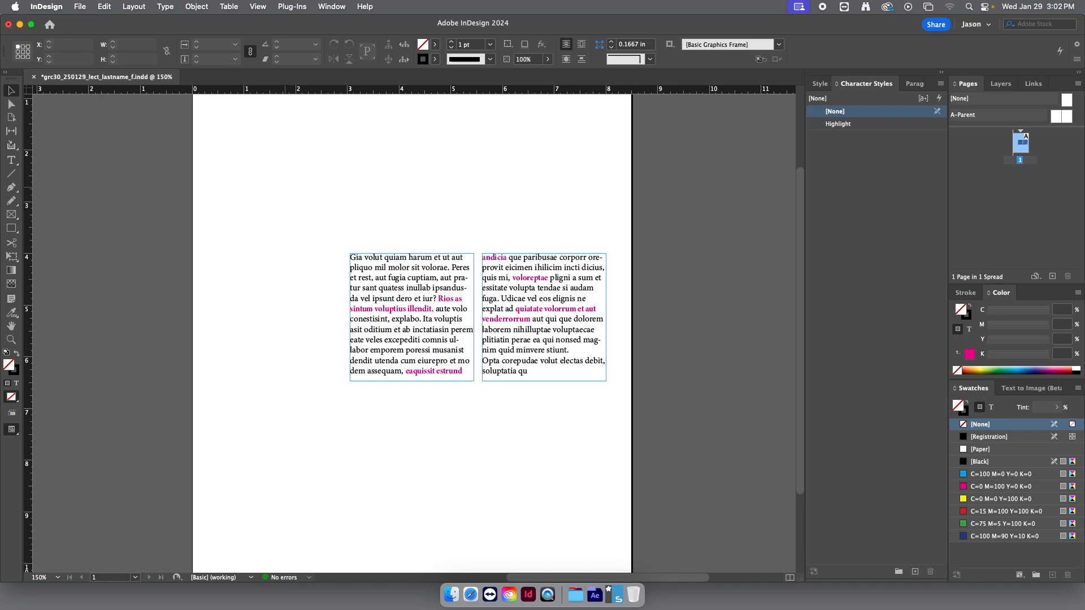
key("super+semicolon")
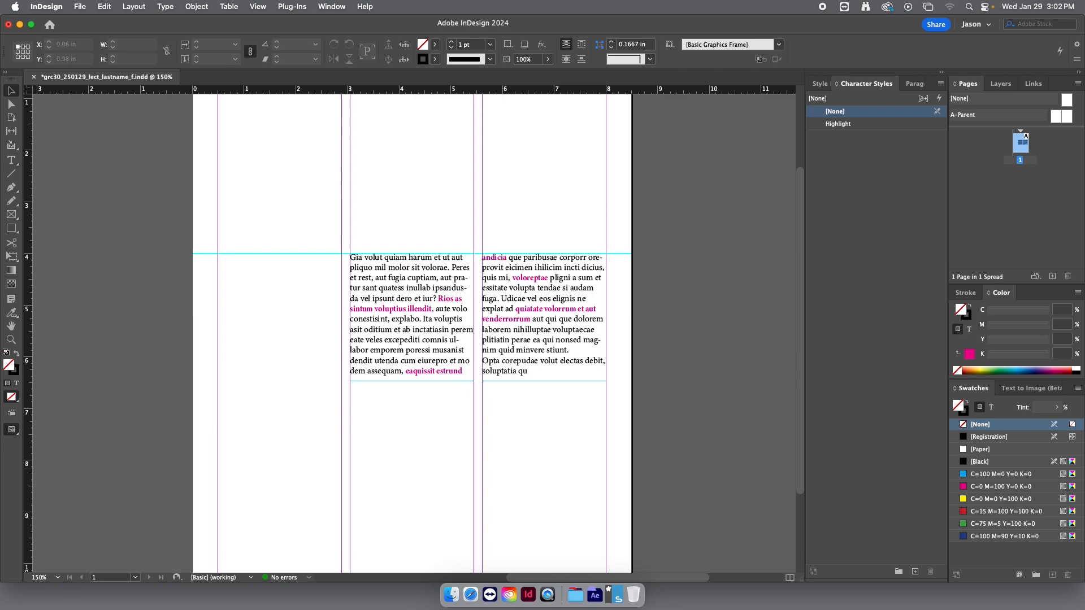
left_click(133, 6)
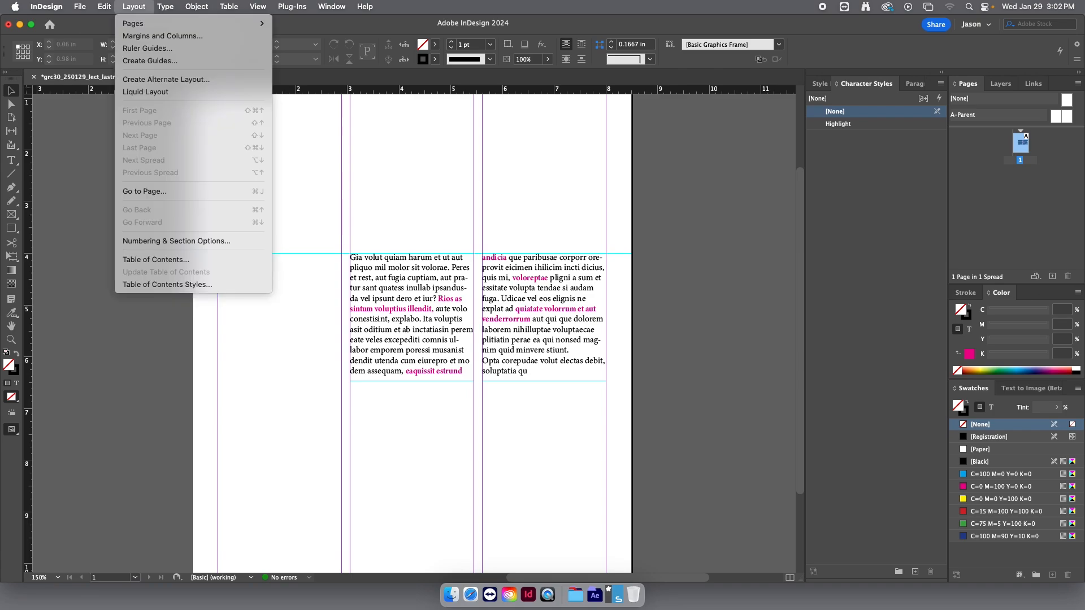
key("Down")
key("Down")
key("Down")
key("Down")
key("Return")
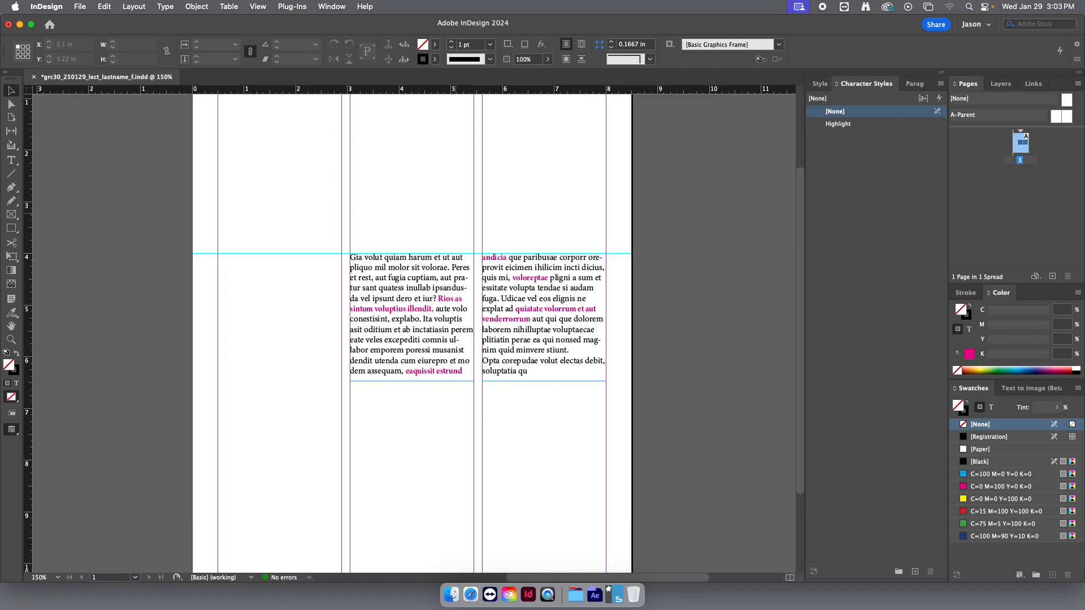
Step: Save the document and export it to the grc30_250129 folder as an Adobe PDF (Print) with the High Quality Print preset
key("super+s")
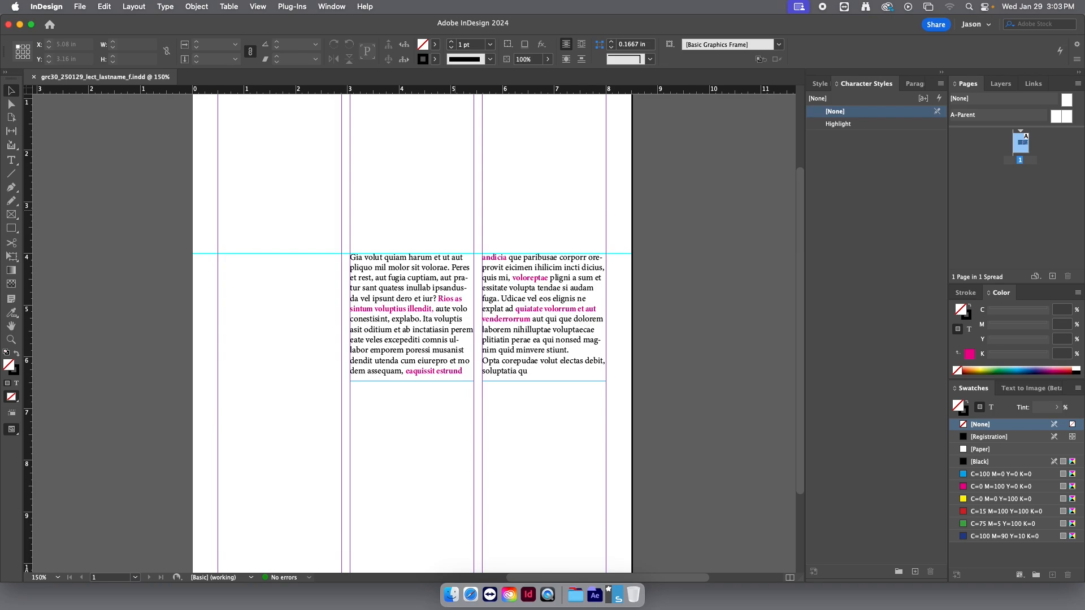
scroll(411, 333, "up", 2)
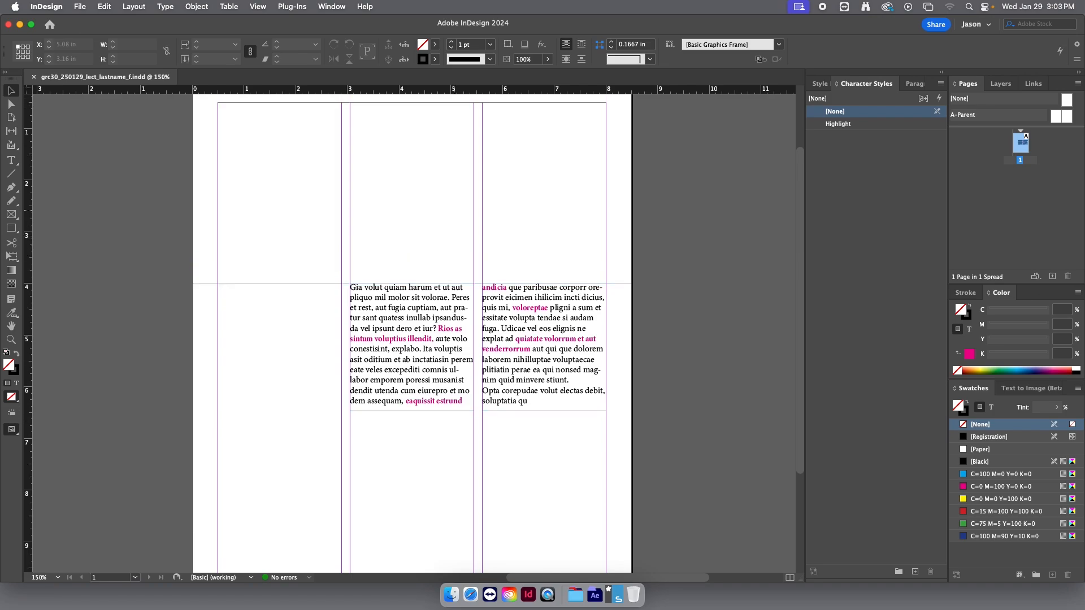
left_click(80, 7)
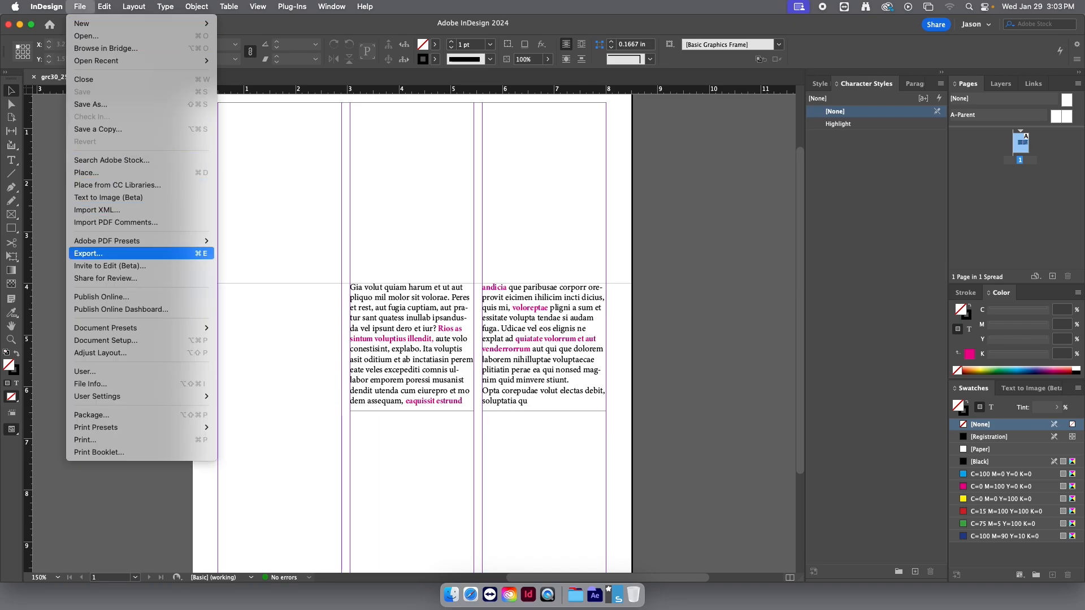
left_click(89, 254)
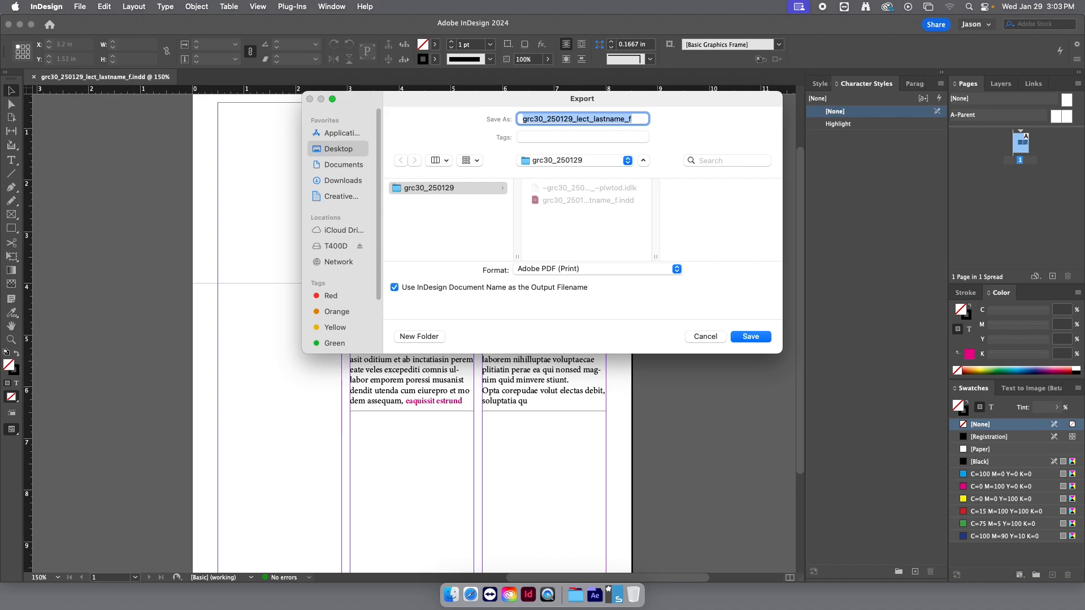
key("Return")
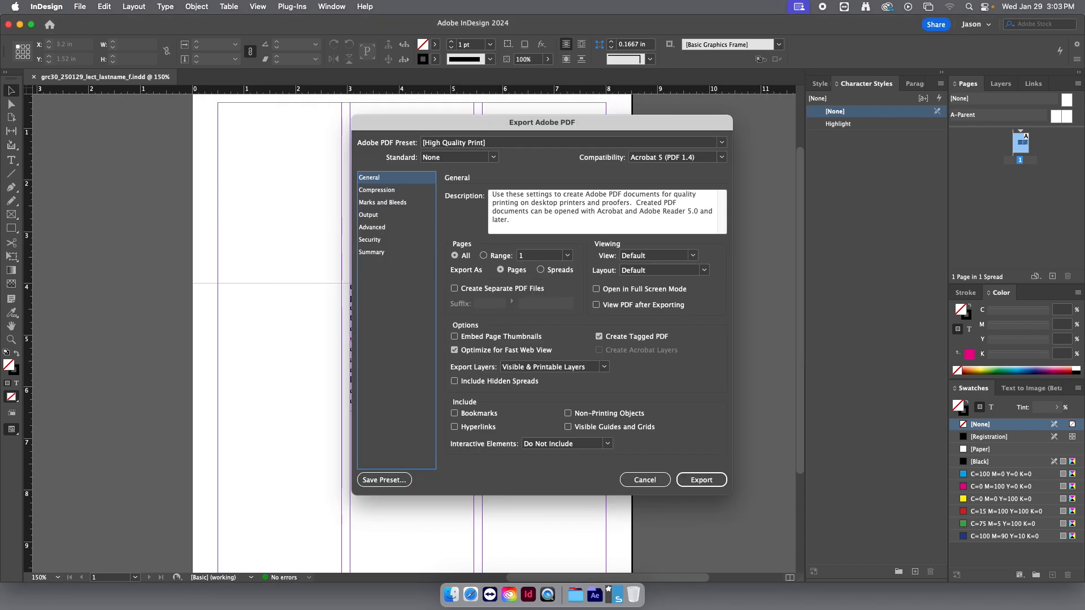
key("Return")
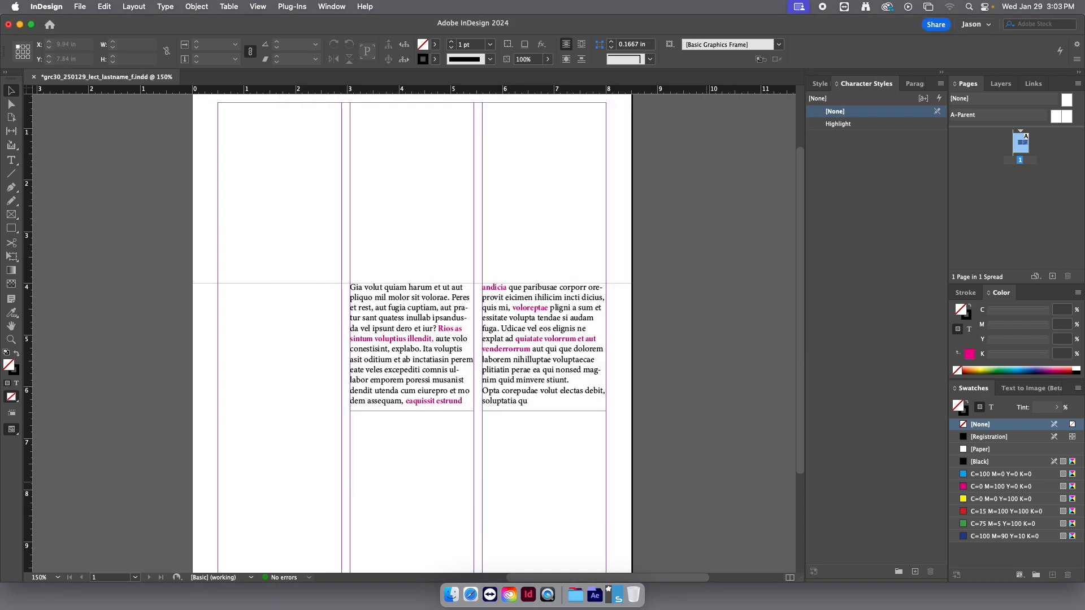